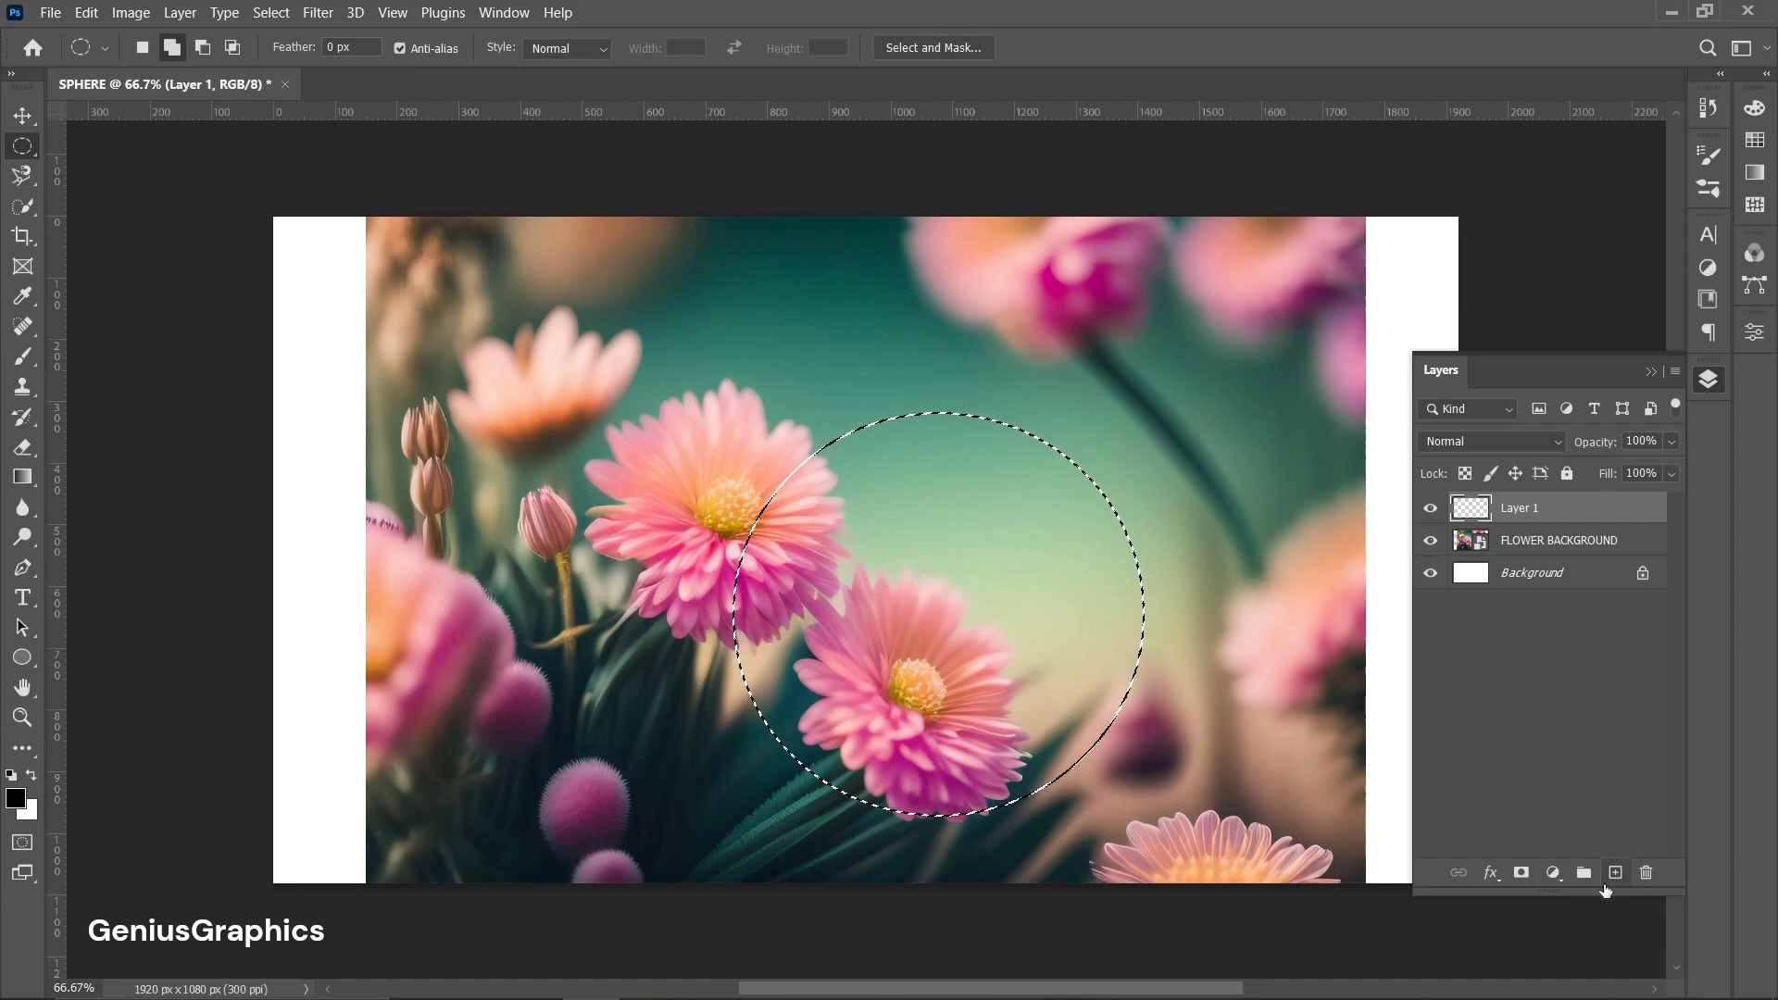
# Fill the circular selection with a black Solid Color fill layer.
pyautogui.click(1554, 874)
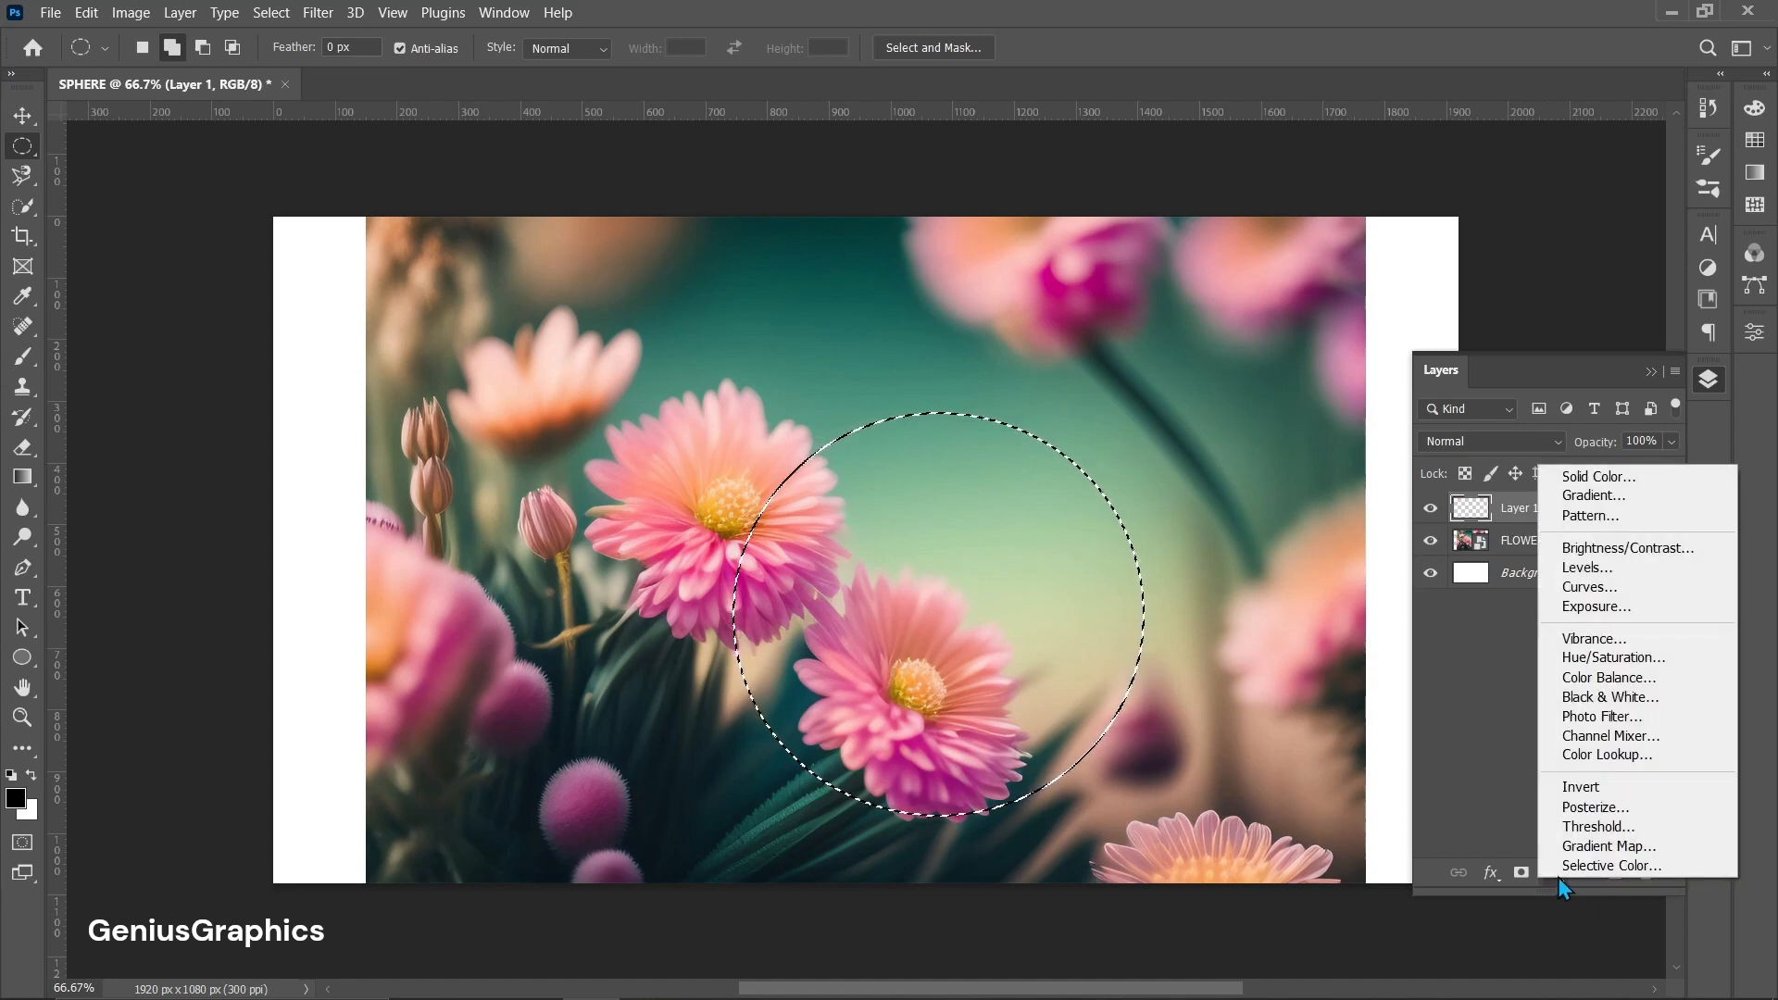
pyautogui.click(1597, 476)
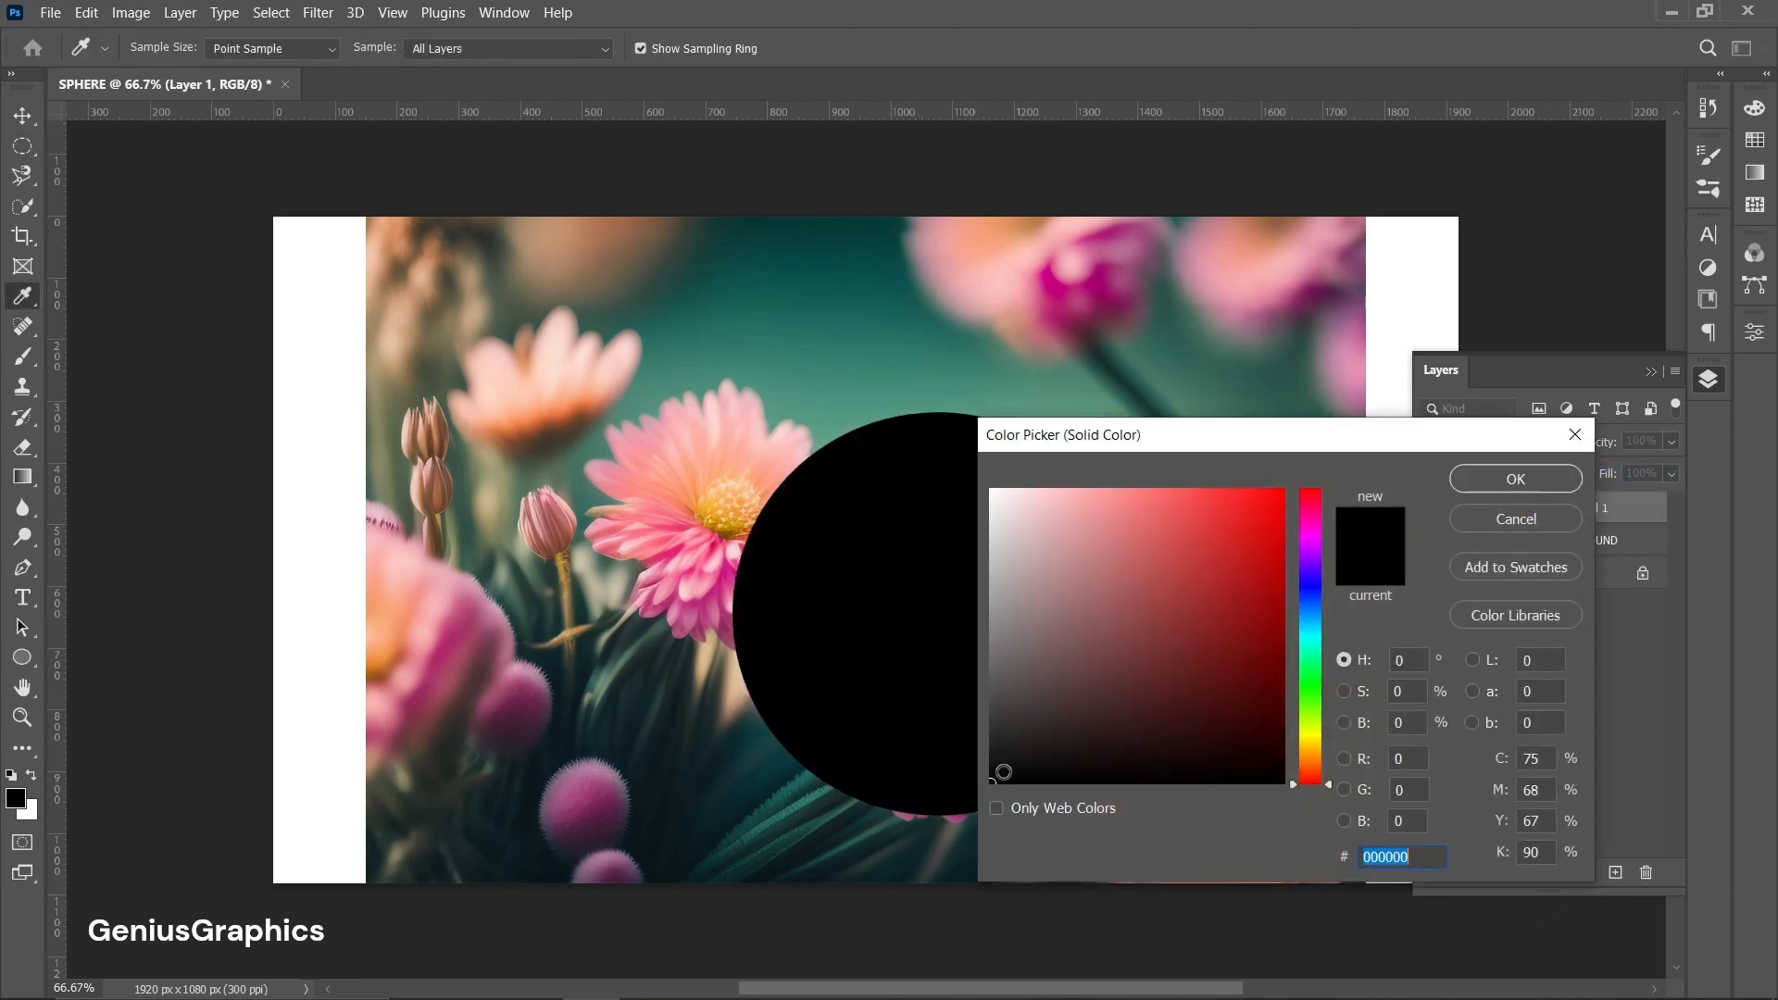
pyautogui.click(1502, 479)
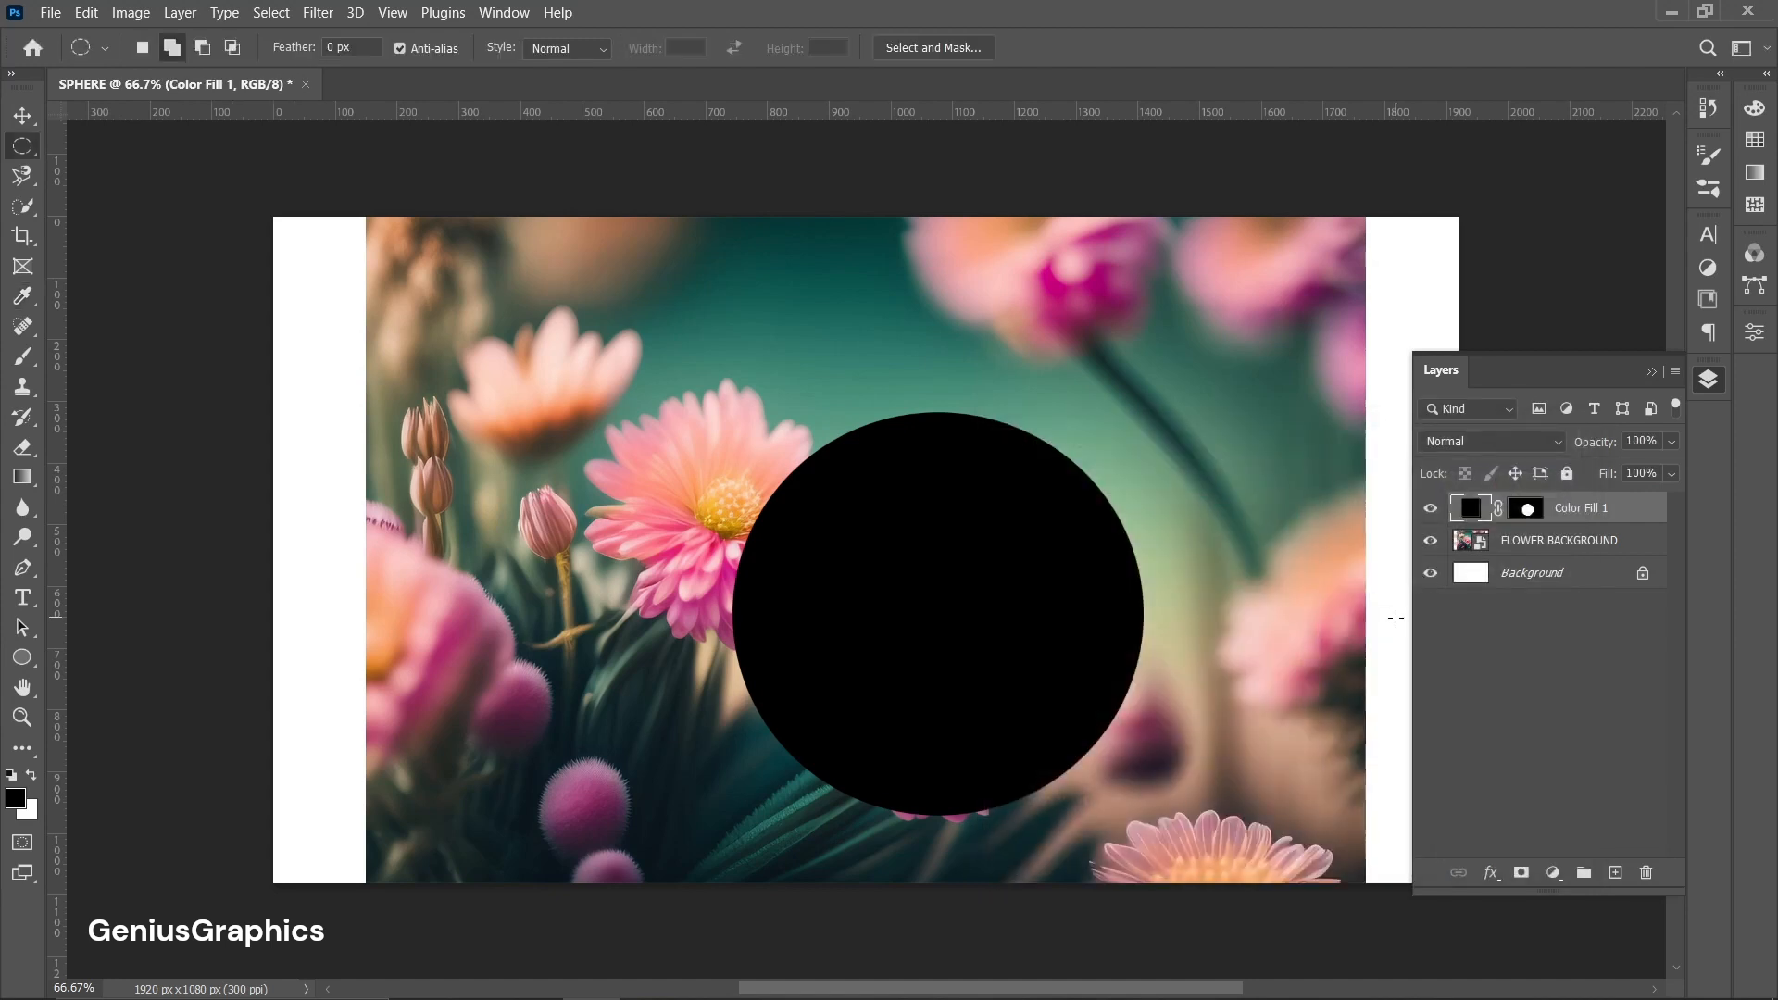
# Center the black circle fill layer horizontally and vertically on the canvas, then deselect.
pyautogui.hotkey('ctrl', 'a')
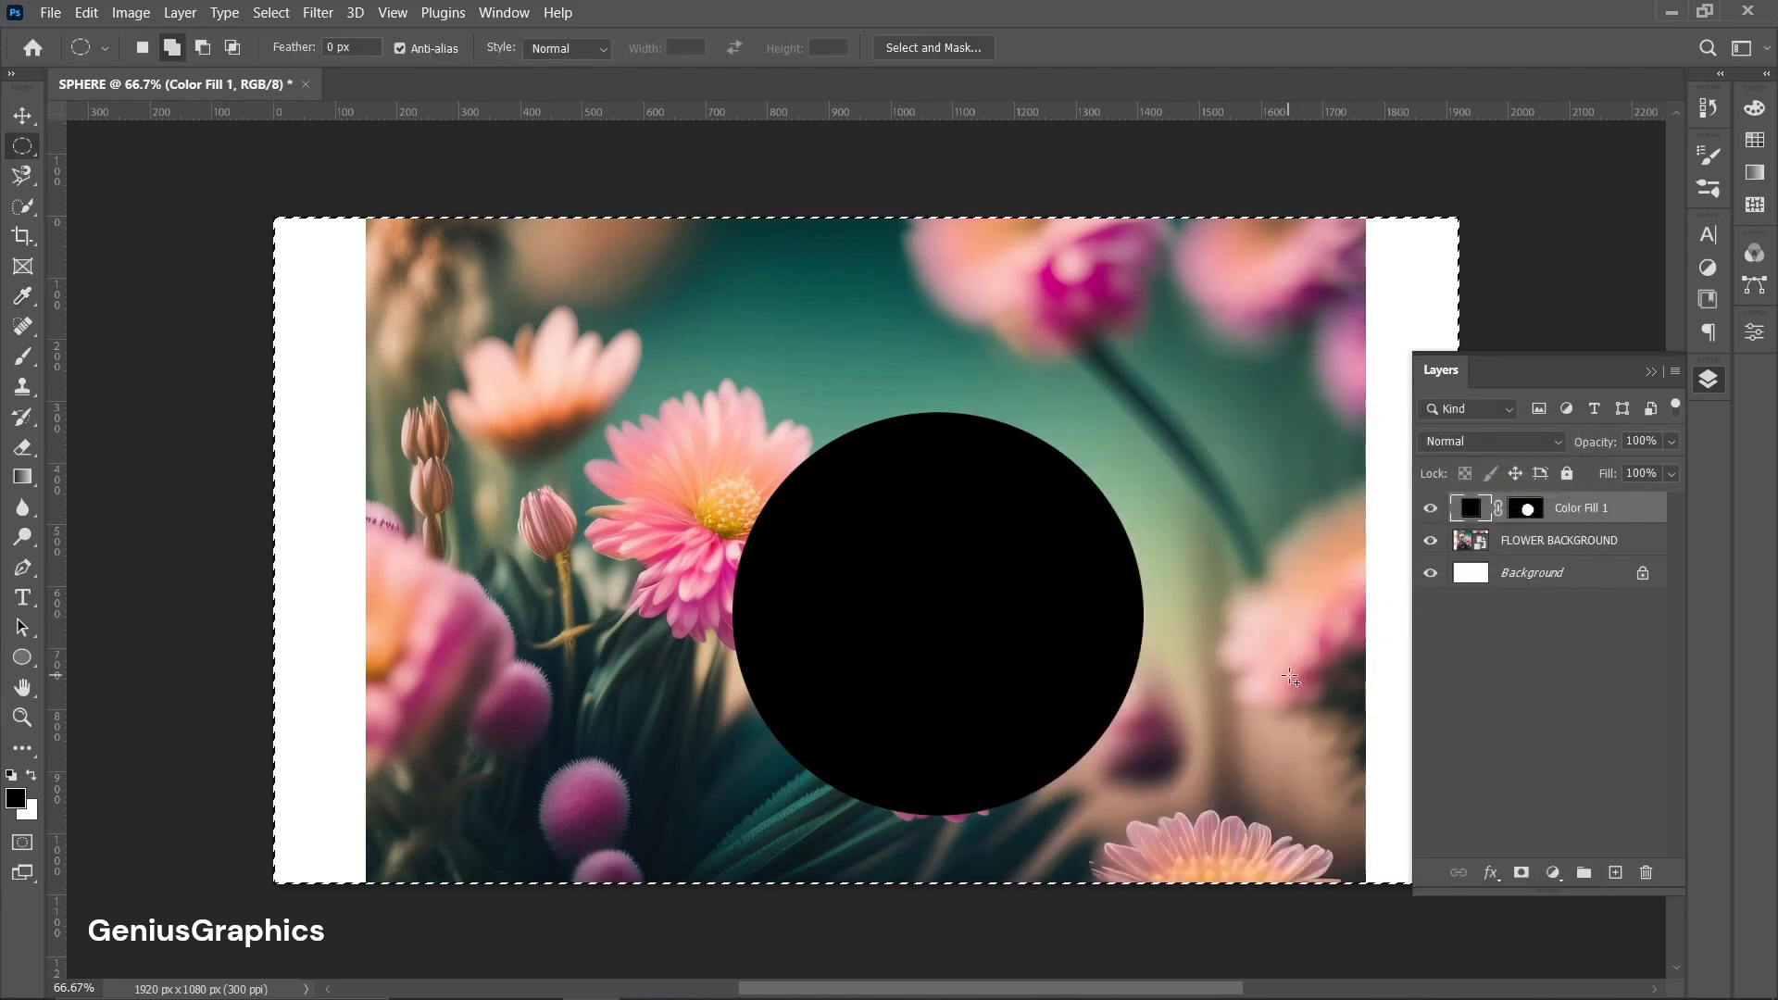
pyautogui.click(22, 116)
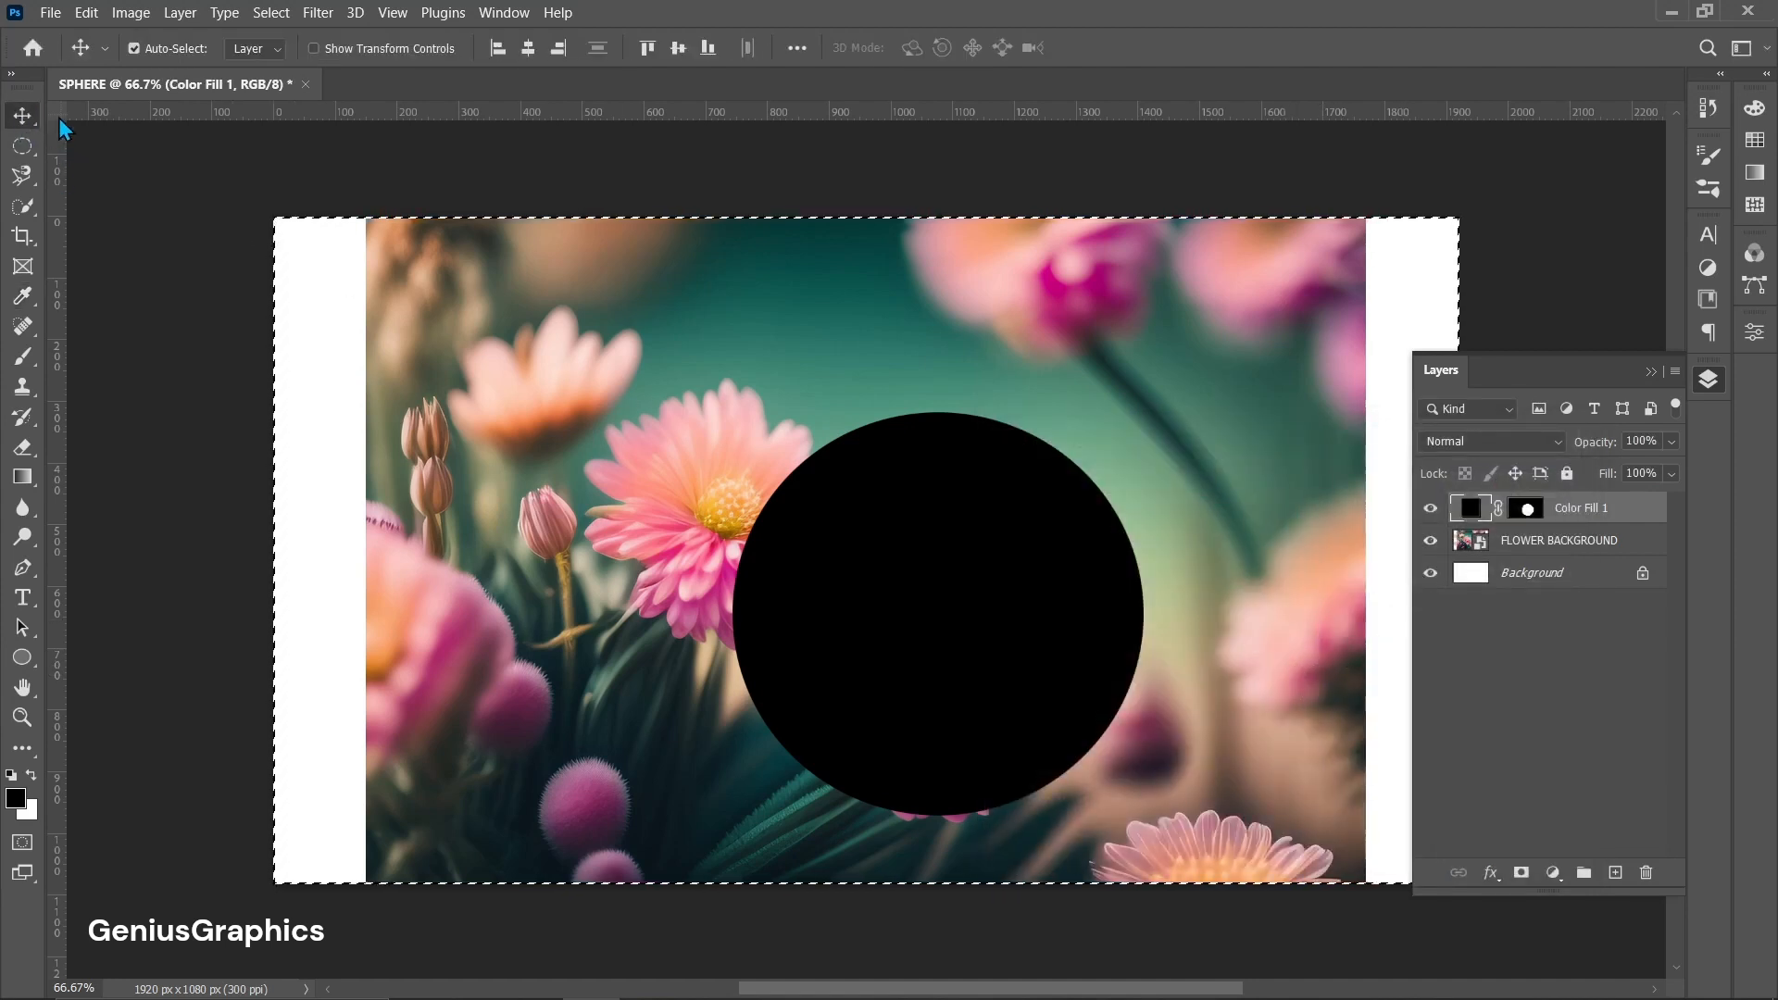
pyautogui.click(526, 48)
pyautogui.click(677, 49)
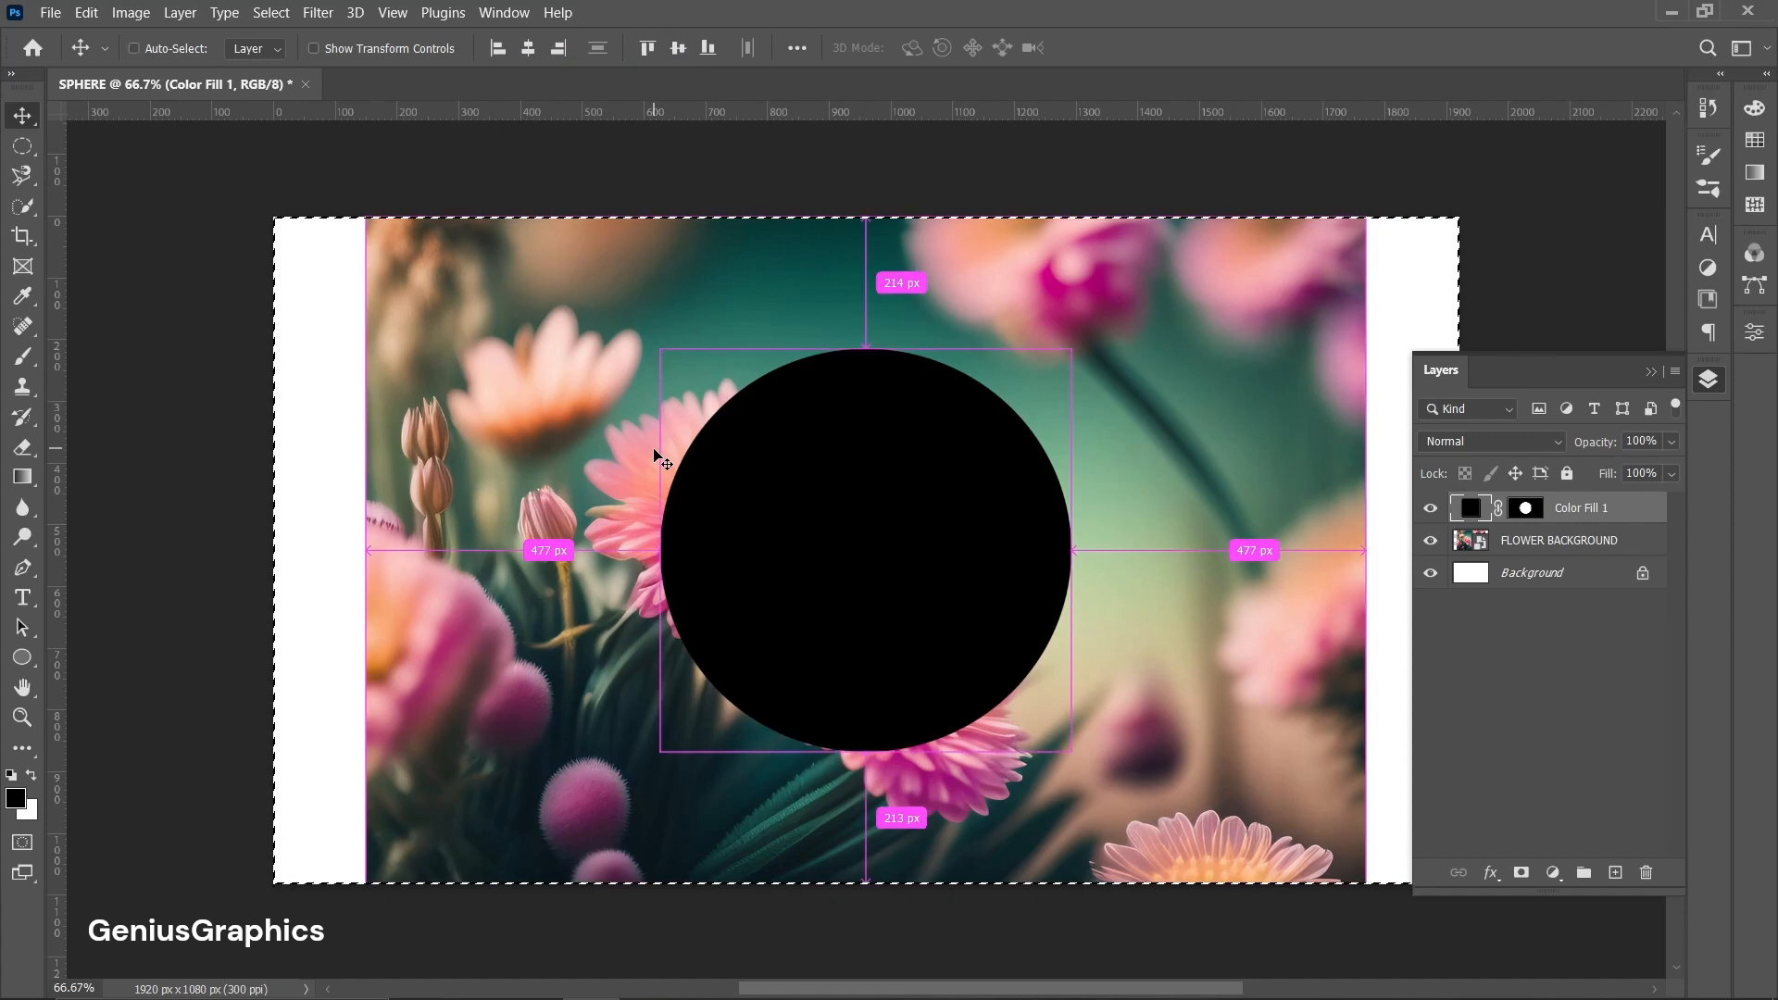
pyautogui.hotkey('ctrl', 'd')
# Duplicate the FLOWER BACKGROUND layer and move the copy above the Color Fill 1 layer.
pyautogui.click(1561, 546)
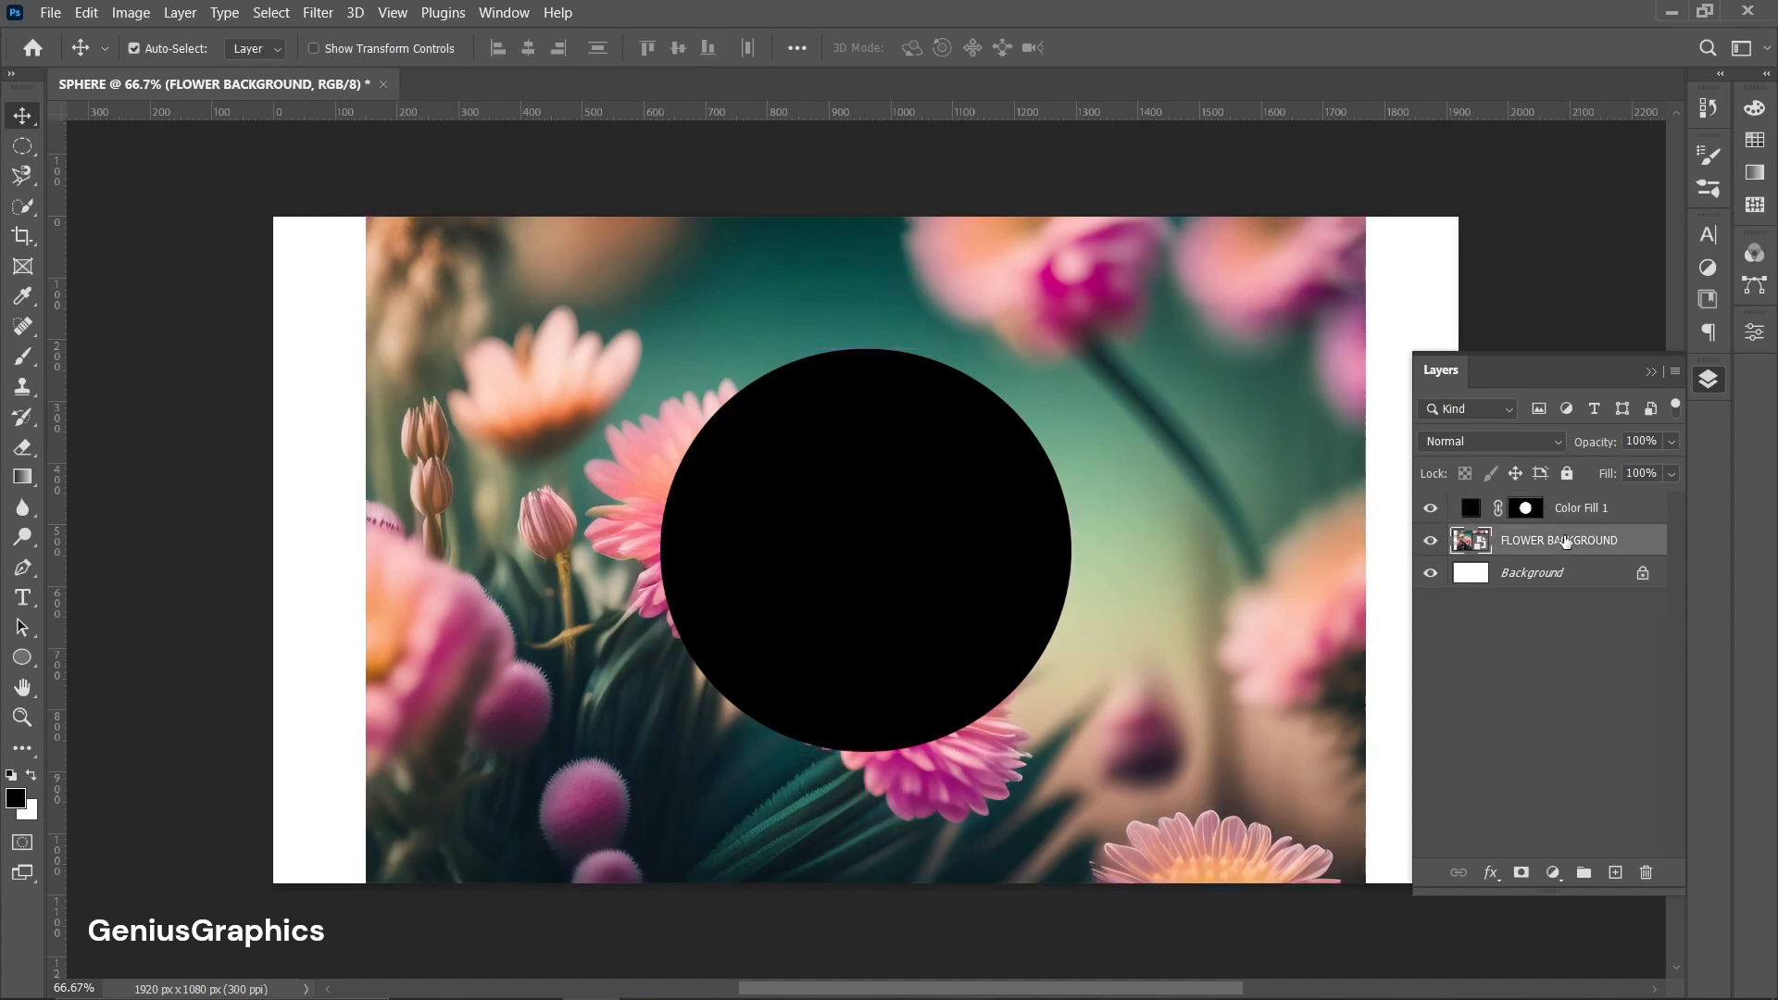
pyautogui.rightClick(1564, 541)
pyautogui.click(1333, 479)
pyautogui.hotkey('ctrl', 'j')
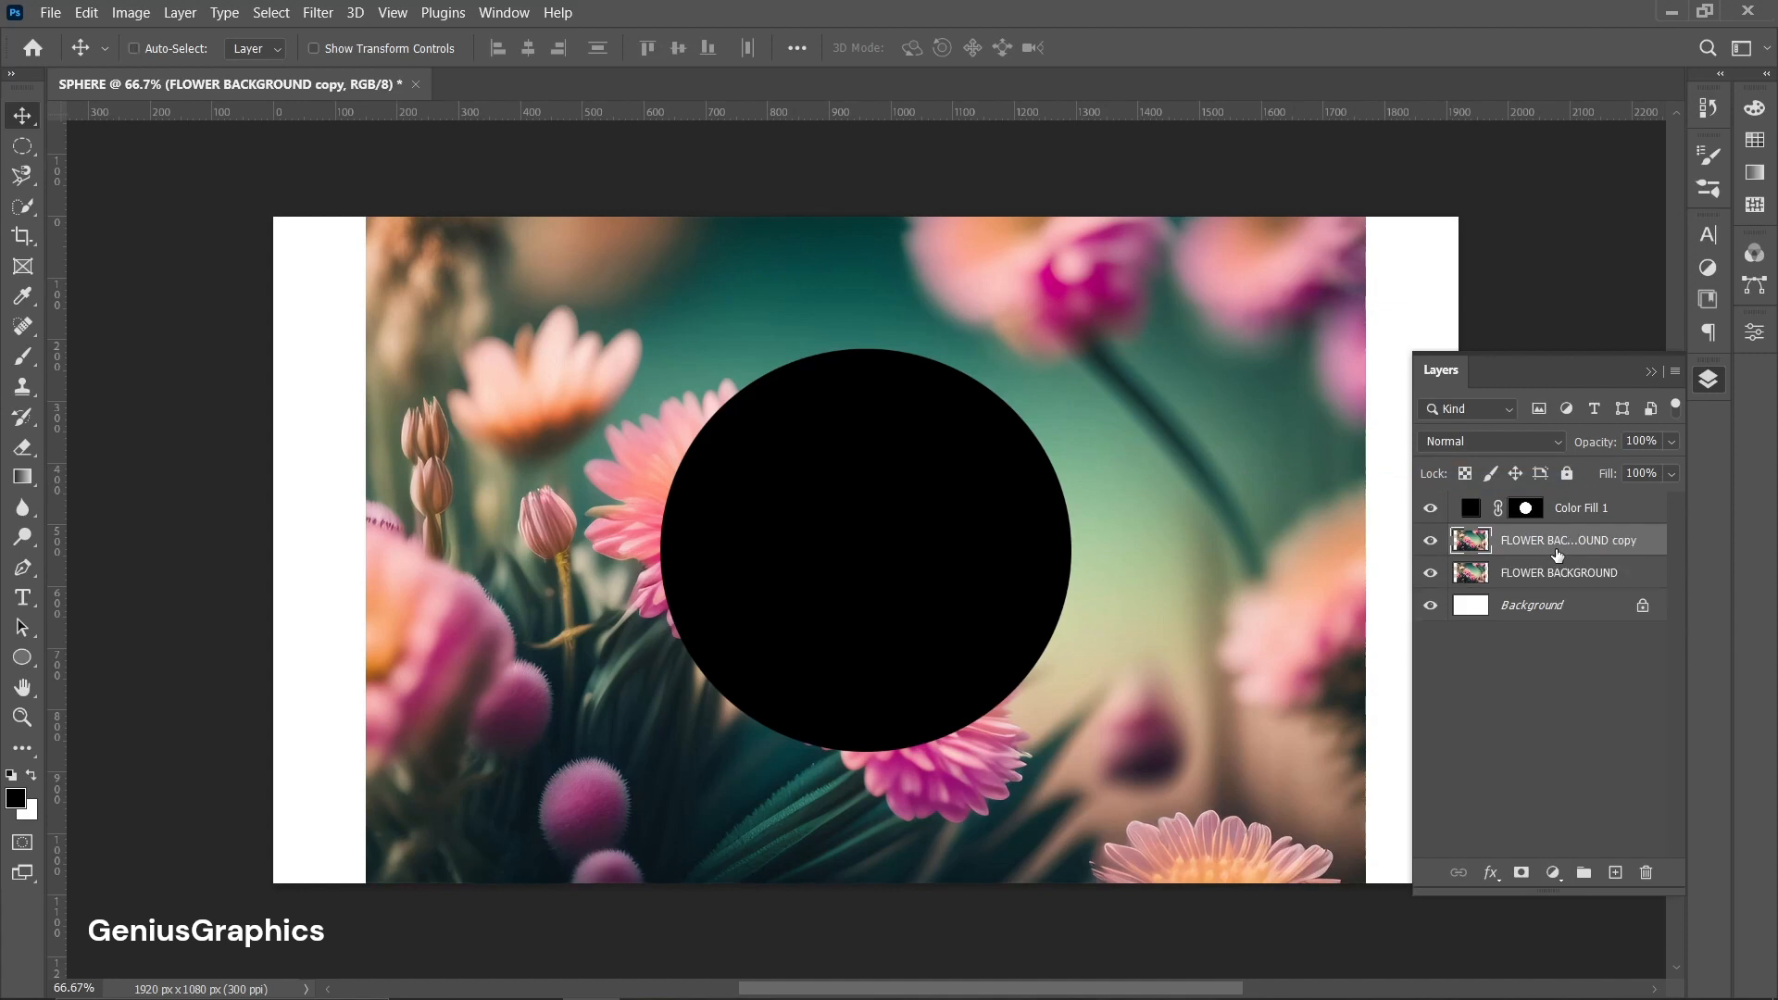
pyautogui.moveTo(1619, 553); pyautogui.dragTo(1606, 502)
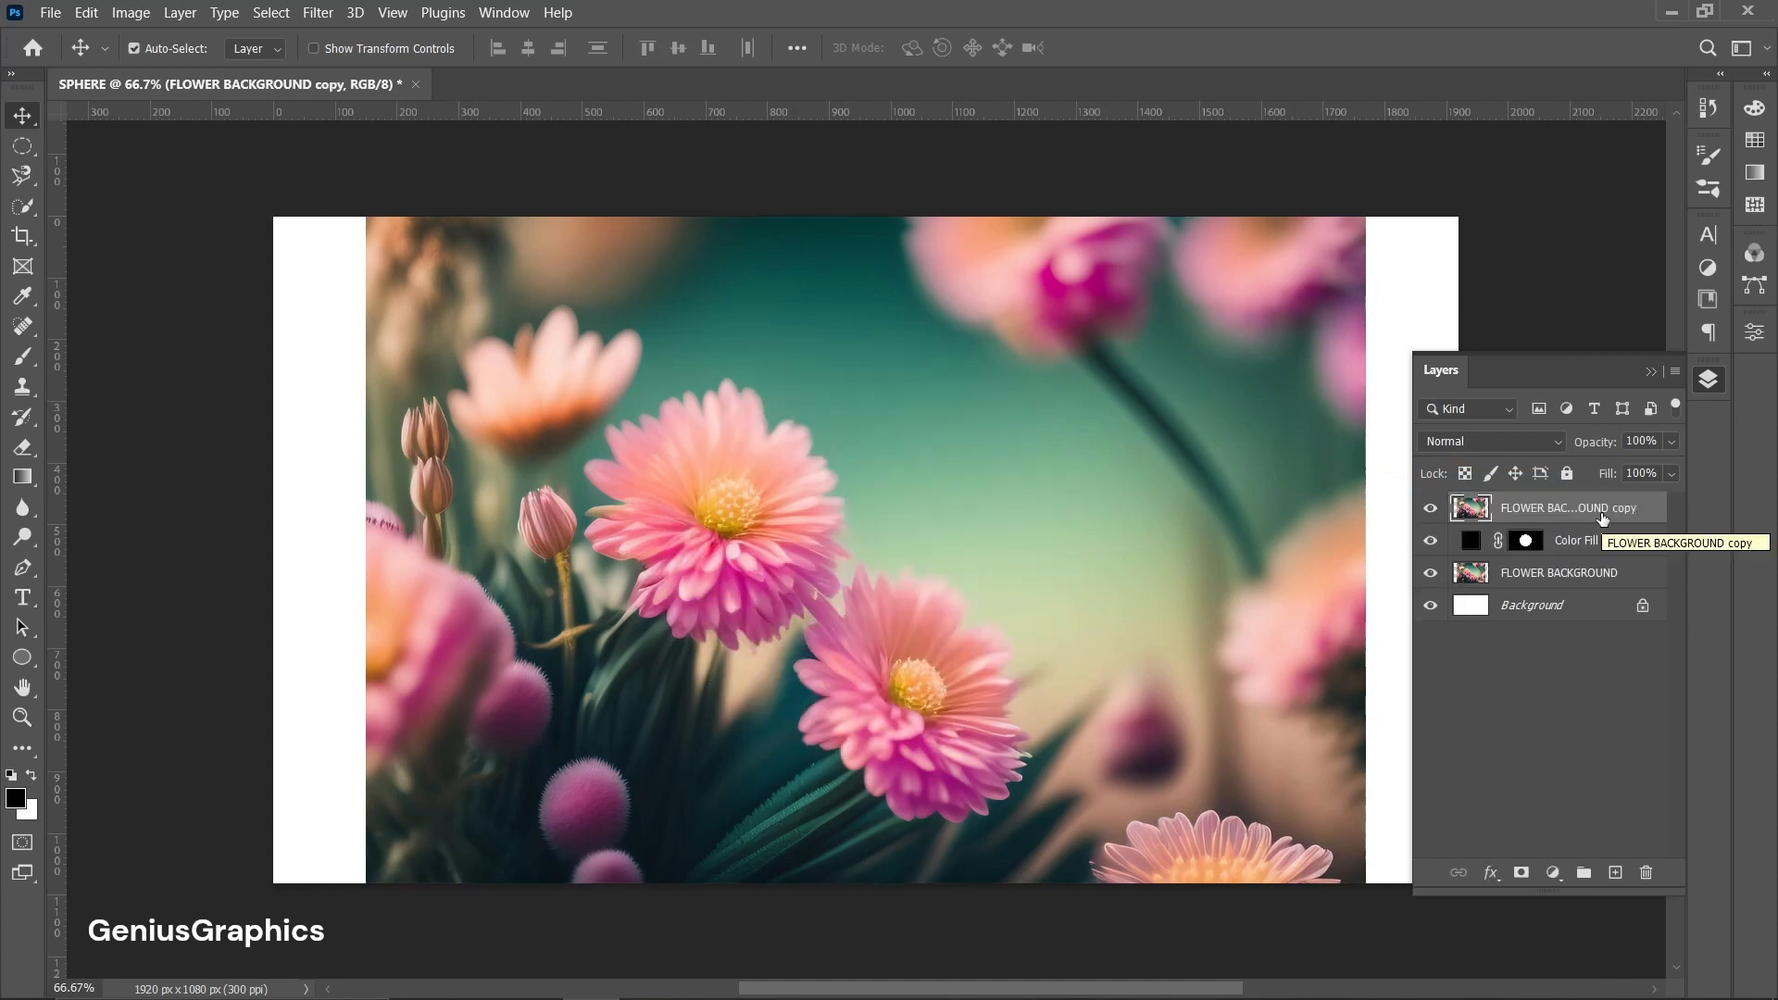
# Apply the Spherize distortion filter at 100% amount to the background copy.
pyautogui.click(322, 13)
pyautogui.moveTo(377, 342)
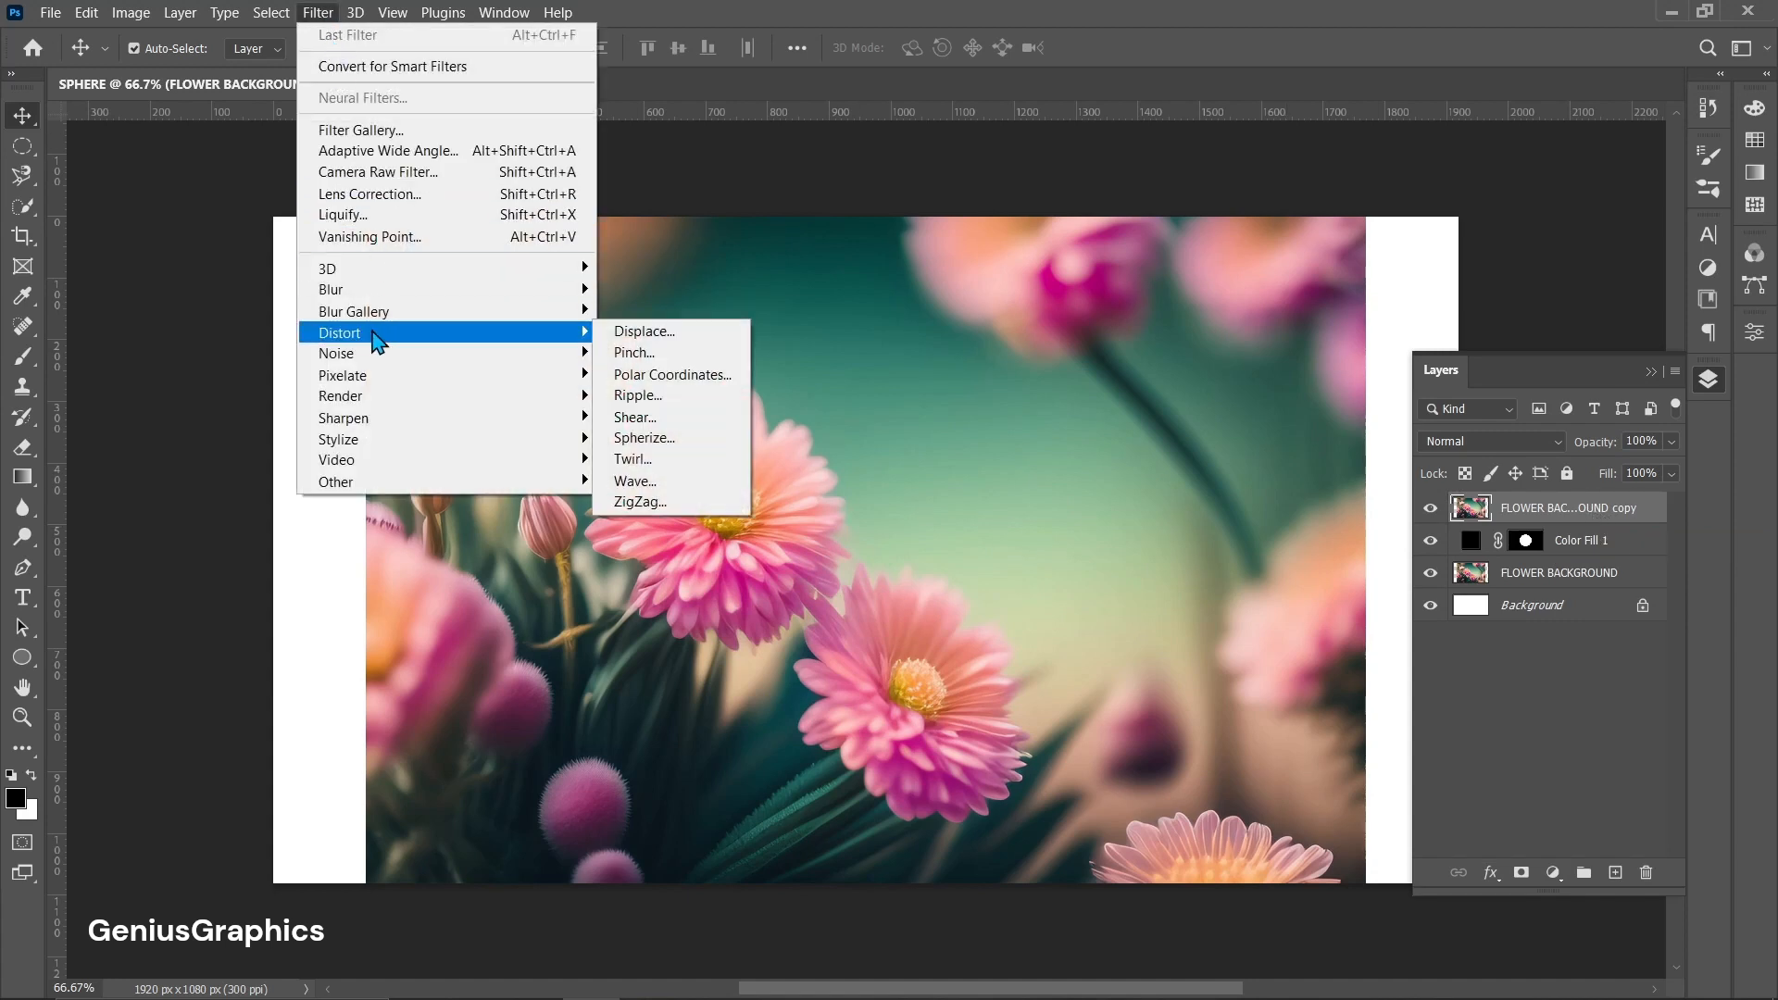
pyautogui.click(646, 440)
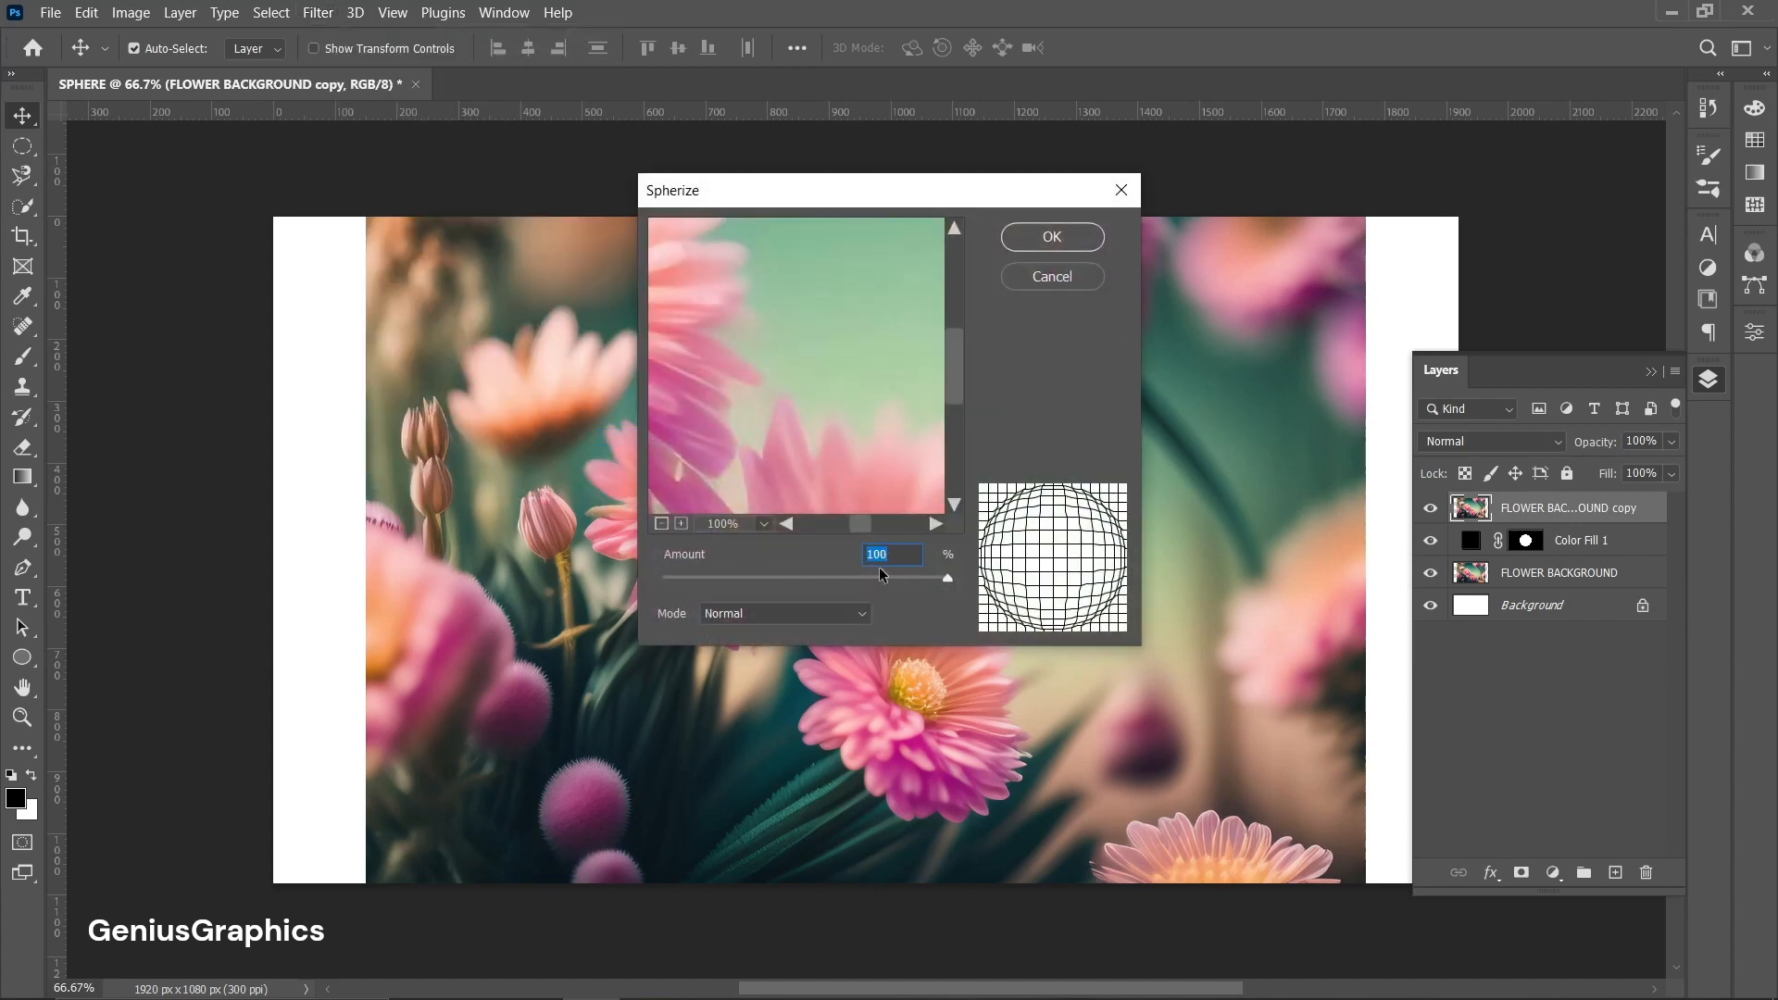
pyautogui.click(1053, 237)
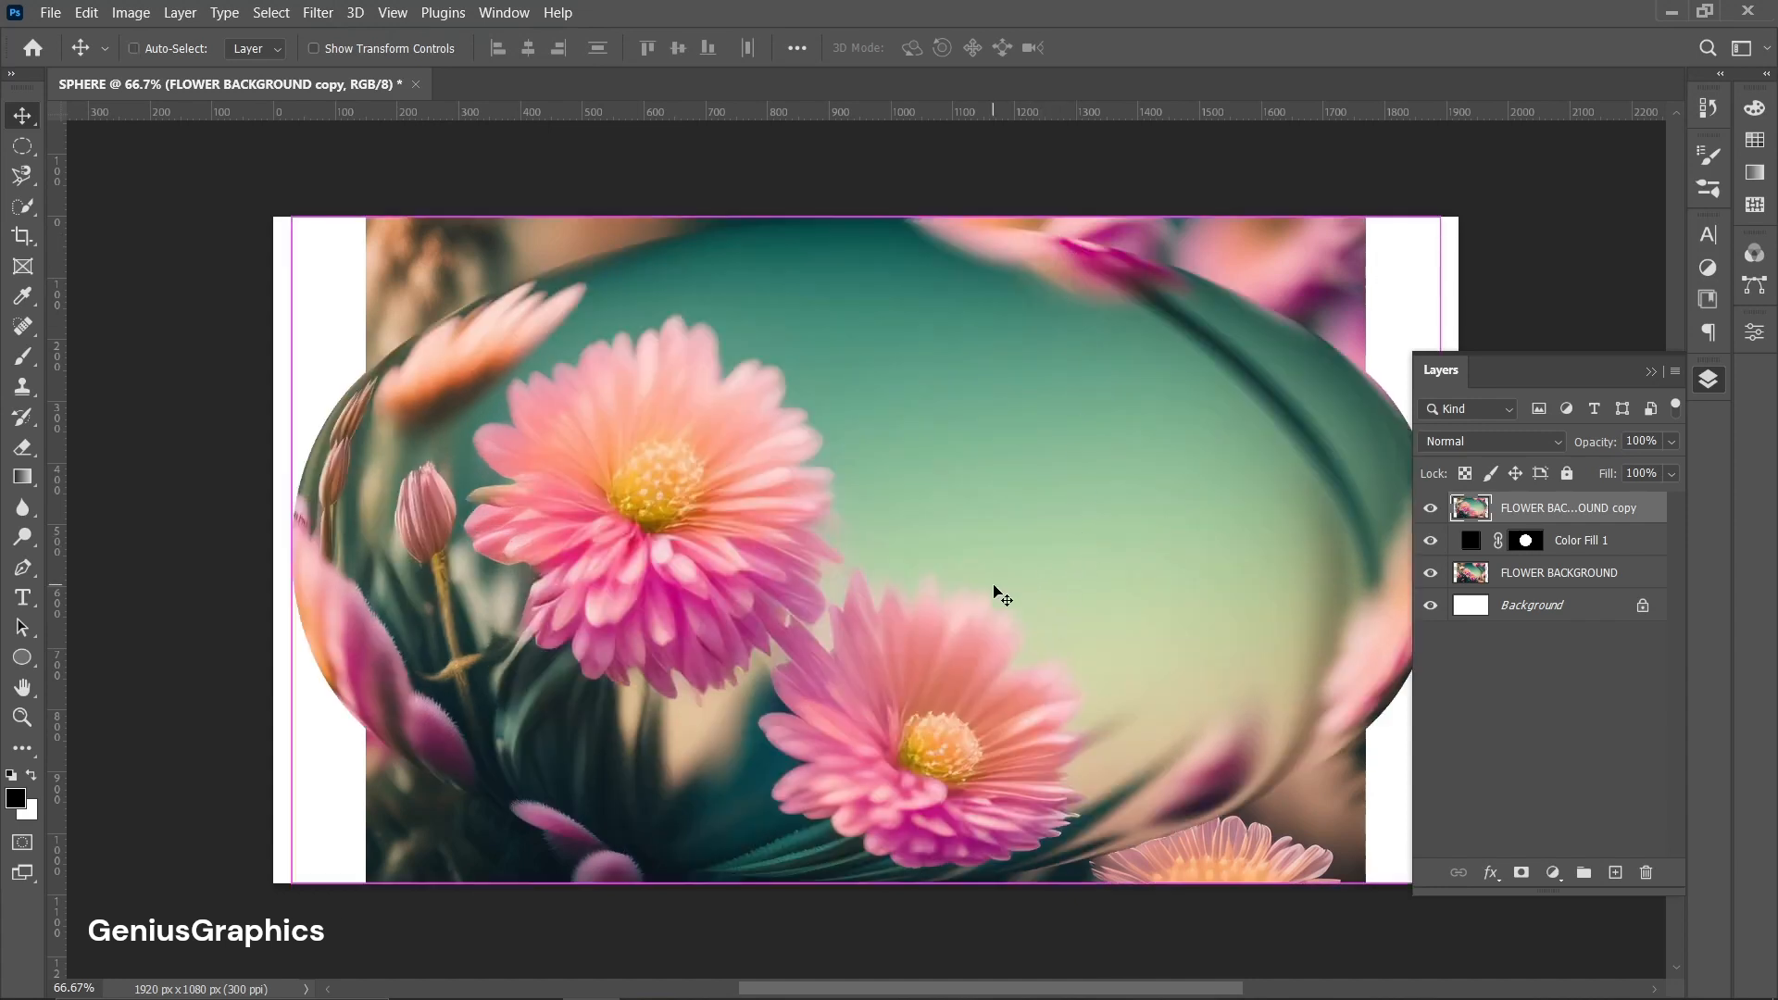
# Scale the spherized copy down to frame the black circle and clip it to the Color Fill 1 layer.
pyautogui.hotkey('ctrl', 't')
pyautogui.moveTo(289, 553); pyautogui.dragTo(660, 550)
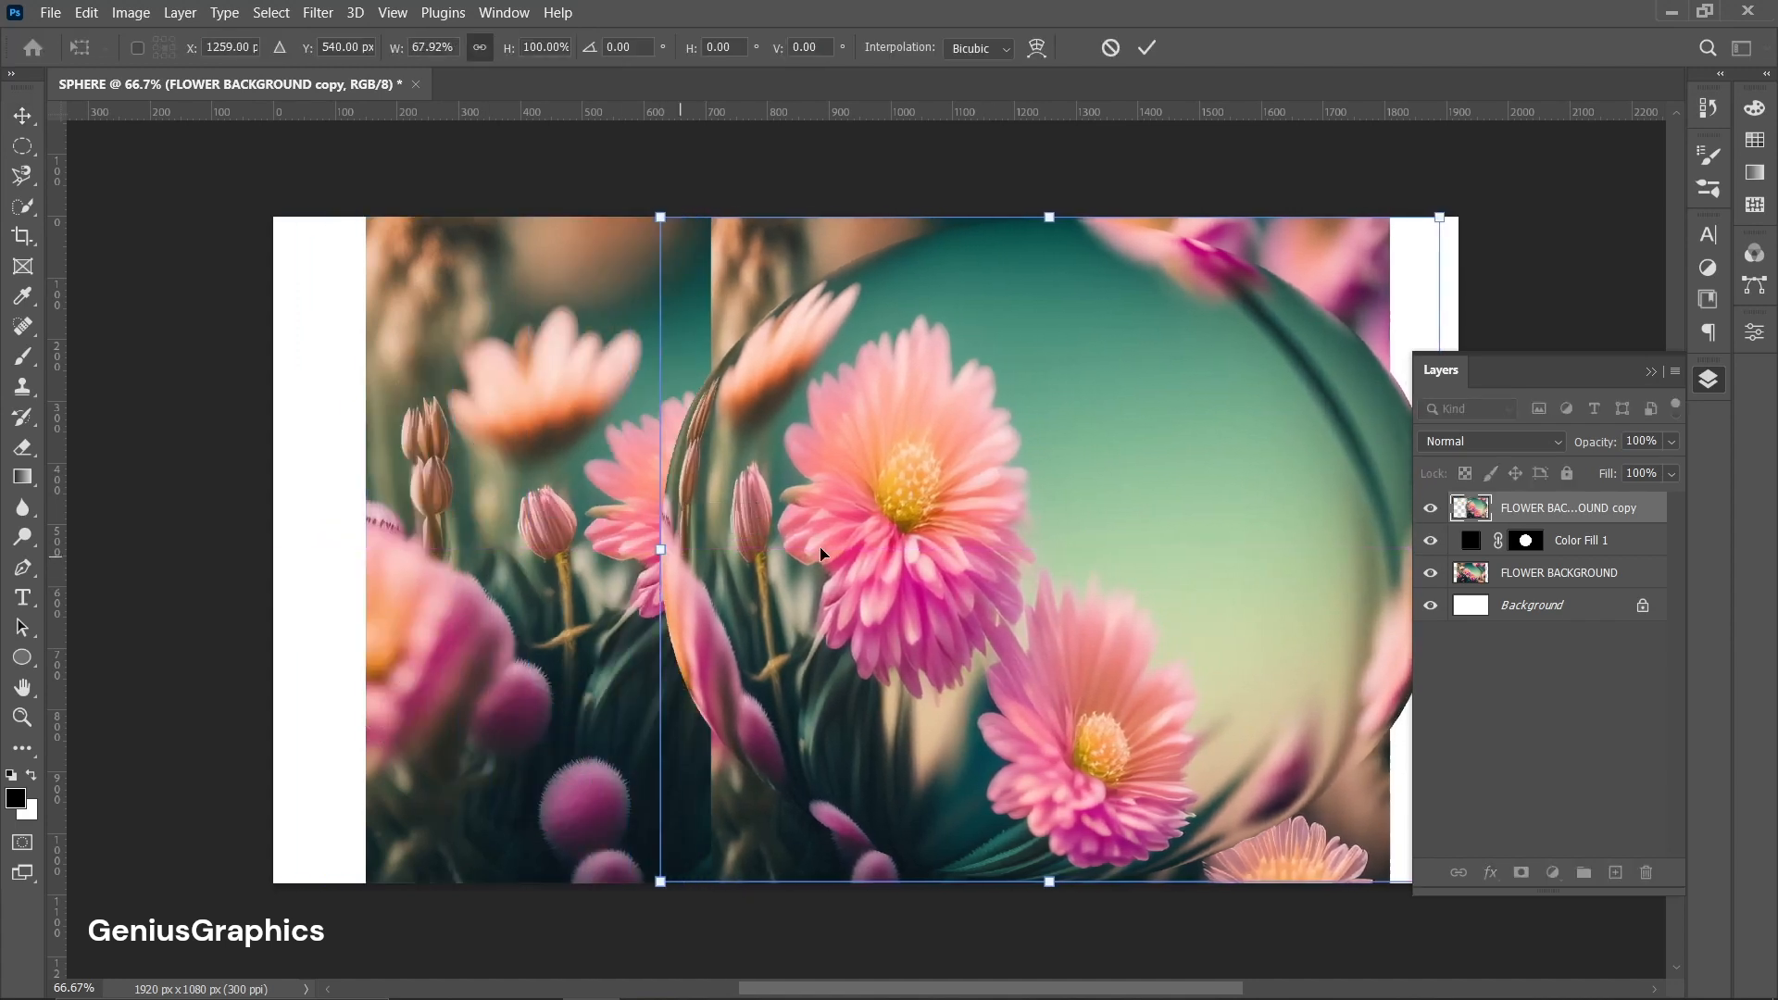
pyautogui.click(1650, 371)
pyautogui.moveTo(1438, 561); pyautogui.dragTo(1070, 550)
pyautogui.moveTo(866, 223); pyautogui.dragTo(866, 350)
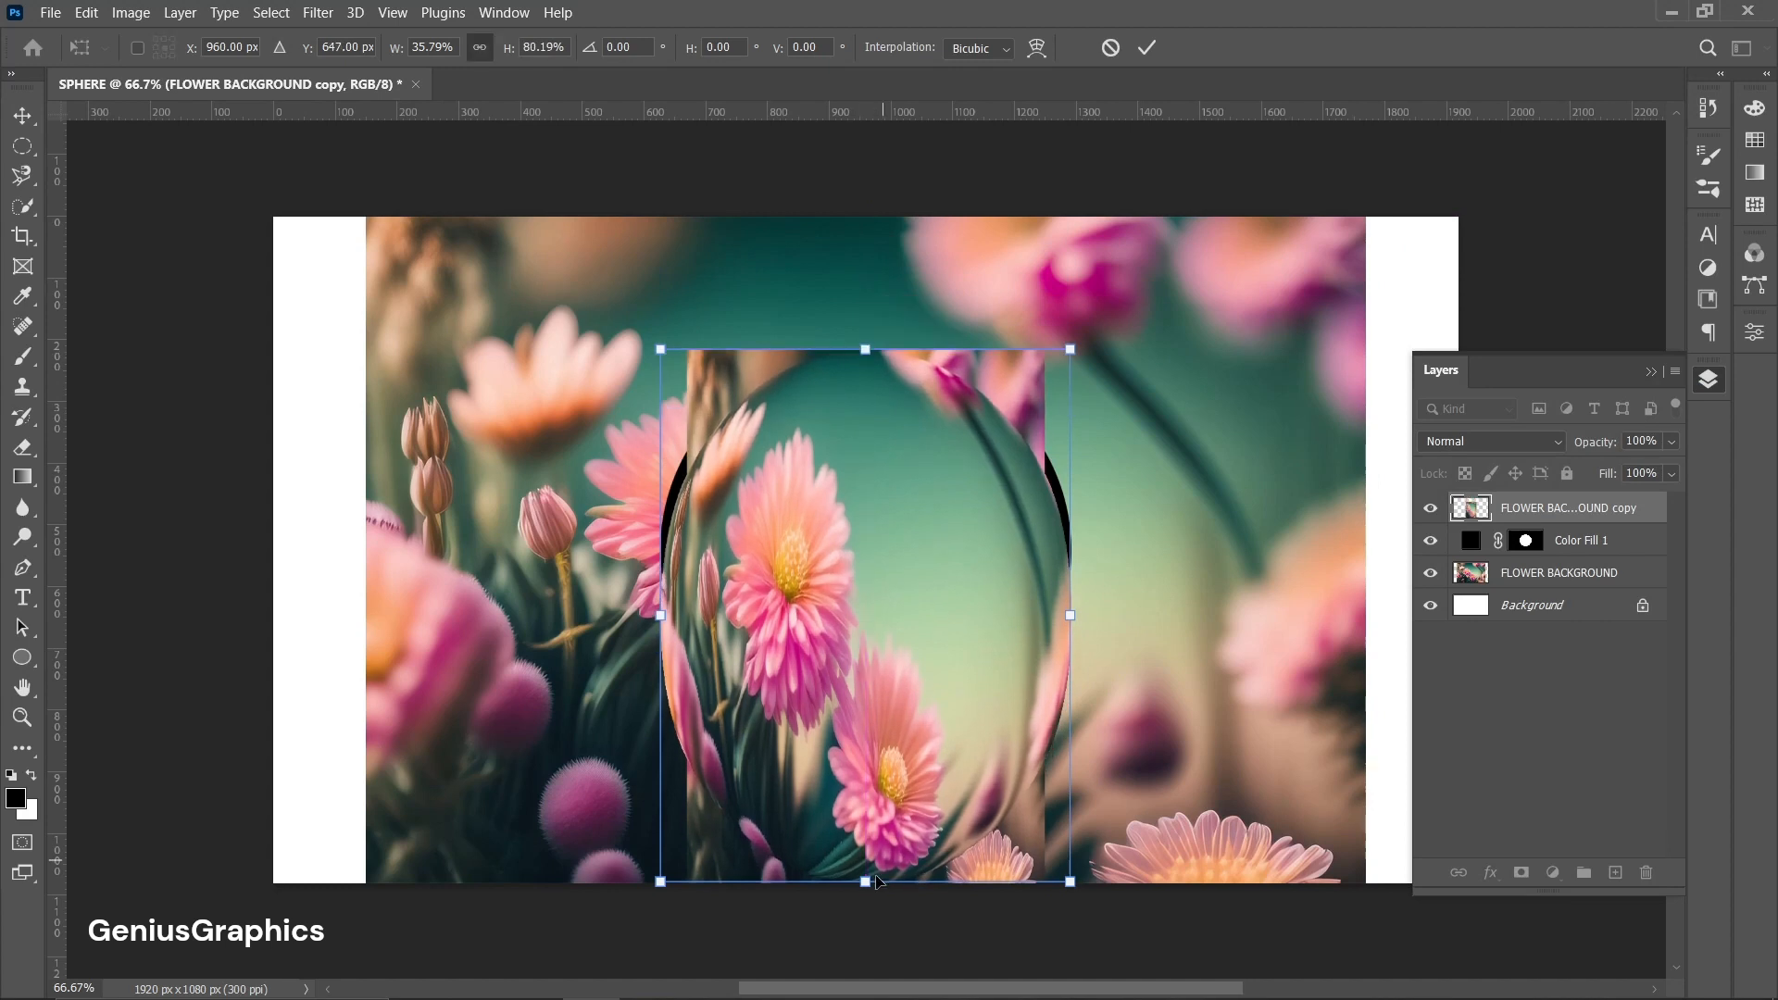
pyautogui.moveTo(865, 881); pyautogui.dragTo(864, 751)
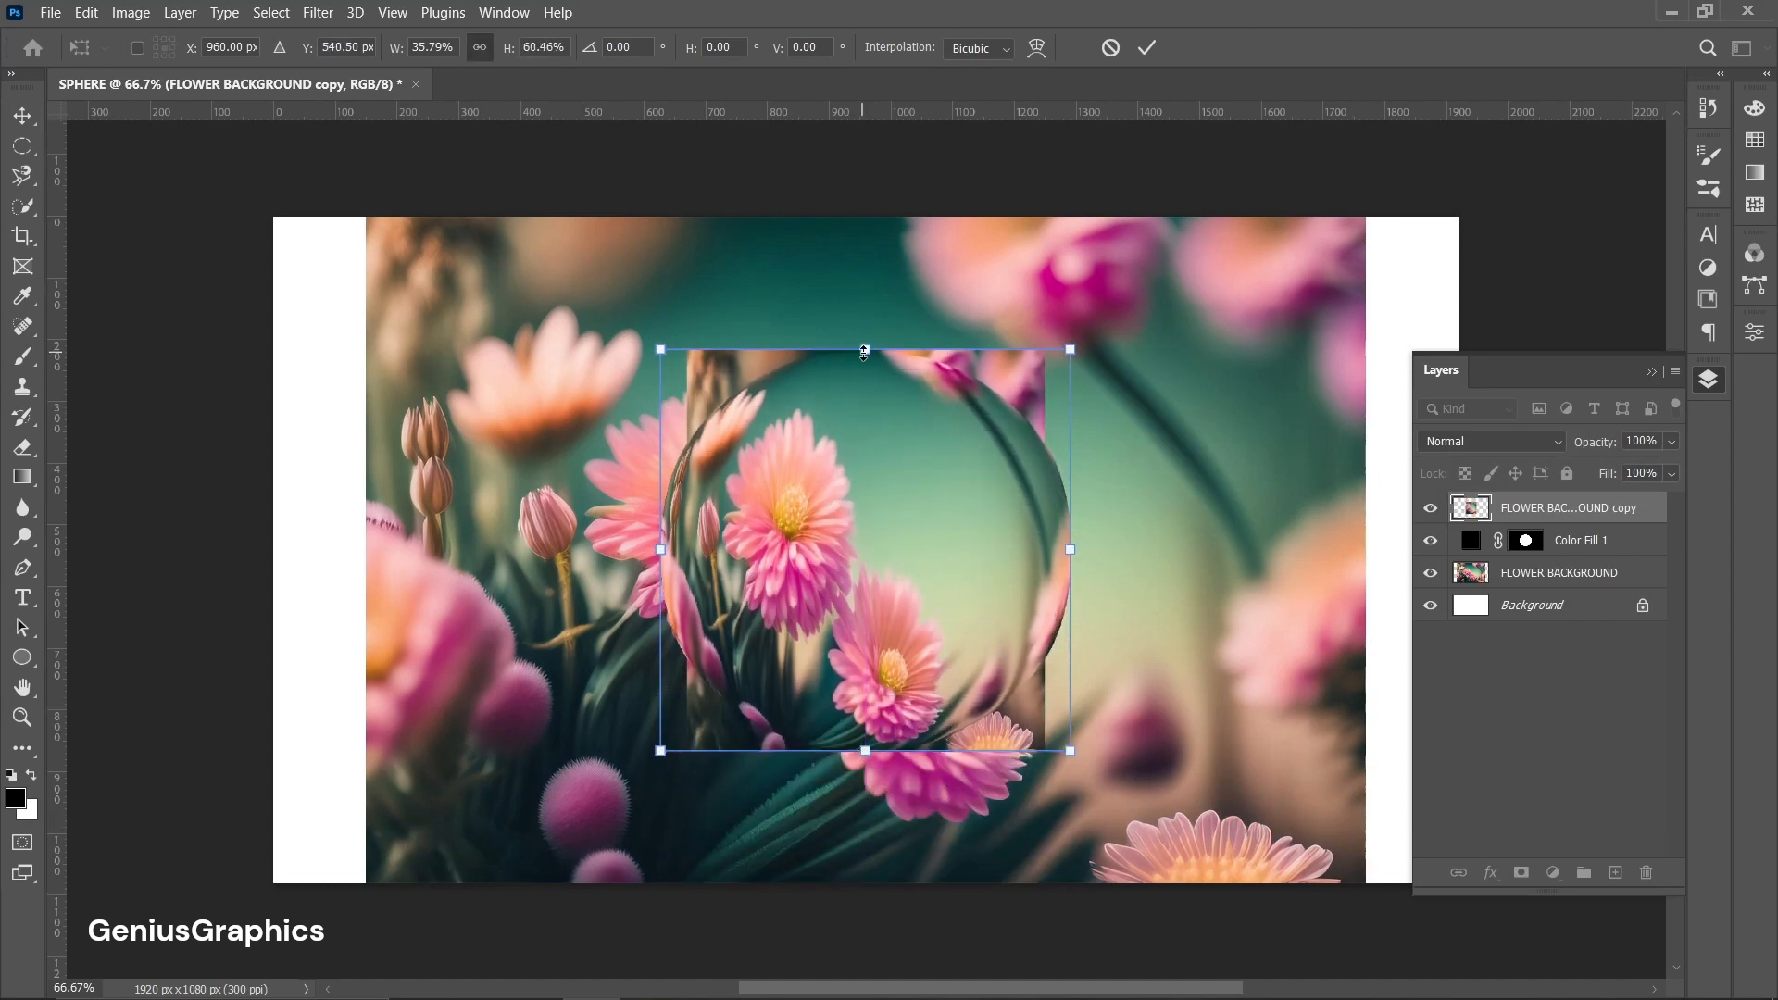
pyautogui.press('Return')
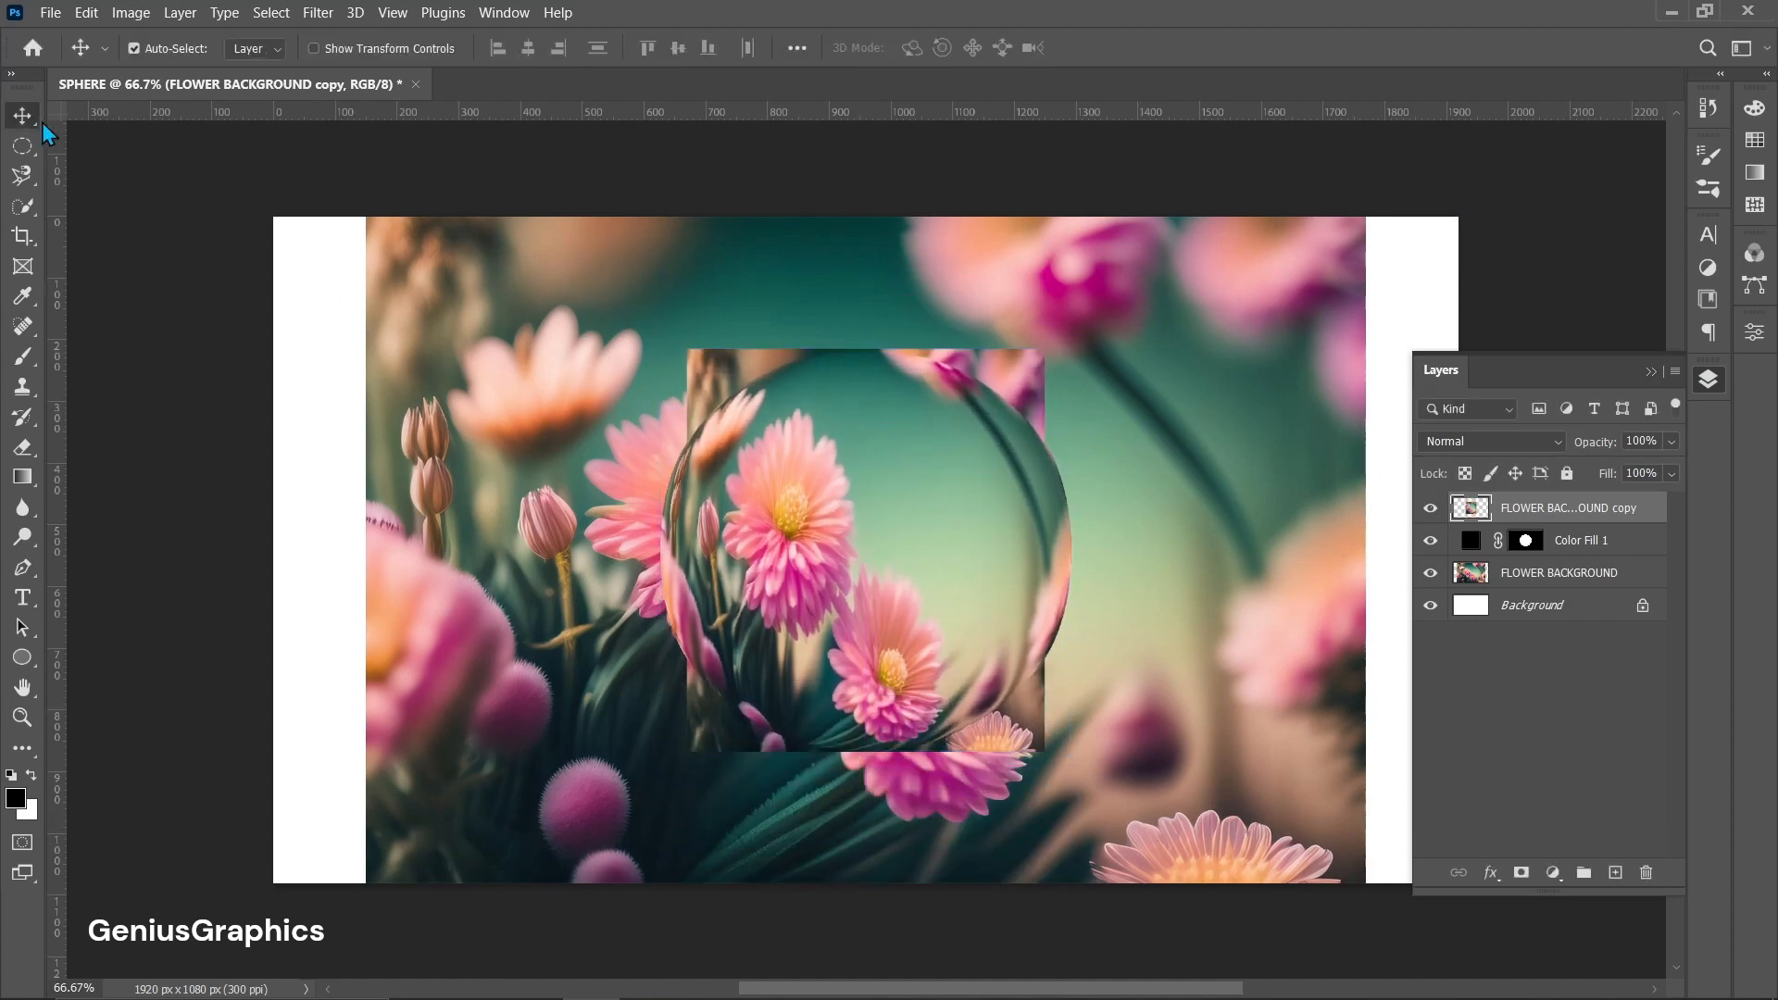
pyautogui.keyDown('alt'); pyautogui.click(1605, 521); pyautogui.keyUp('alt')
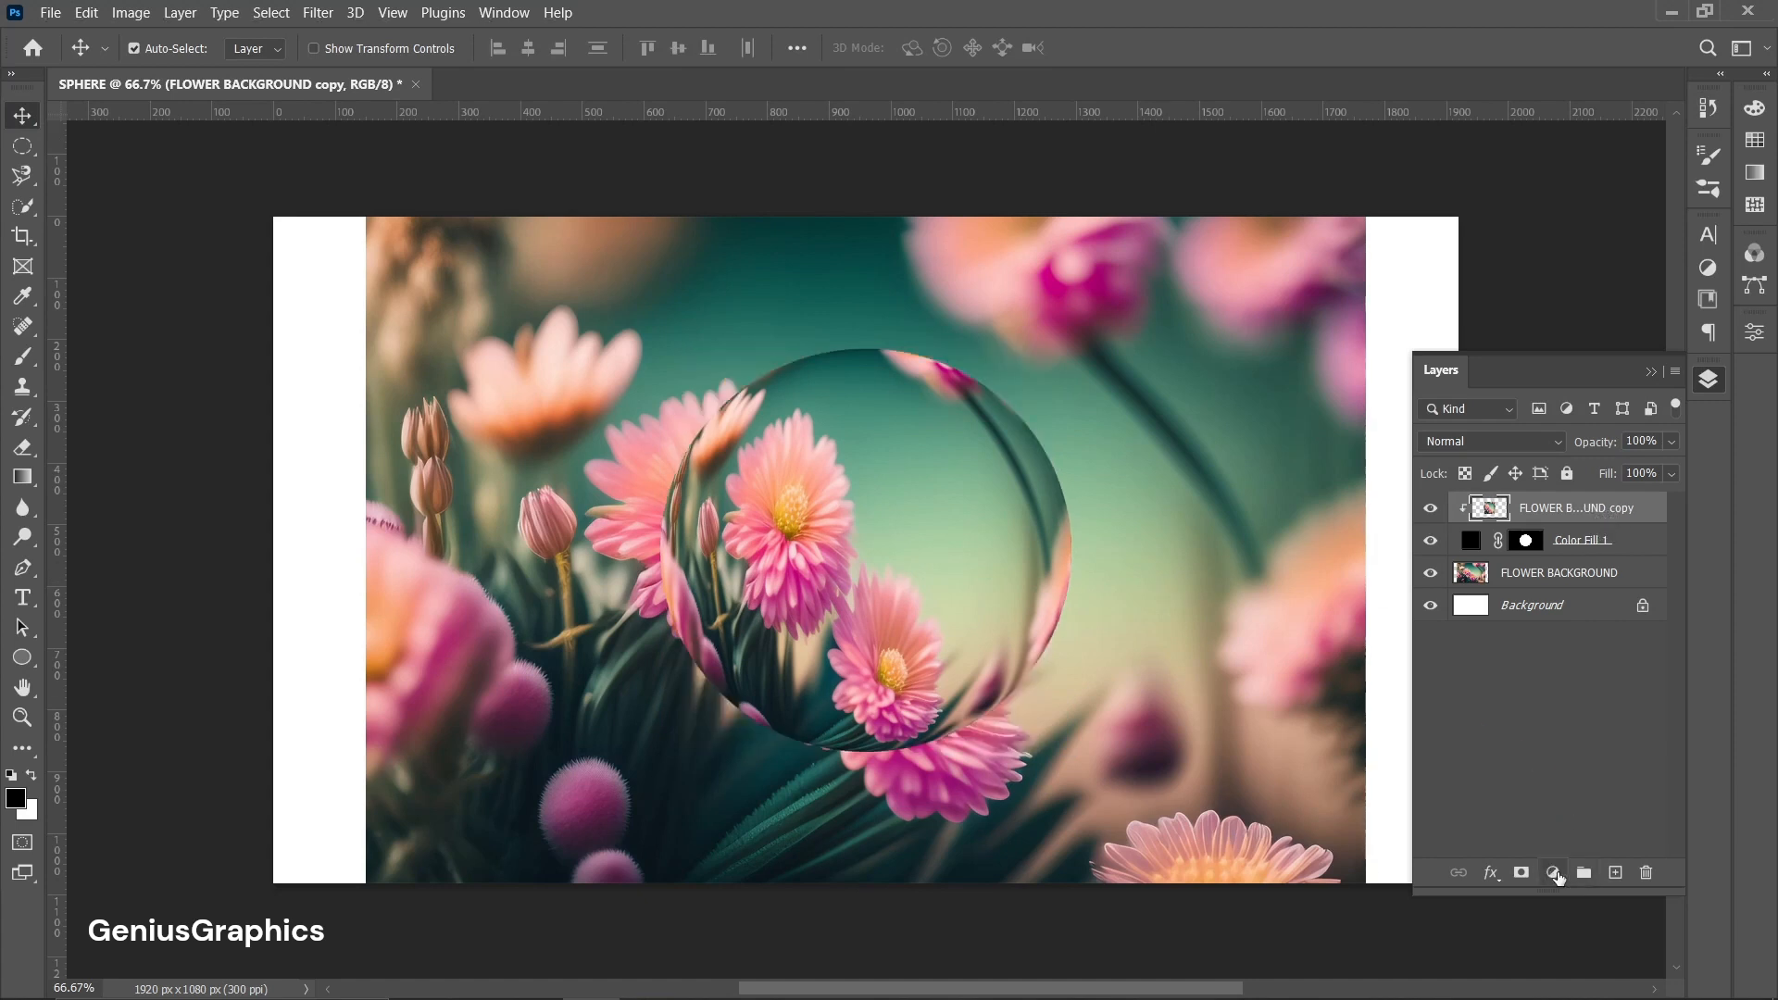
# Add a Curves adjustment layer and clip it to the spherized background copy.
pyautogui.click(1556, 874)
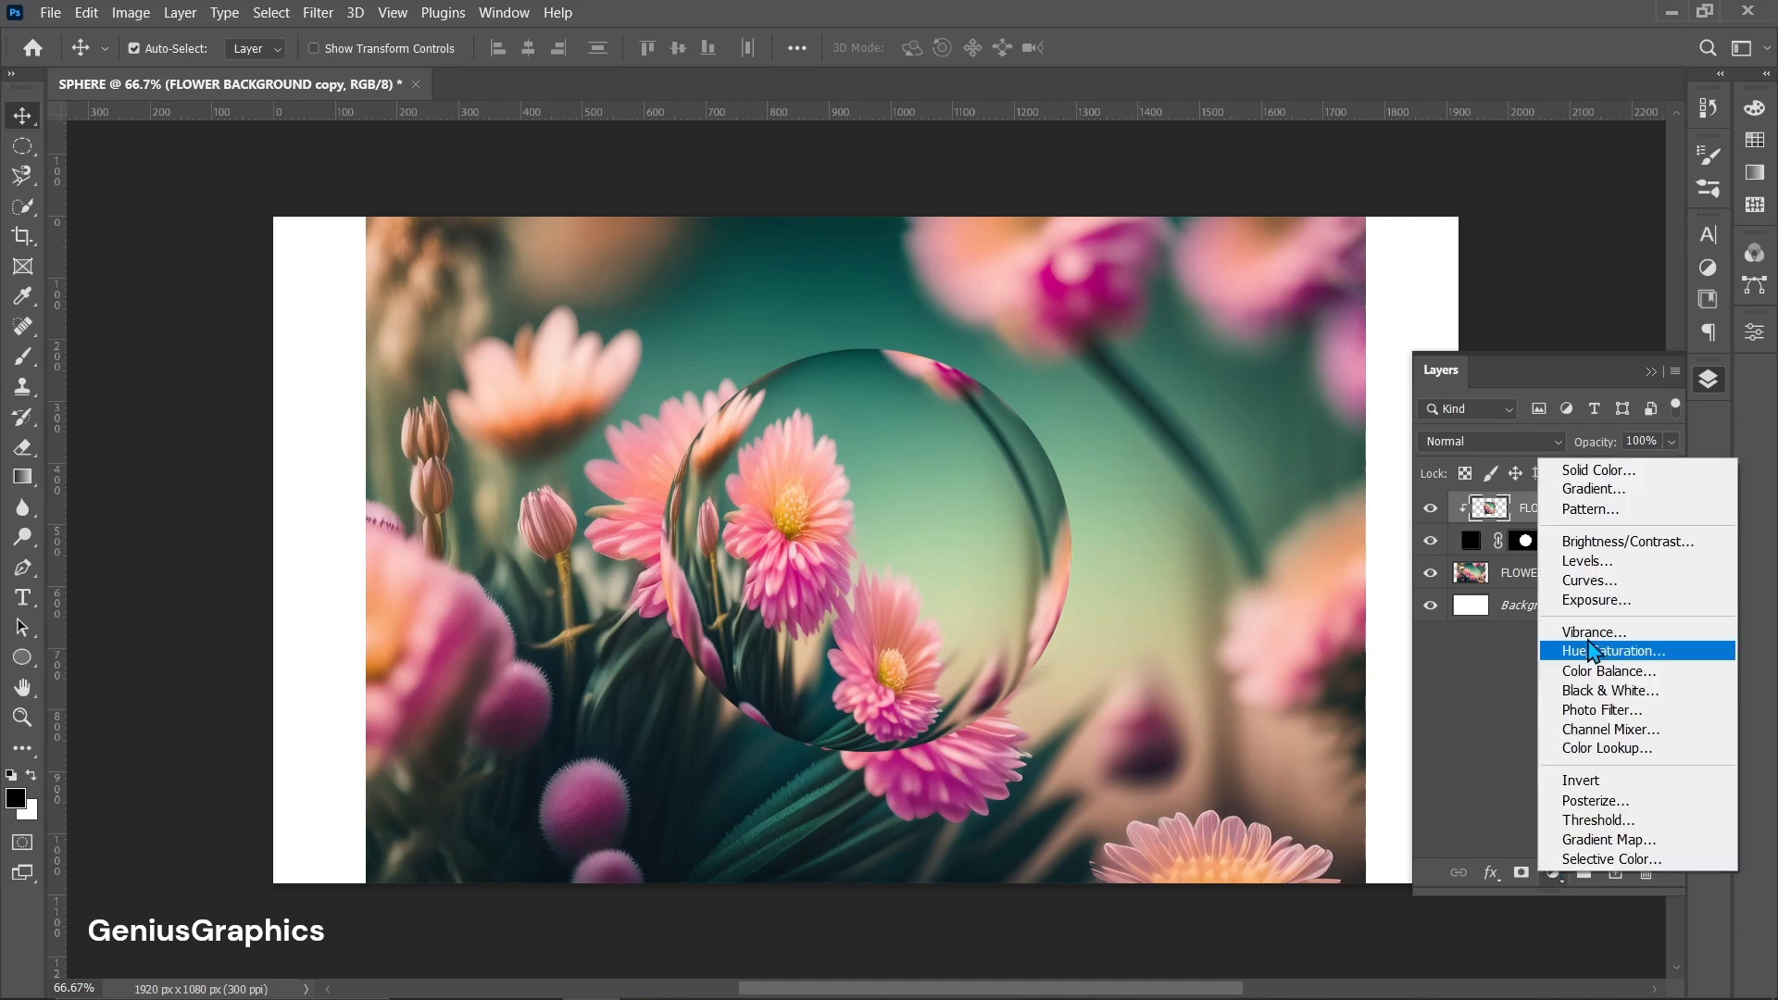
pyautogui.click(1583, 581)
pyautogui.click(1700, 323)
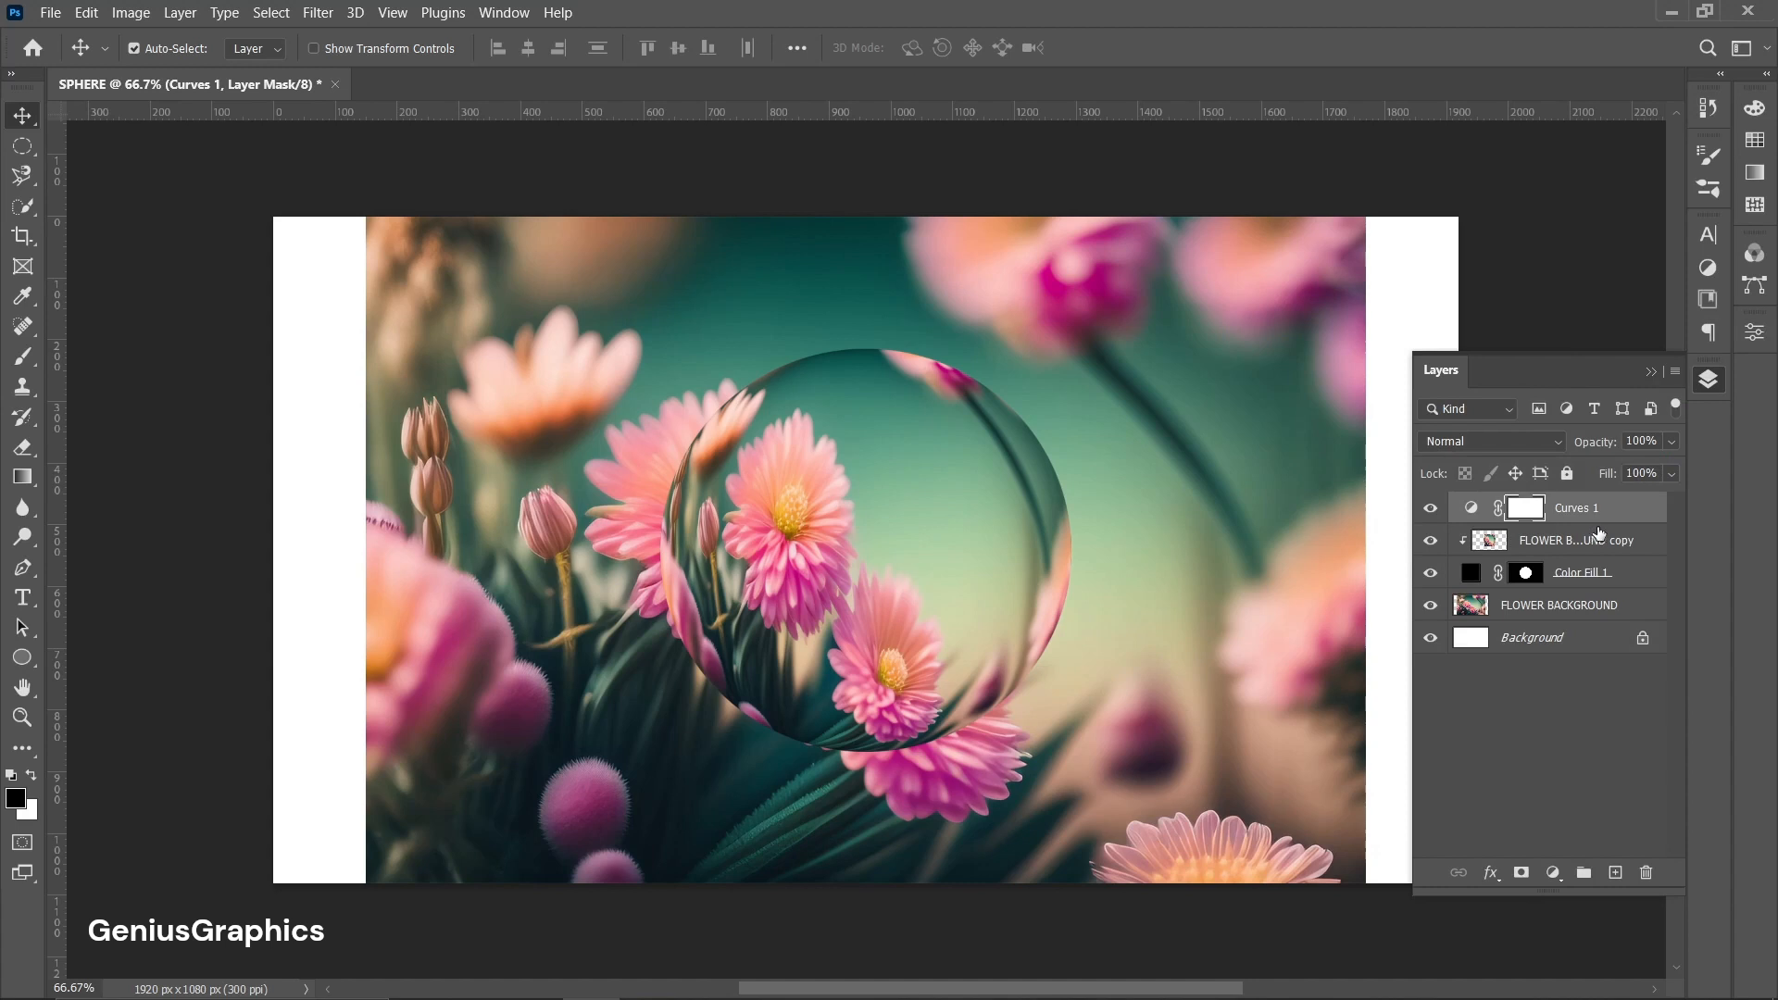
pyautogui.keyDown('alt'); pyautogui.click(1481, 524); pyautogui.keyUp('alt')
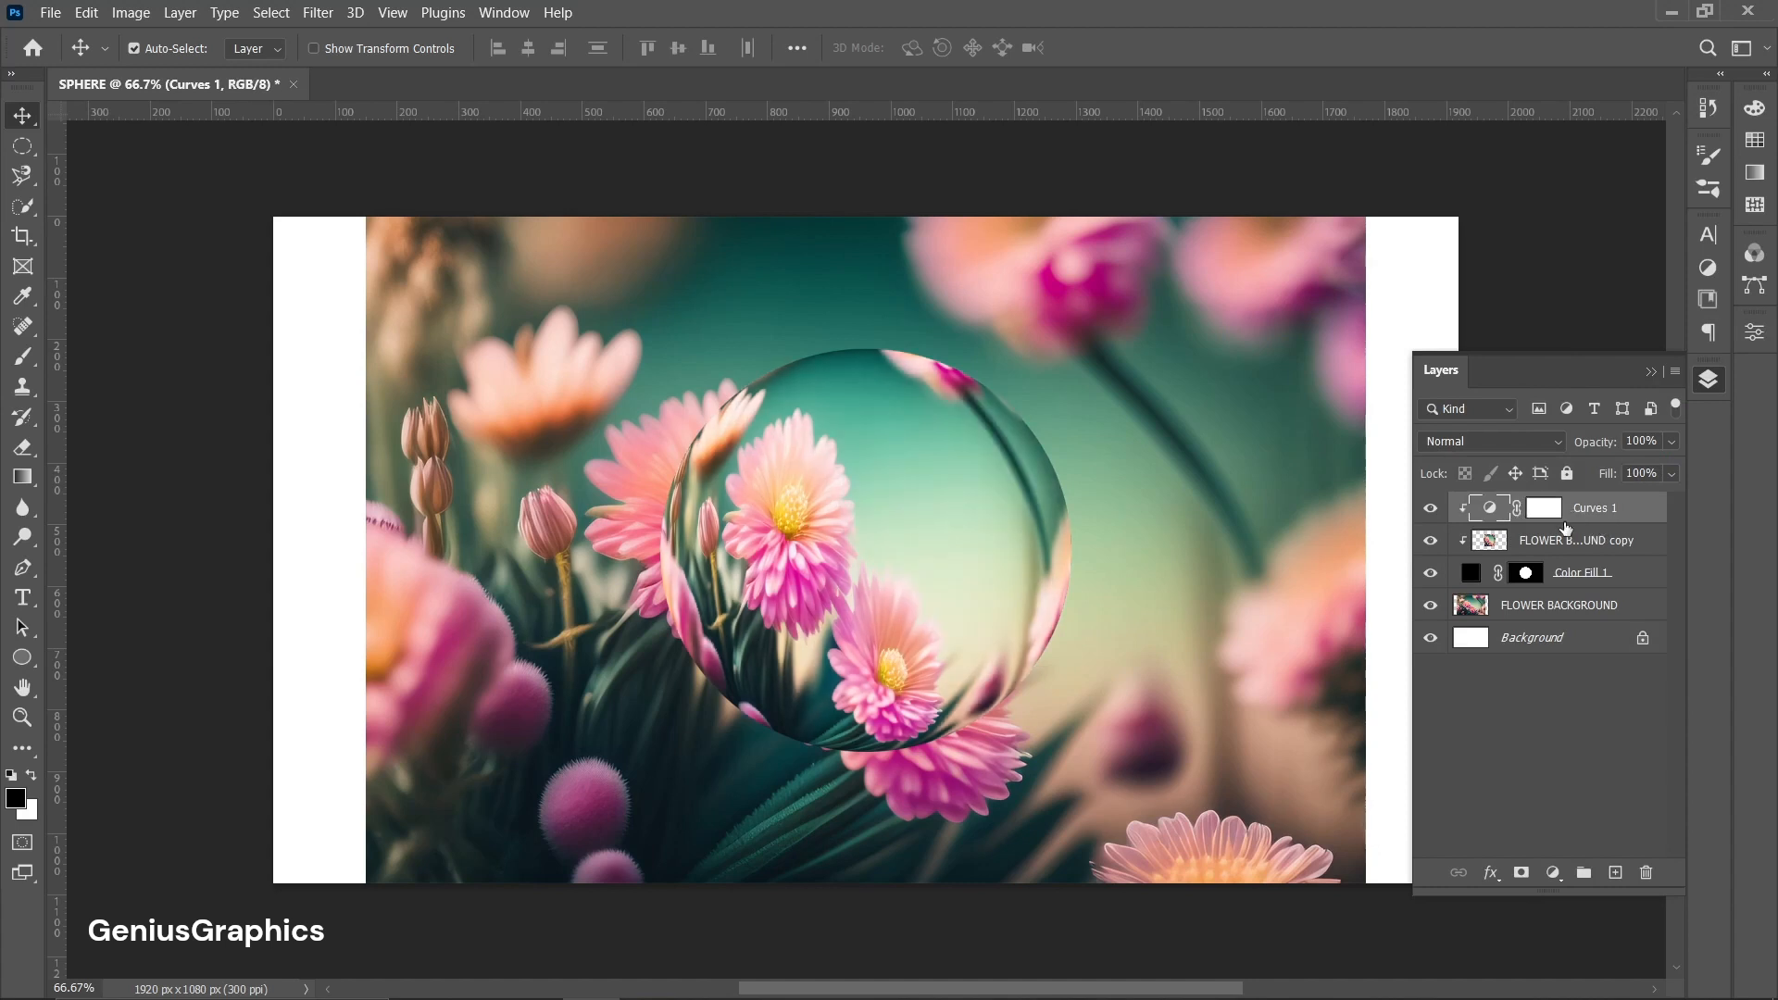
# Shape the Curves into an S-curve with points at input 62 output 75 and input 152 output 195.
pyautogui.doubleClick(1490, 508)
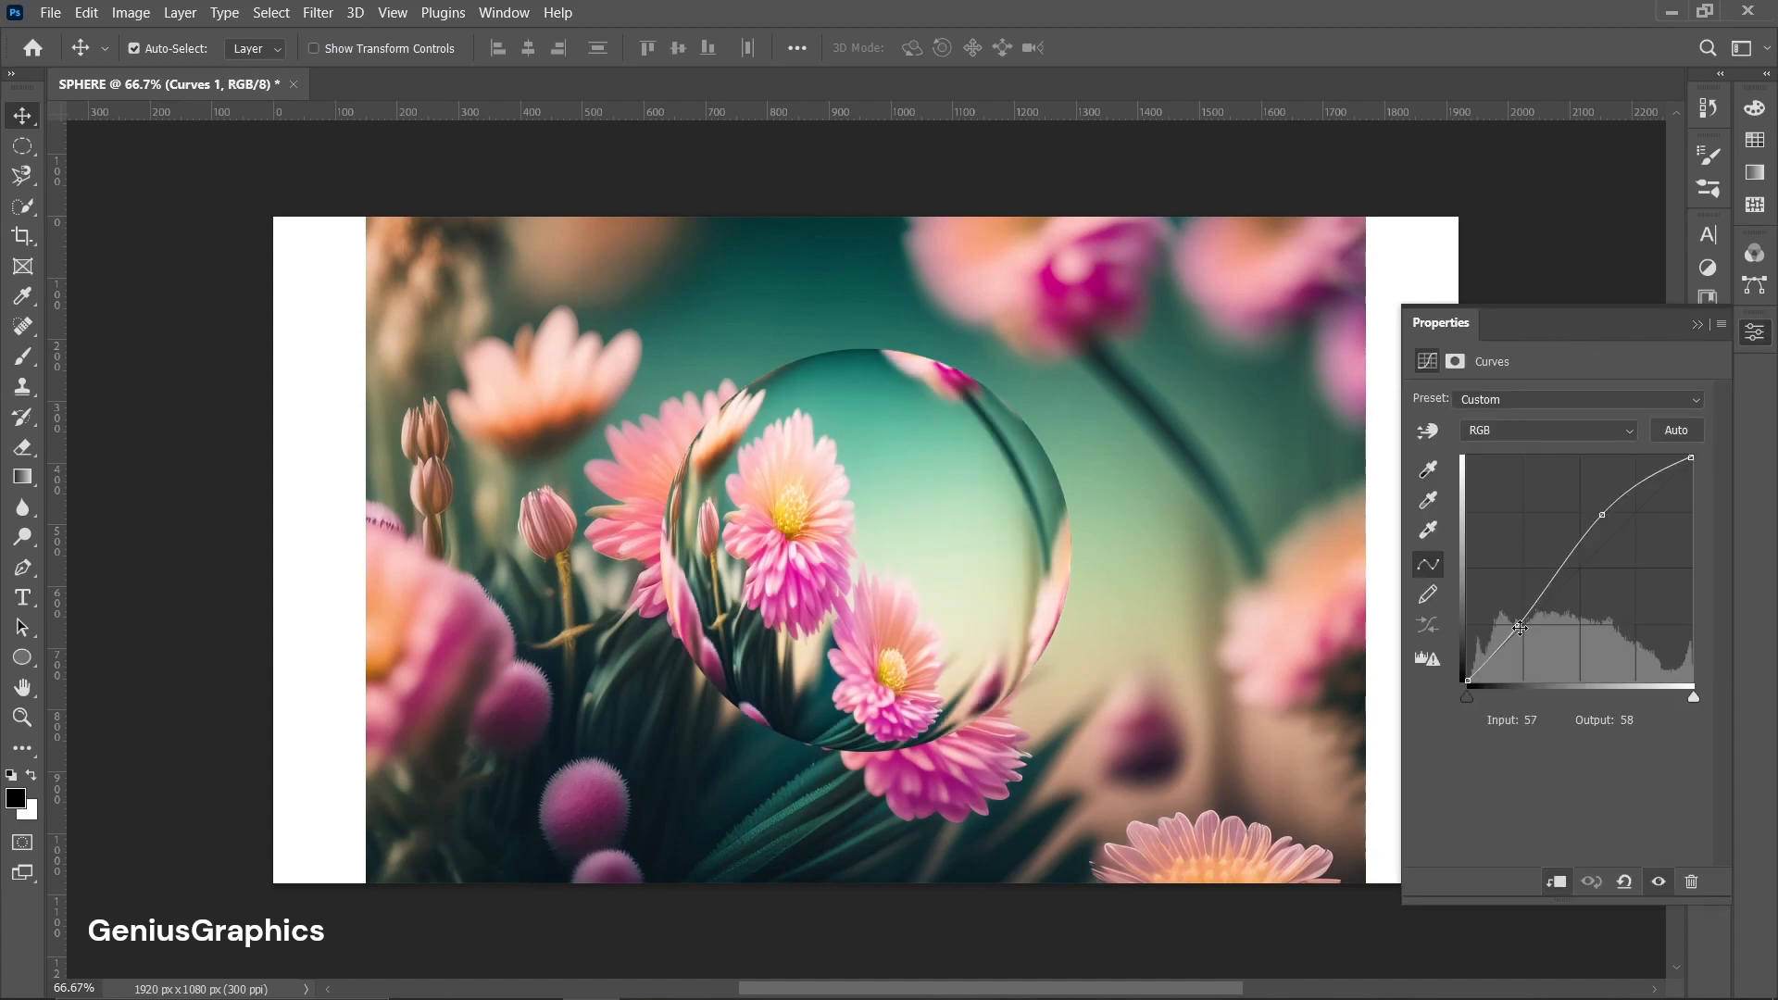
pyautogui.moveTo(1519, 627); pyautogui.dragTo(1522, 619)
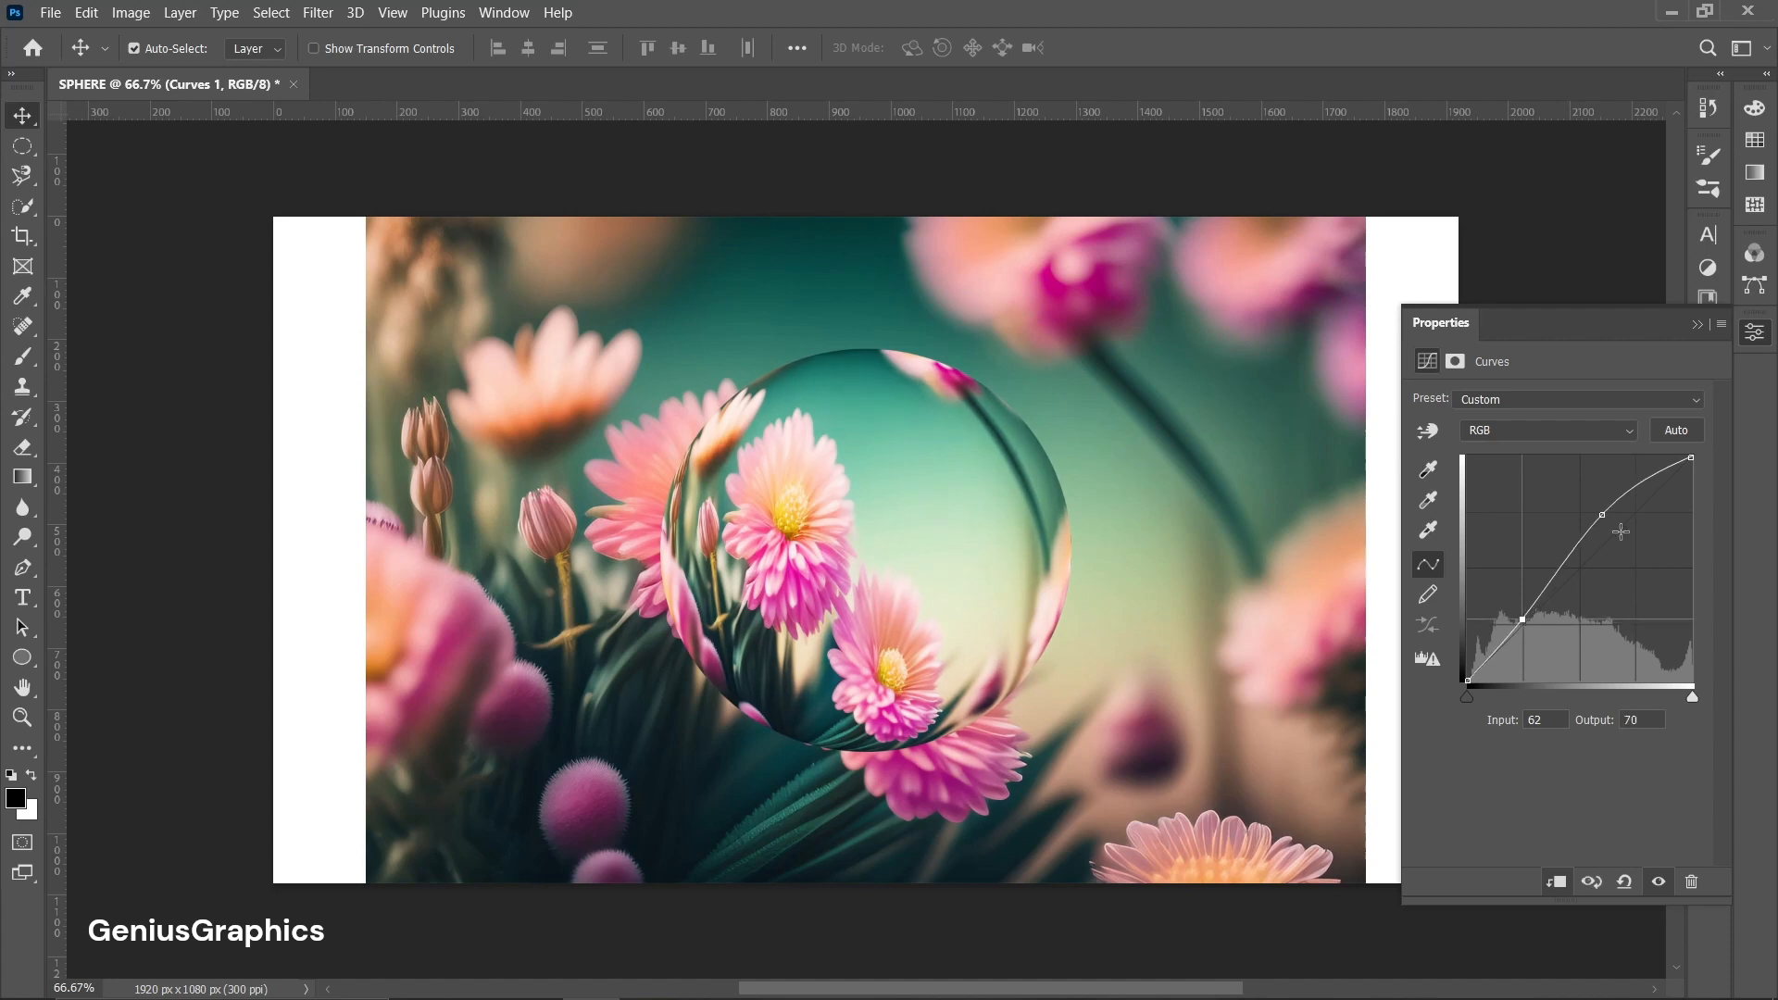
pyautogui.moveTo(1604, 514); pyautogui.dragTo(1598, 506)
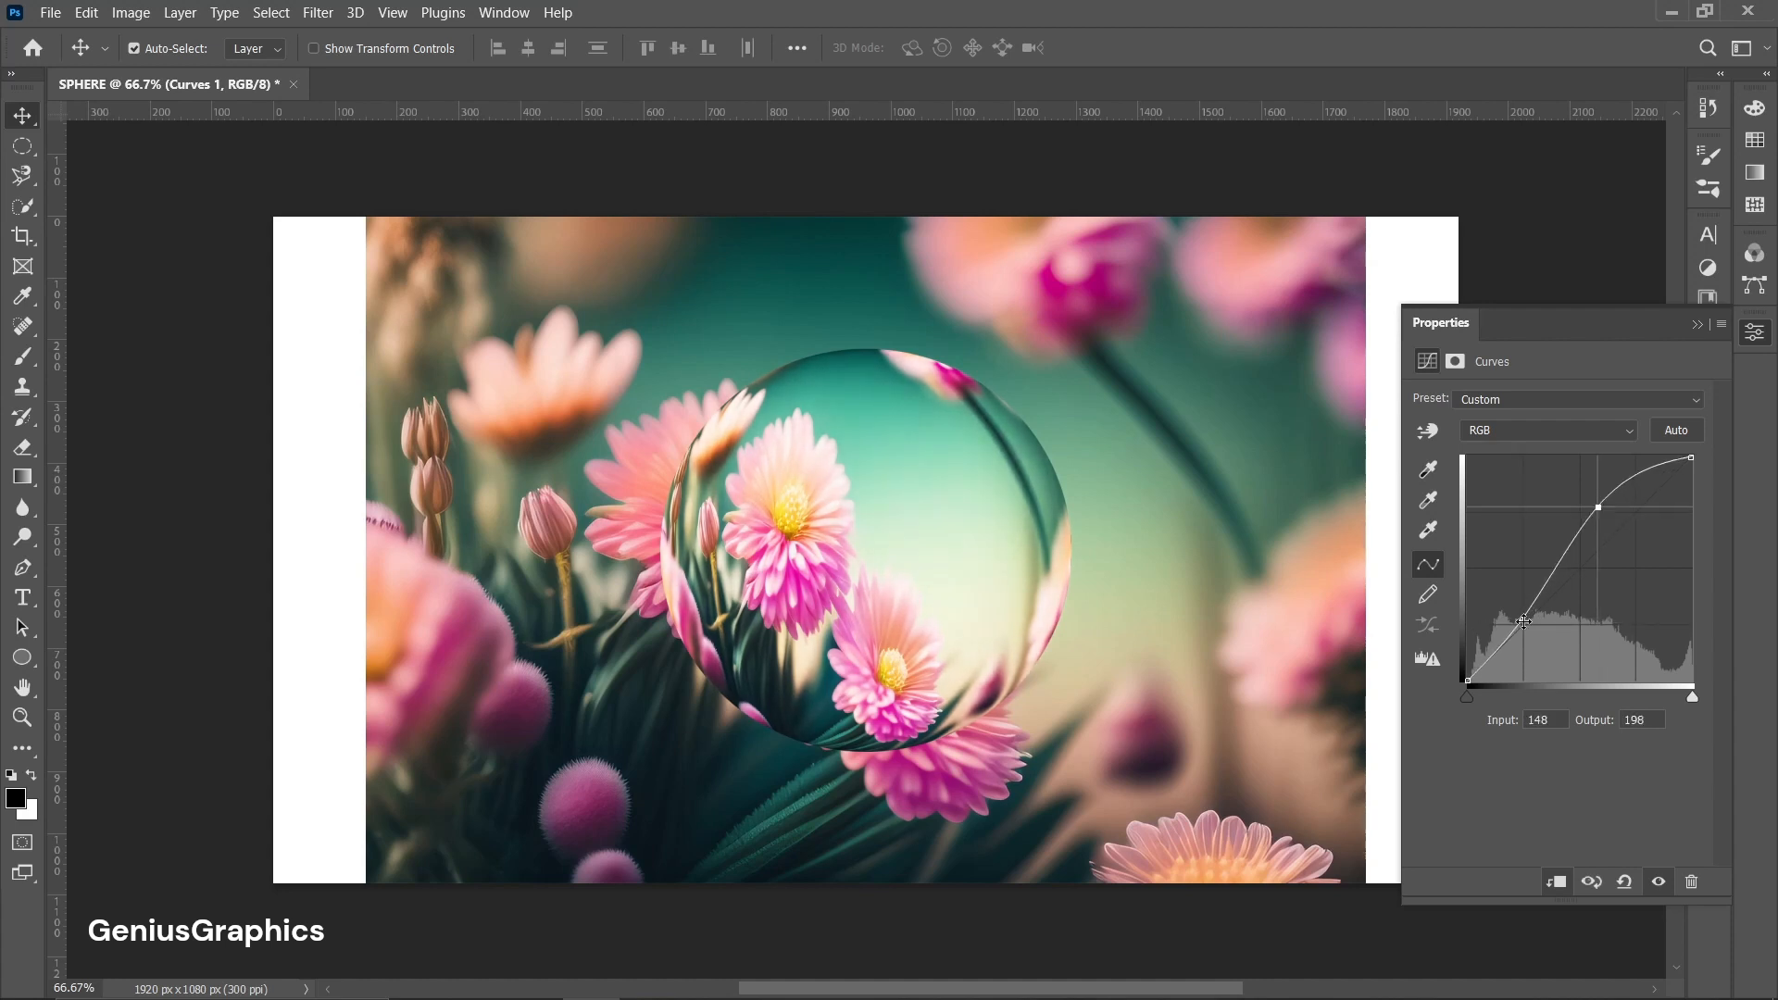
pyautogui.moveTo(1523, 622); pyautogui.dragTo(1522, 615)
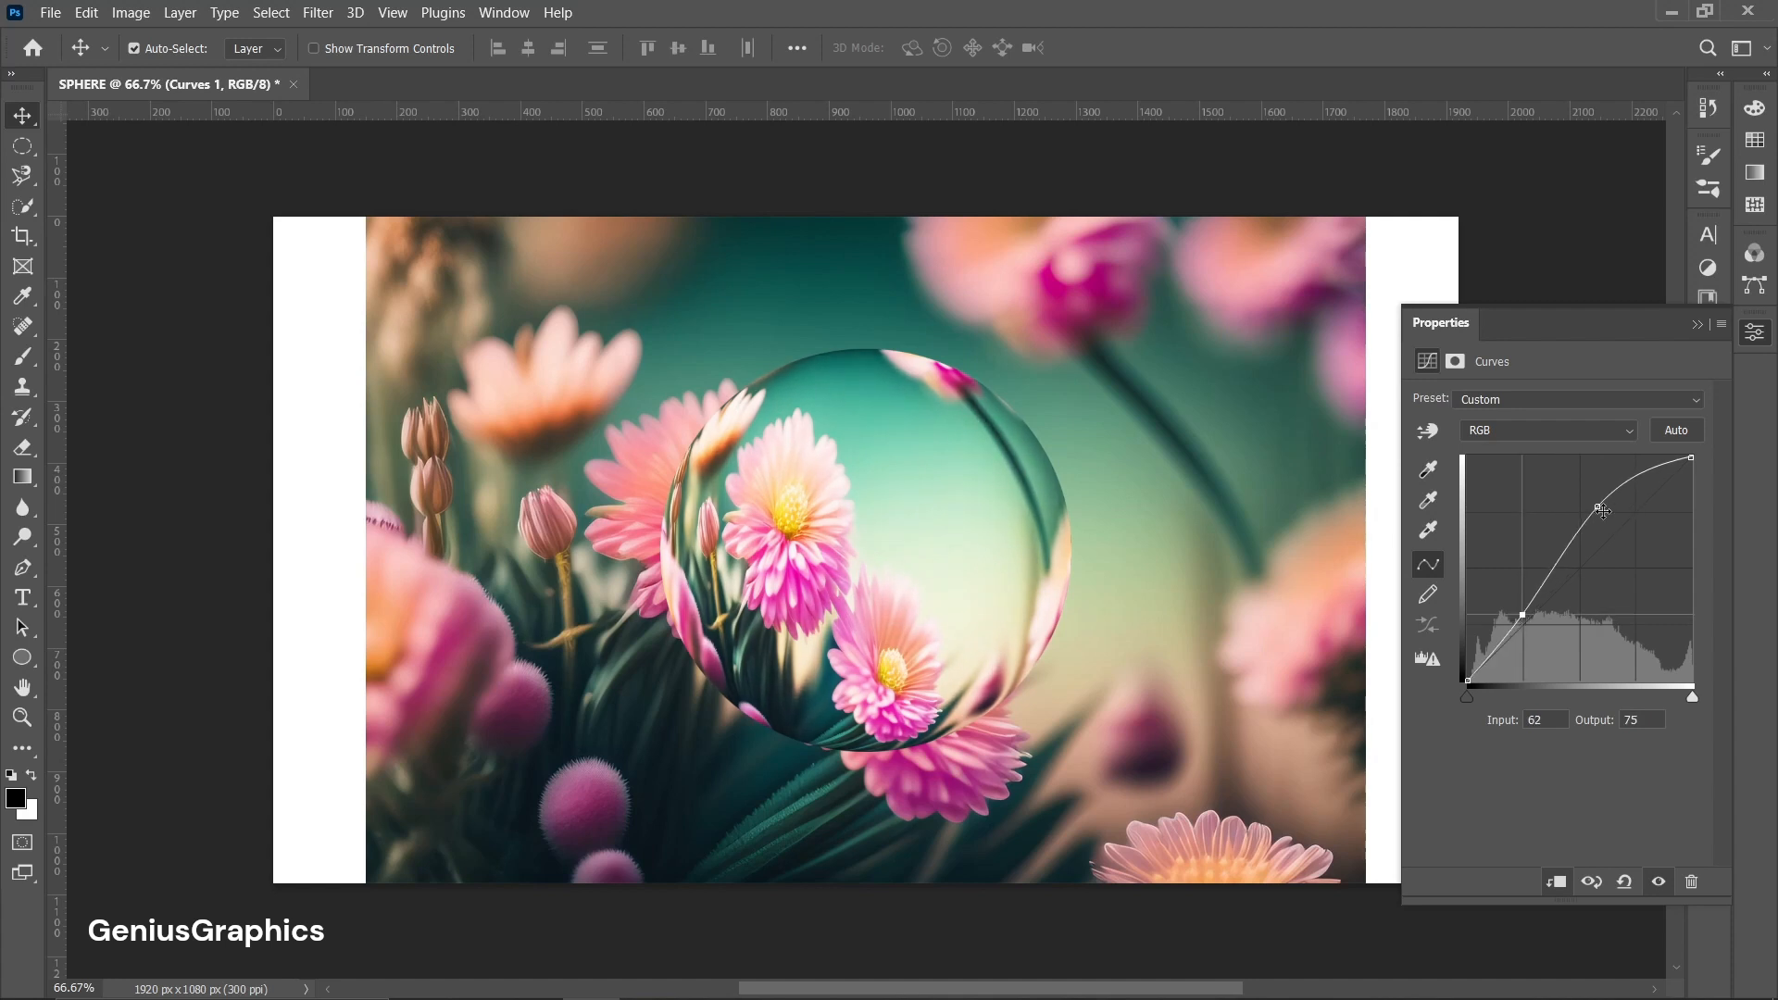
pyautogui.moveTo(1597, 507); pyautogui.dragTo(1600, 510)
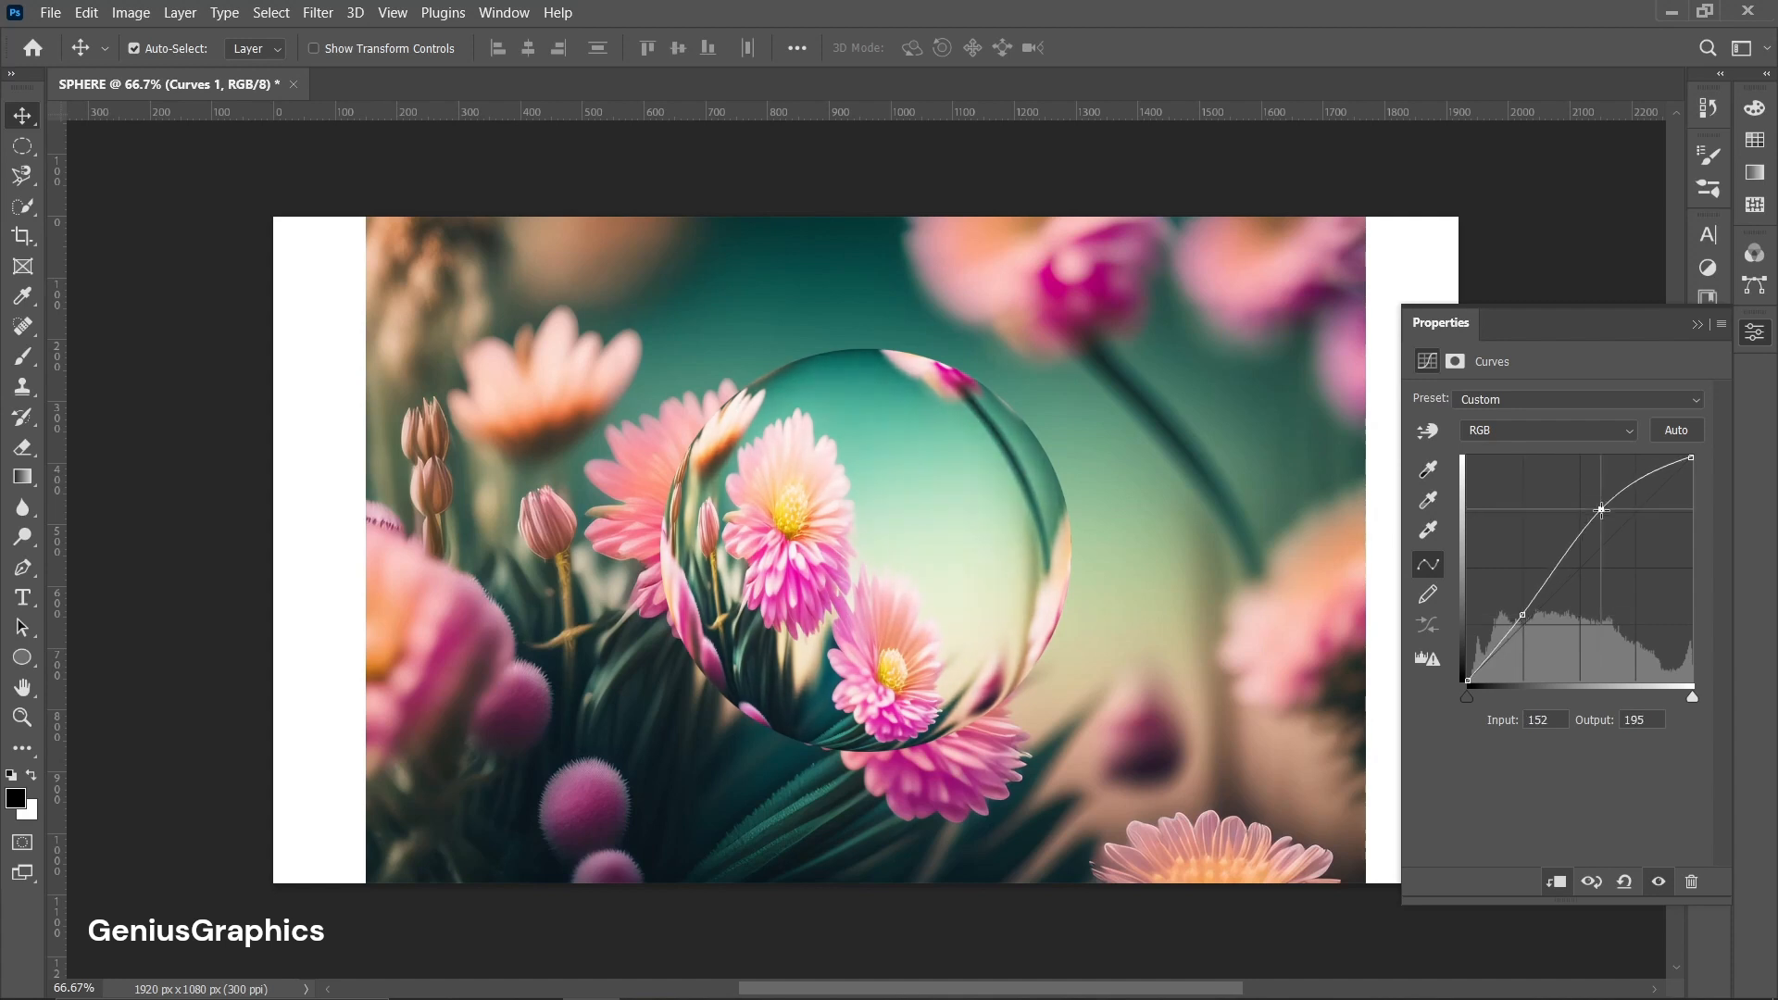
pyautogui.click(1696, 324)
# Duplicate the Color Fill 1 layer to the top of the stack and set its Fill to 0%.
pyautogui.click(1637, 574)
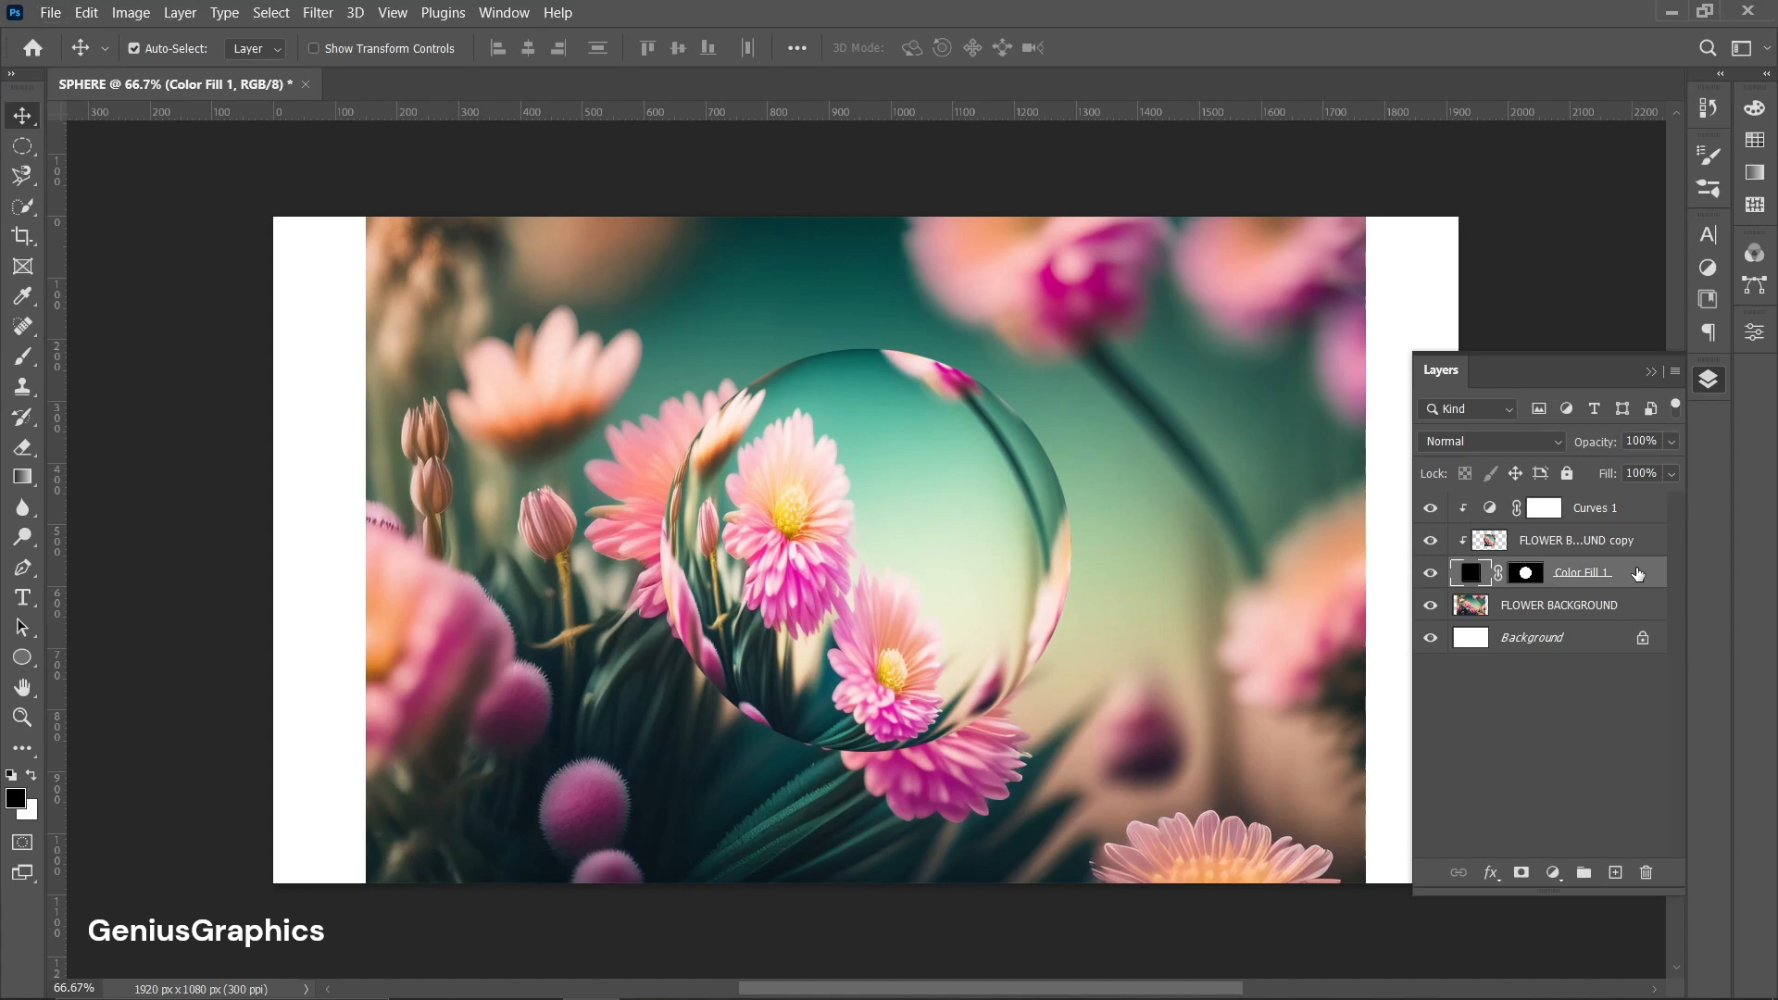
pyautogui.moveTo(1637, 574); pyautogui.dragTo(1632, 505)
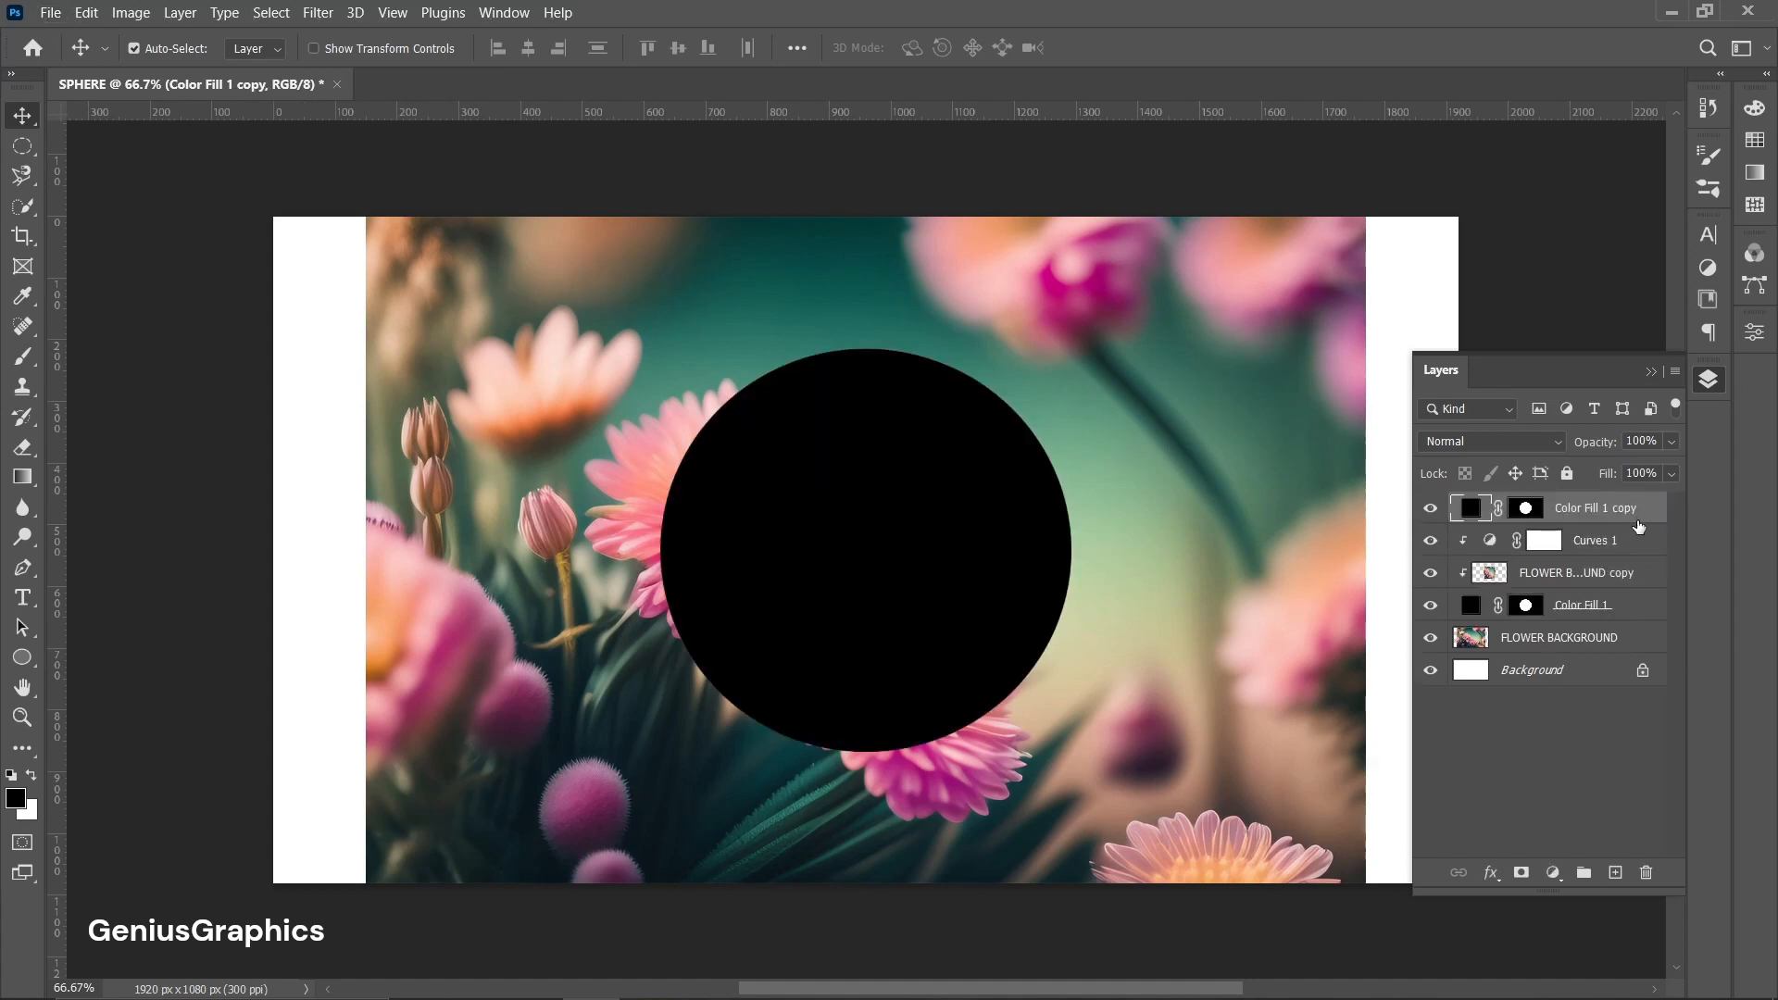
pyautogui.click(1671, 473)
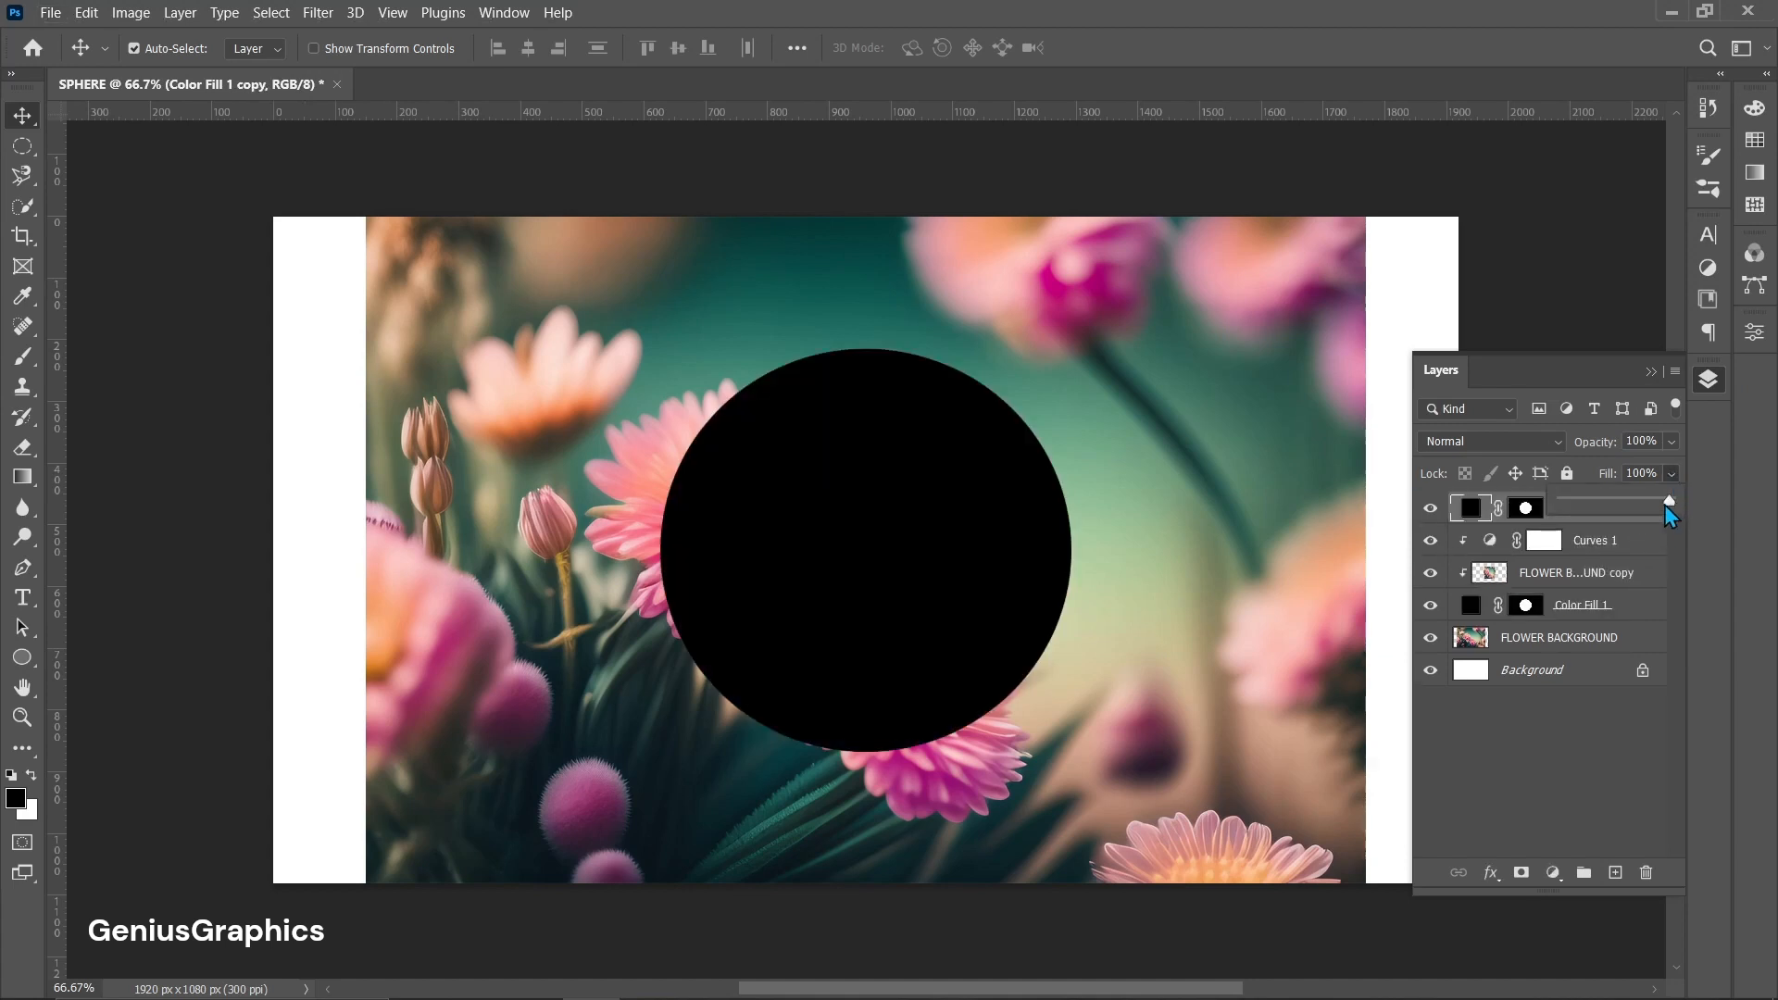
pyautogui.moveTo(1668, 503); pyautogui.dragTo(1560, 504)
pyautogui.click(1670, 474)
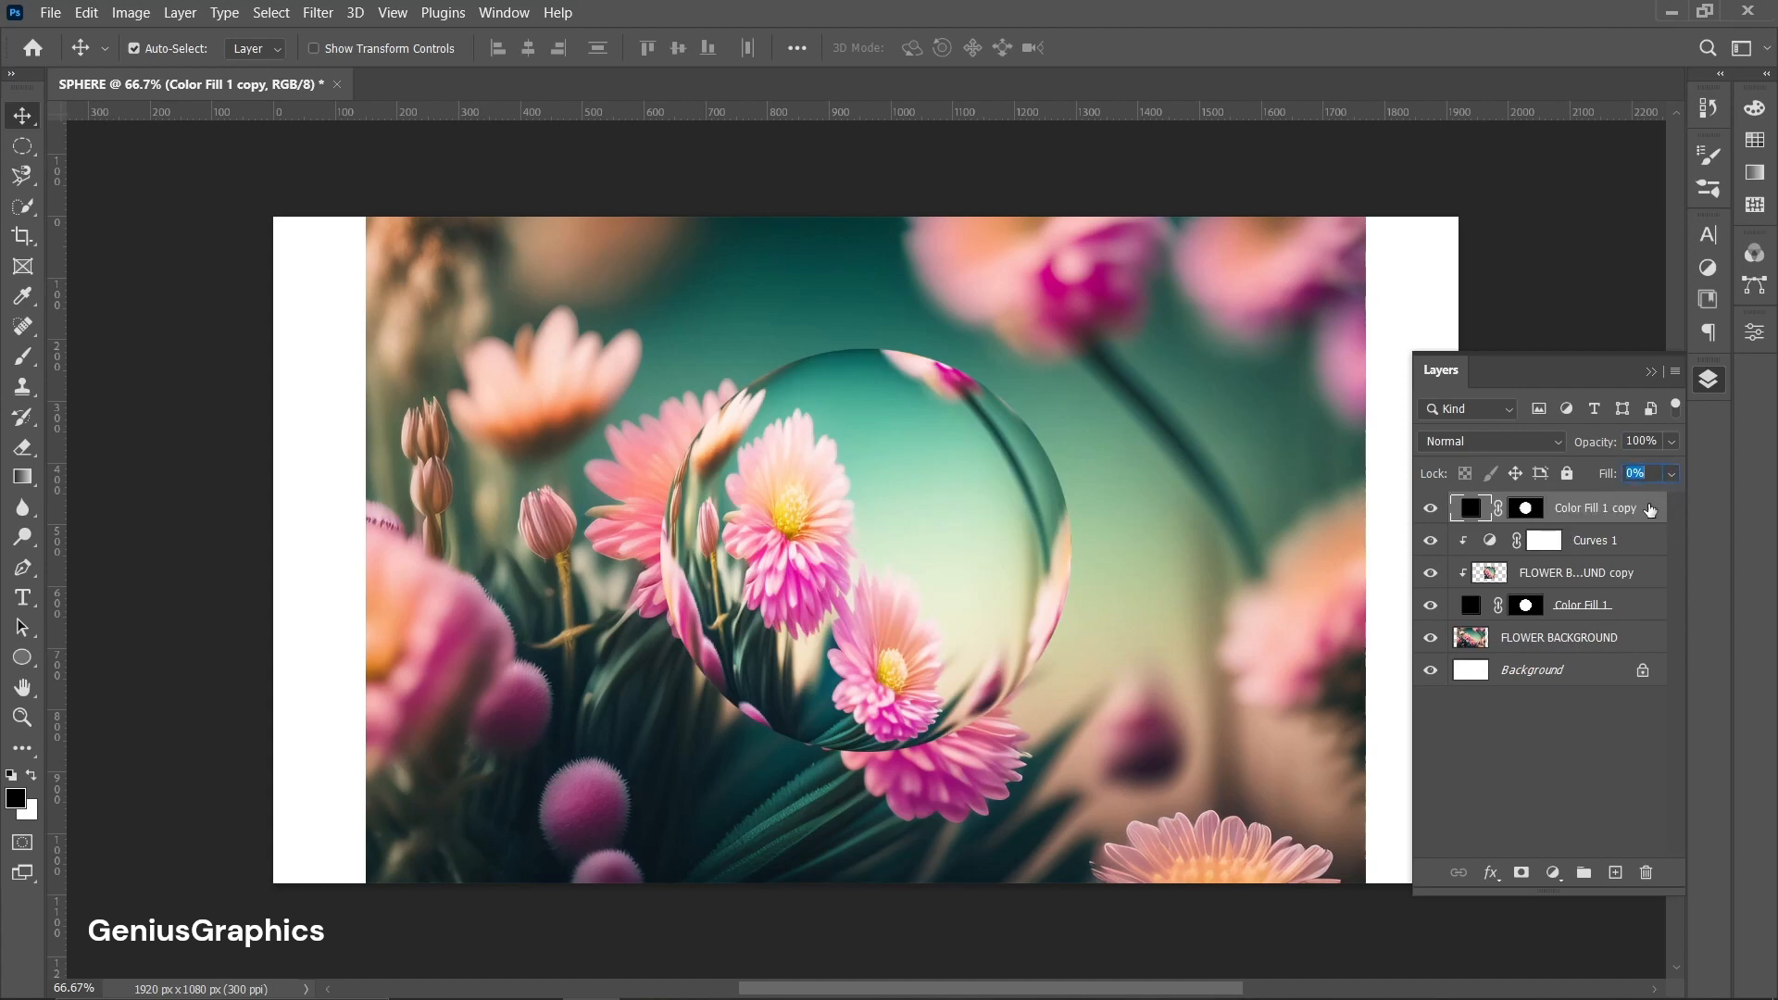
# Add a white Inner Glow style in Screen mode, 67% opacity and 2% choke to the circle copy.
pyautogui.doubleClick(1650, 509)
pyautogui.moveTo(313, 442); pyautogui.dragTo(347, 308)
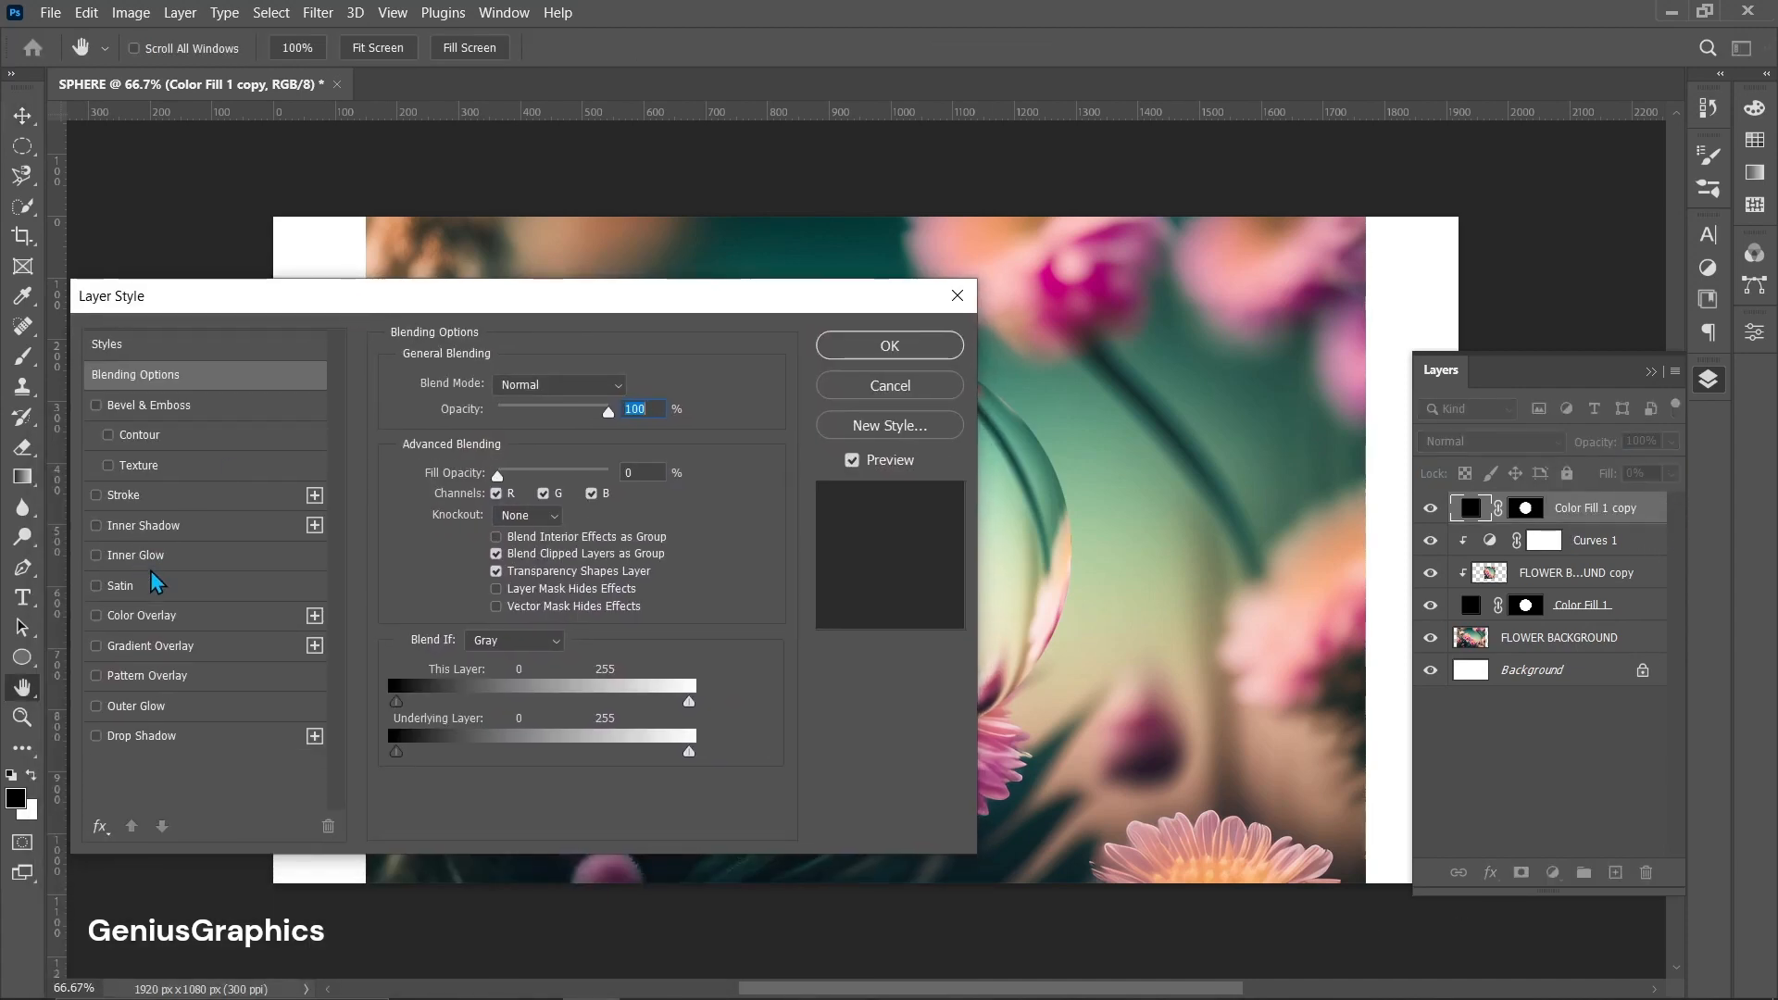
pyautogui.click(119, 556)
pyautogui.moveTo(598, 306); pyautogui.dragTo(571, 376)
pyautogui.click(497, 710)
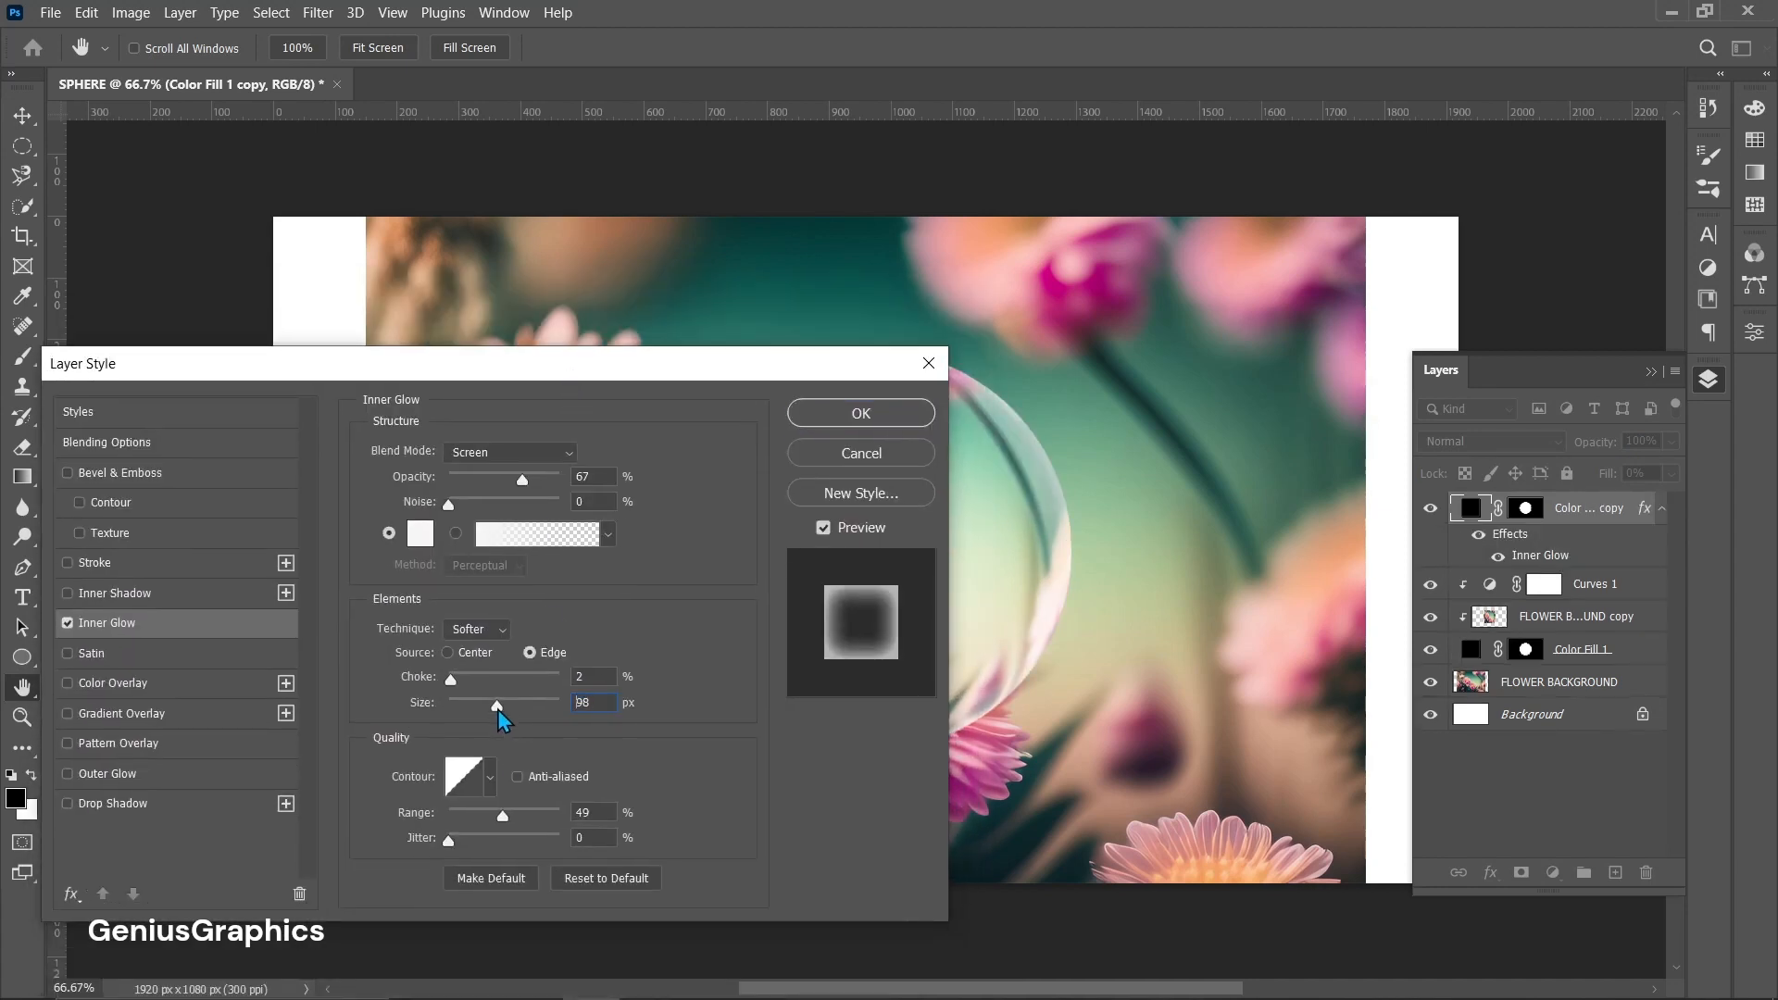
pyautogui.press('Up')
pyautogui.press('Up')
pyautogui.press('Up')
pyautogui.click(846, 410)
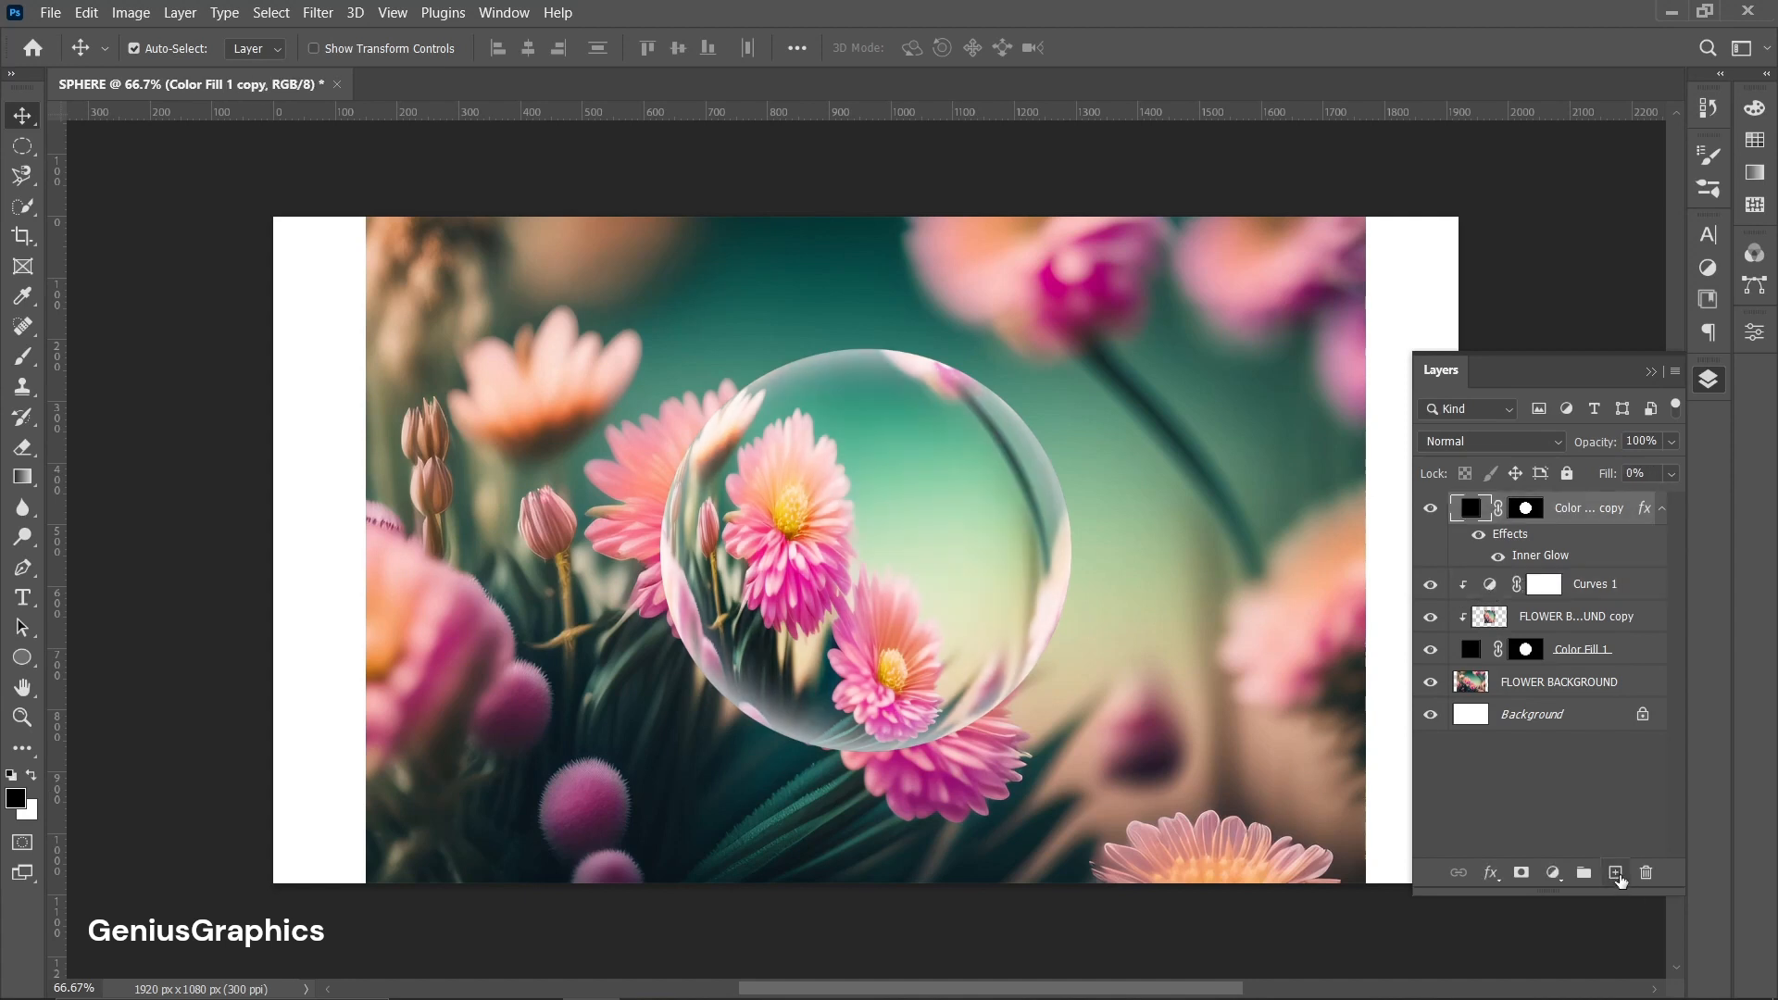
# Create a new layer clipped to the circle copy and select the Brush tool.
pyautogui.click(1616, 874)
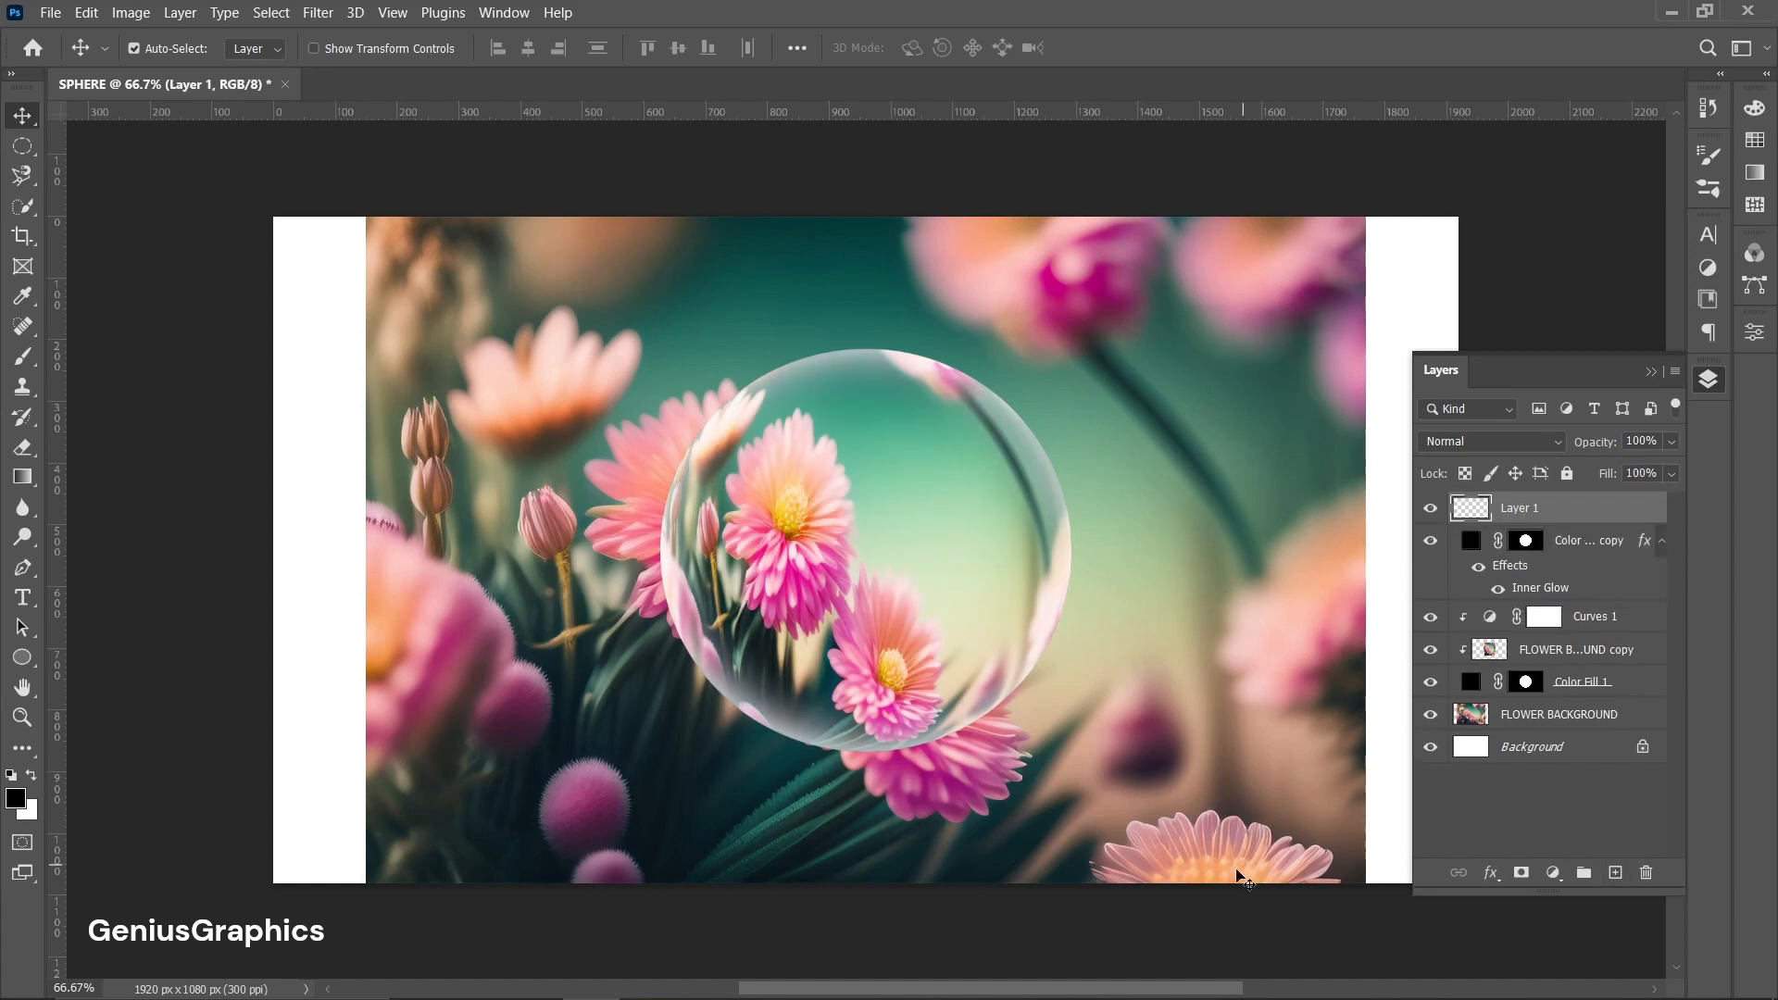
pyautogui.click(23, 357)
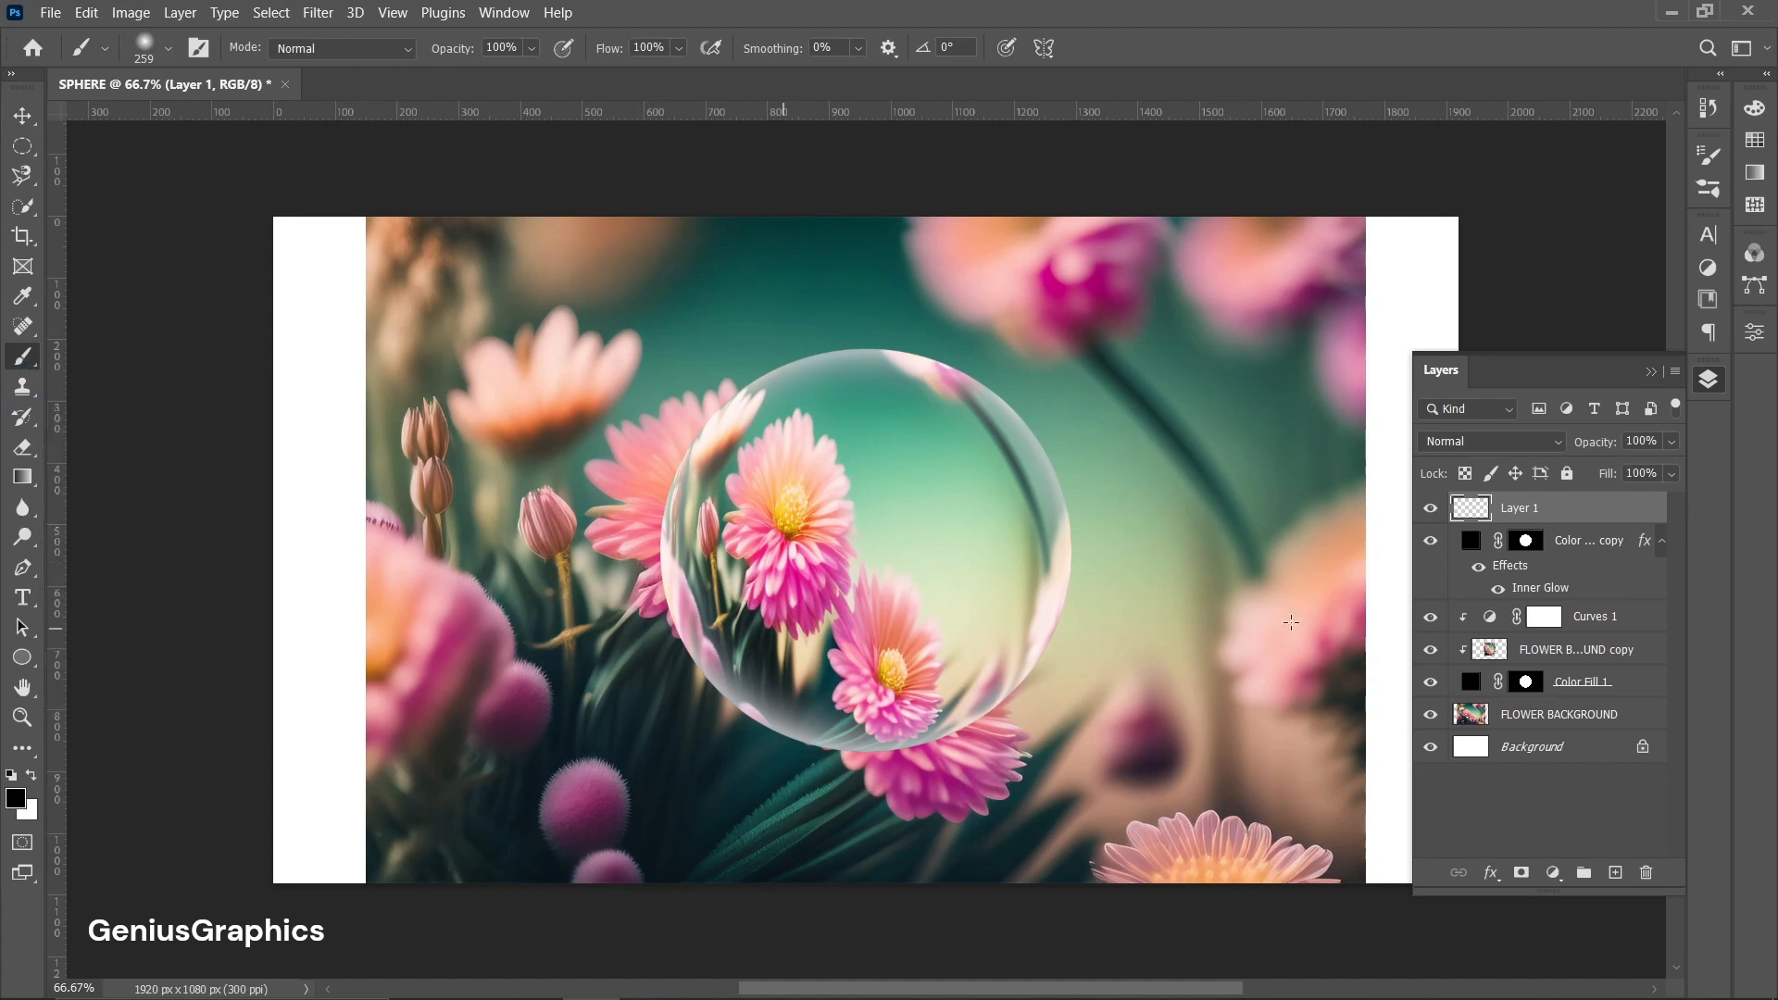
pyautogui.keyDown('alt'); pyautogui.click(1594, 524); pyautogui.keyUp('alt')
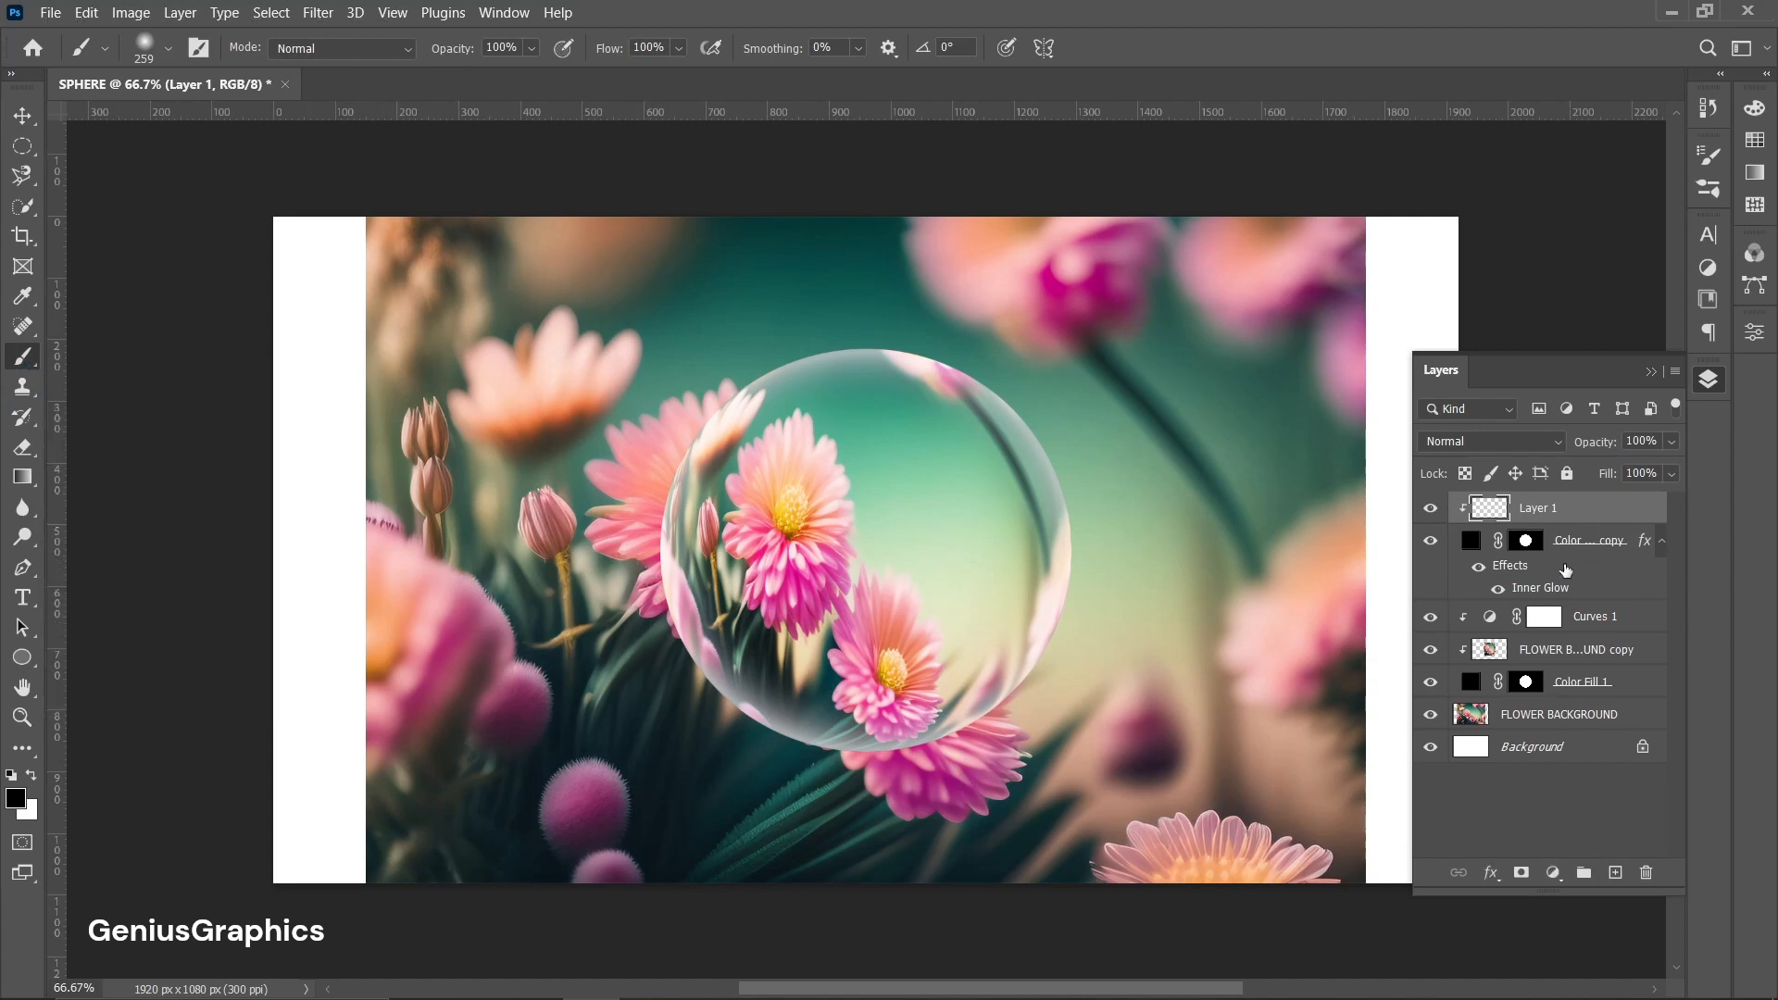
# Collapse the circle copy's effects and paint a white stroke over the sphere's upper right and a black stroke over its lower left on Layer 1.
pyautogui.moveTo(1613, 595); pyautogui.dragTo(1600, 598)
pyautogui.keyDown('alt'); pyautogui.click(1601, 598); pyautogui.keyUp('alt')
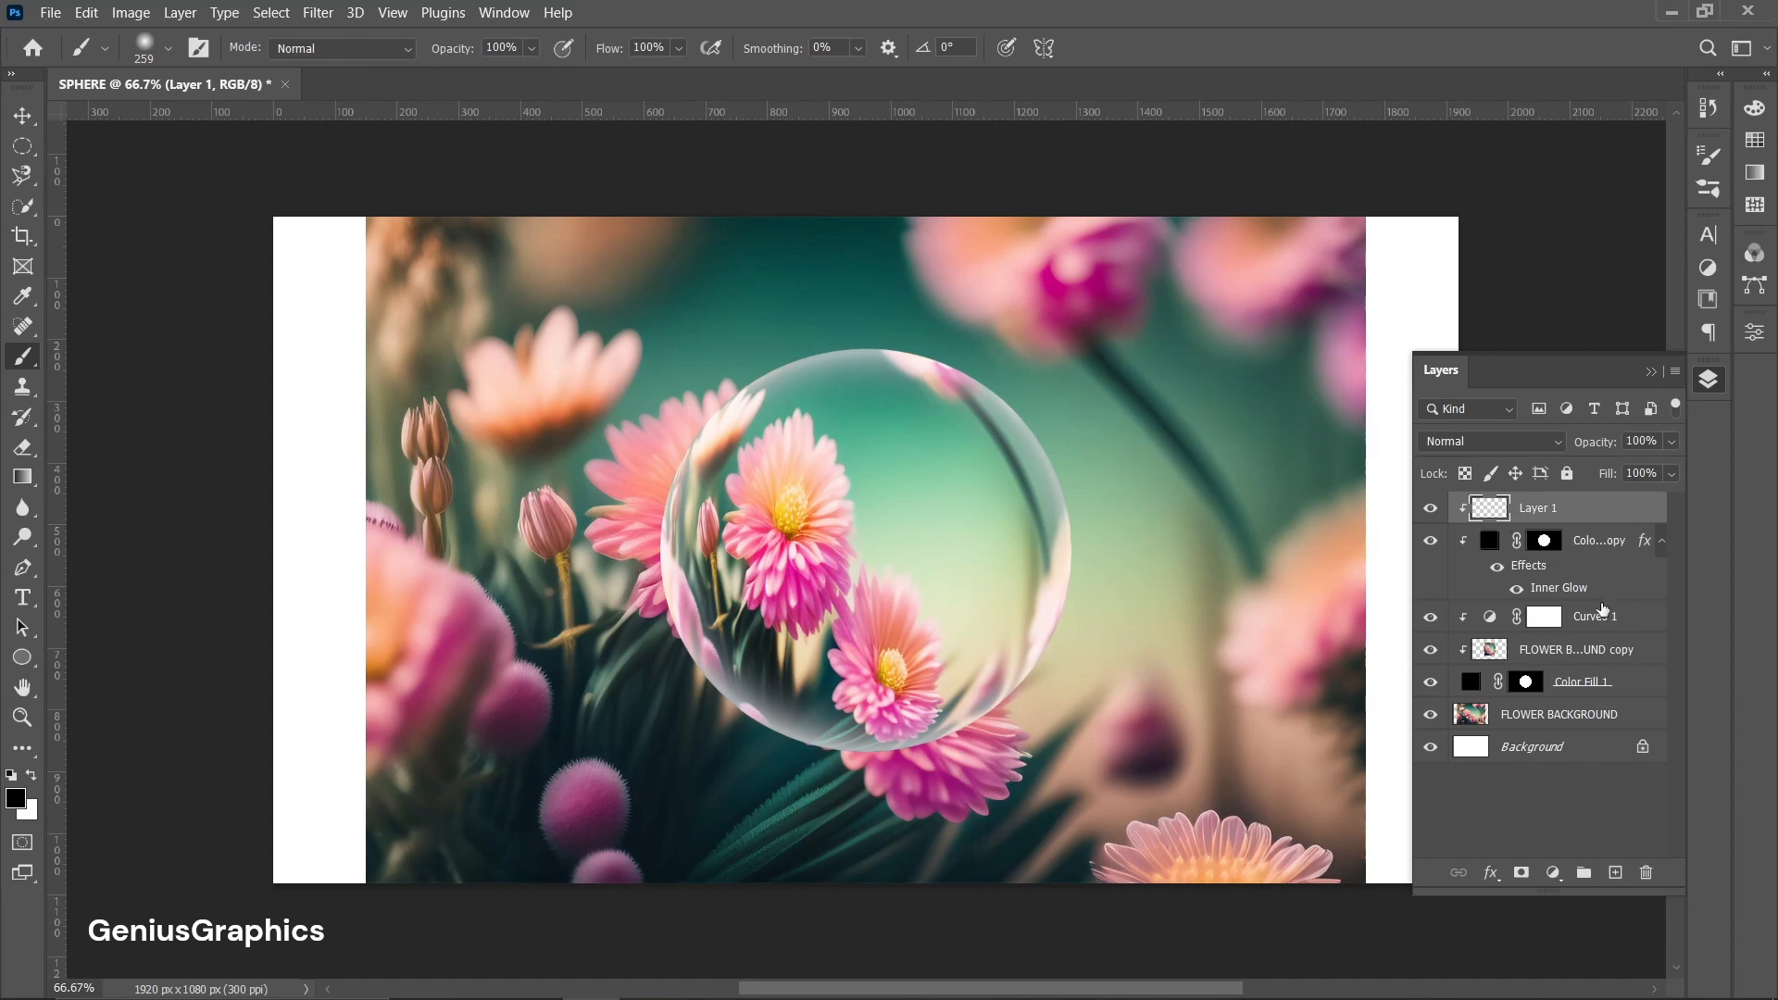
pyautogui.click(1656, 542)
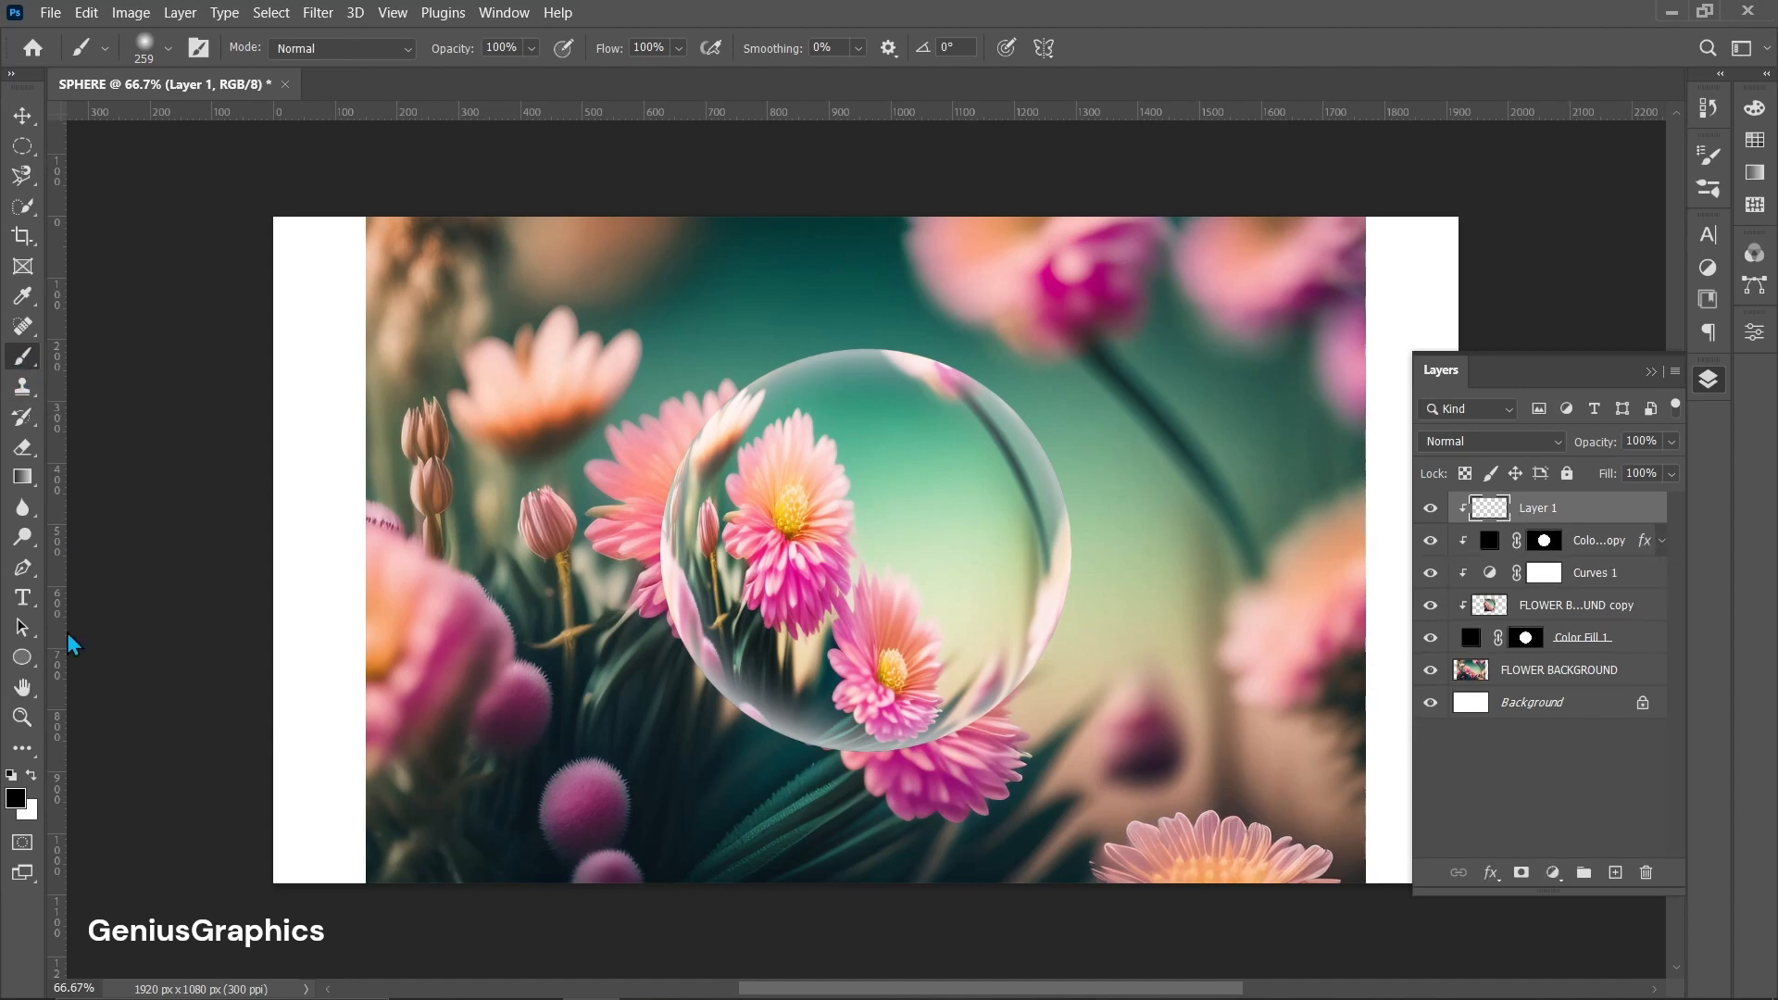
pyautogui.click(31, 775)
pyautogui.moveTo(837, 338)
pyautogui.mouseDown()
pyautogui.moveTo(894, 340)
pyautogui.moveTo(1023, 401)
pyautogui.moveTo(1041, 555)
pyautogui.mouseUp()
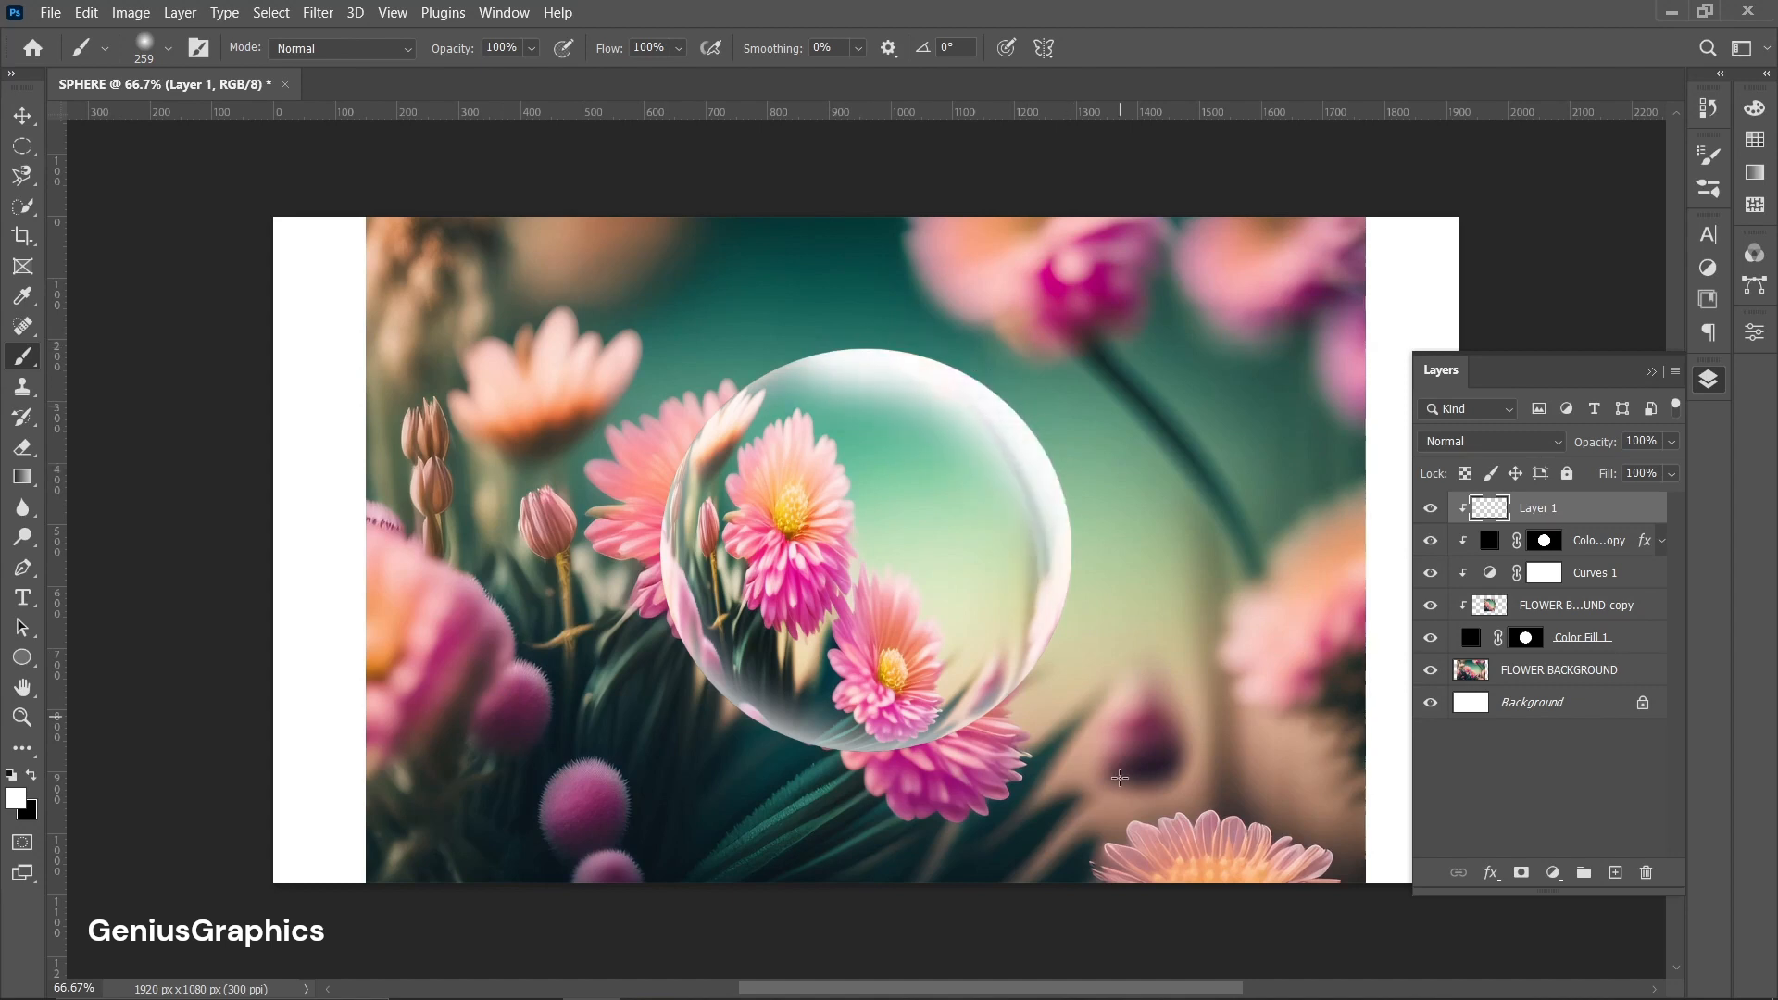
pyautogui.click(32, 777)
pyautogui.moveTo(650, 557)
pyautogui.mouseDown()
pyautogui.moveTo(744, 728)
pyautogui.moveTo(916, 758)
pyautogui.mouseUp()
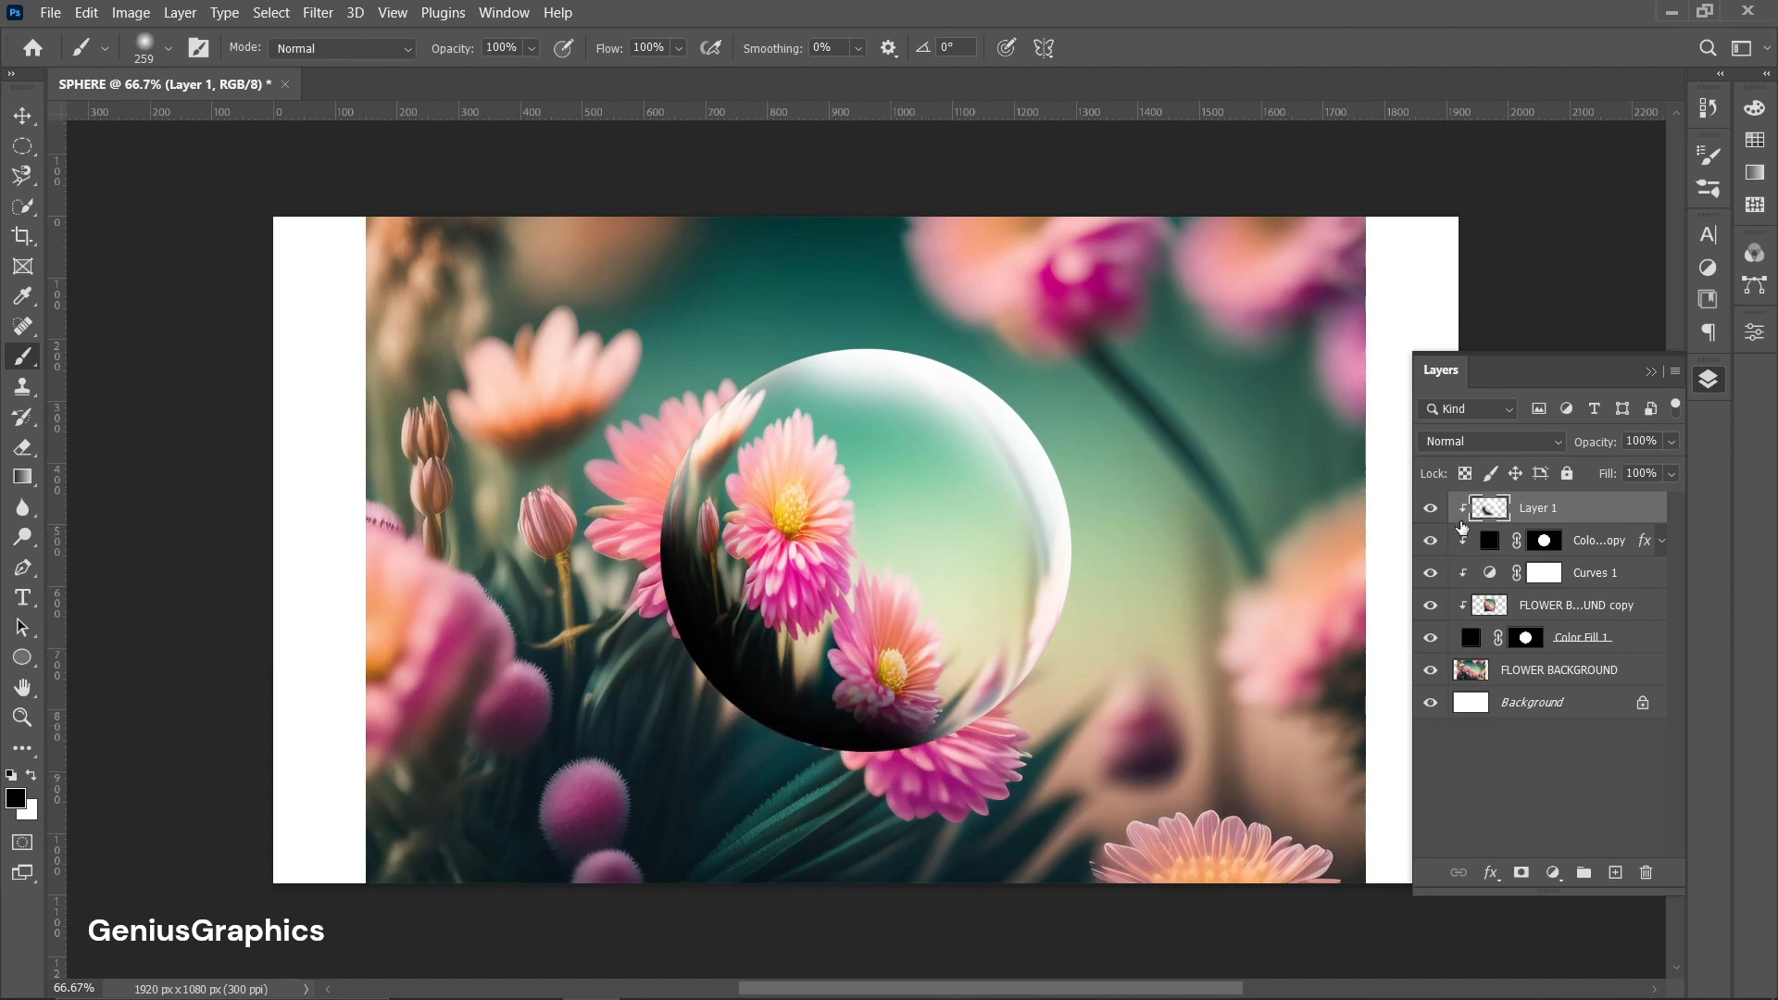
# Set Layer 1's blend mode to Overlay and add a layer mask to it.
pyautogui.click(1560, 444)
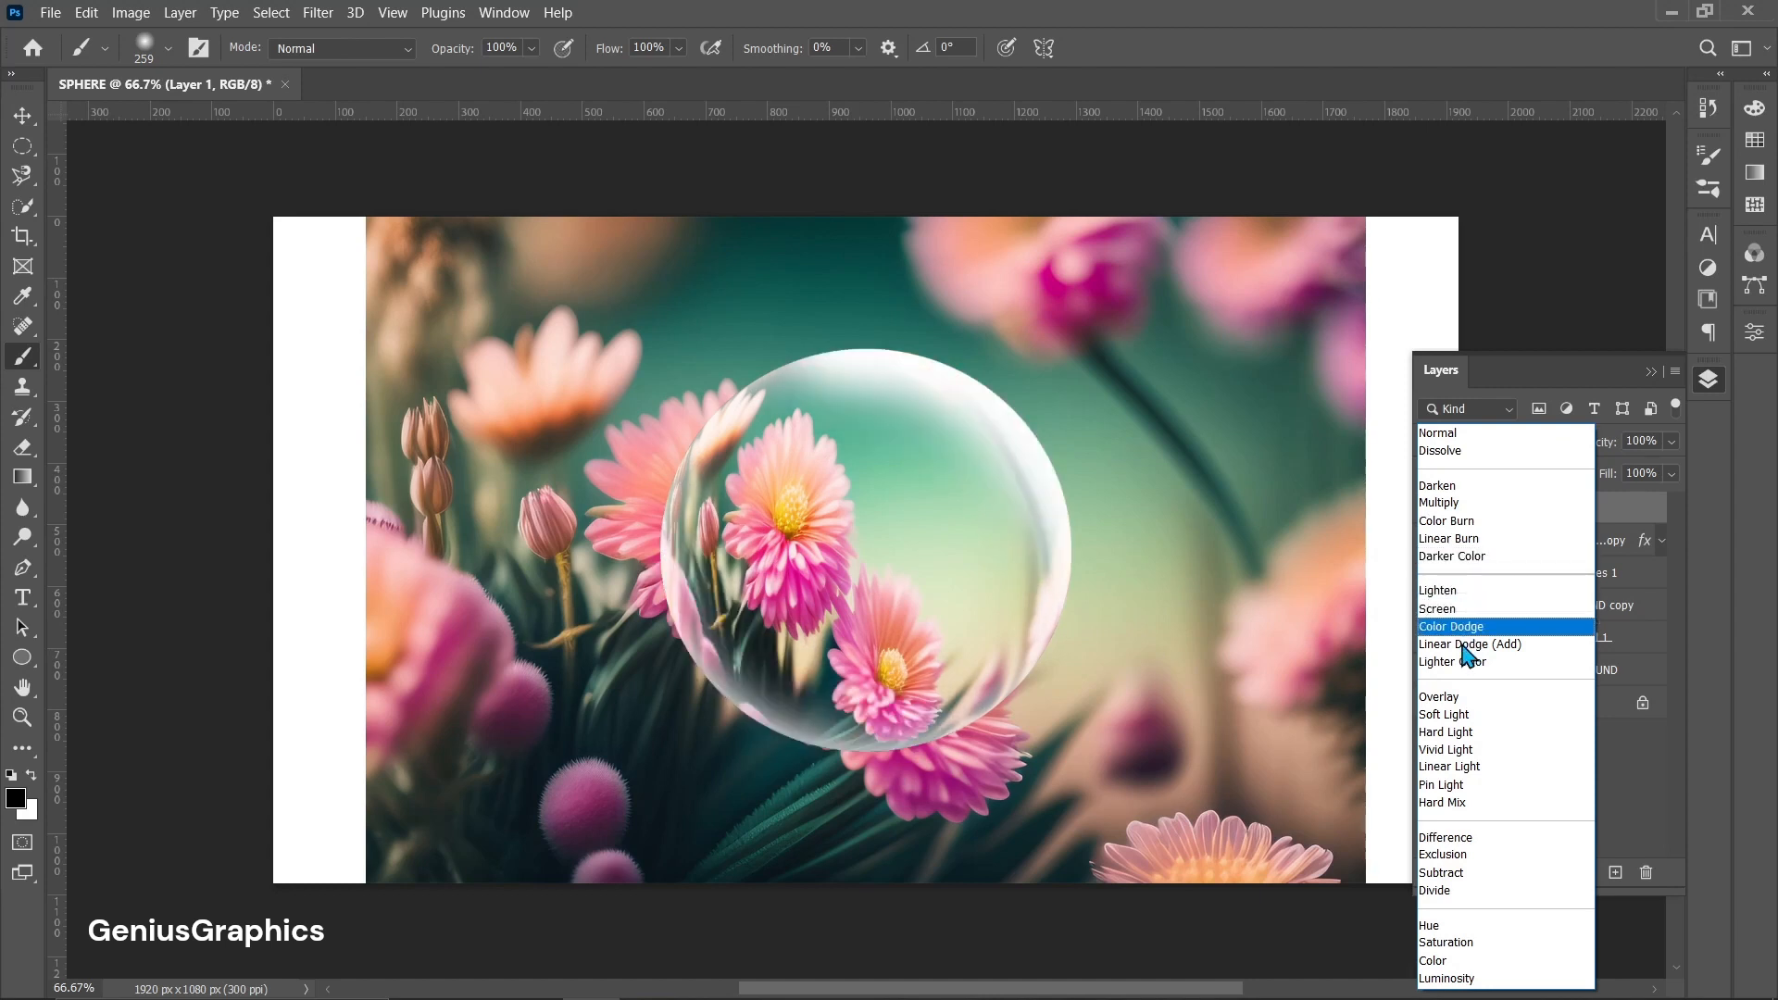
pyautogui.click(1472, 701)
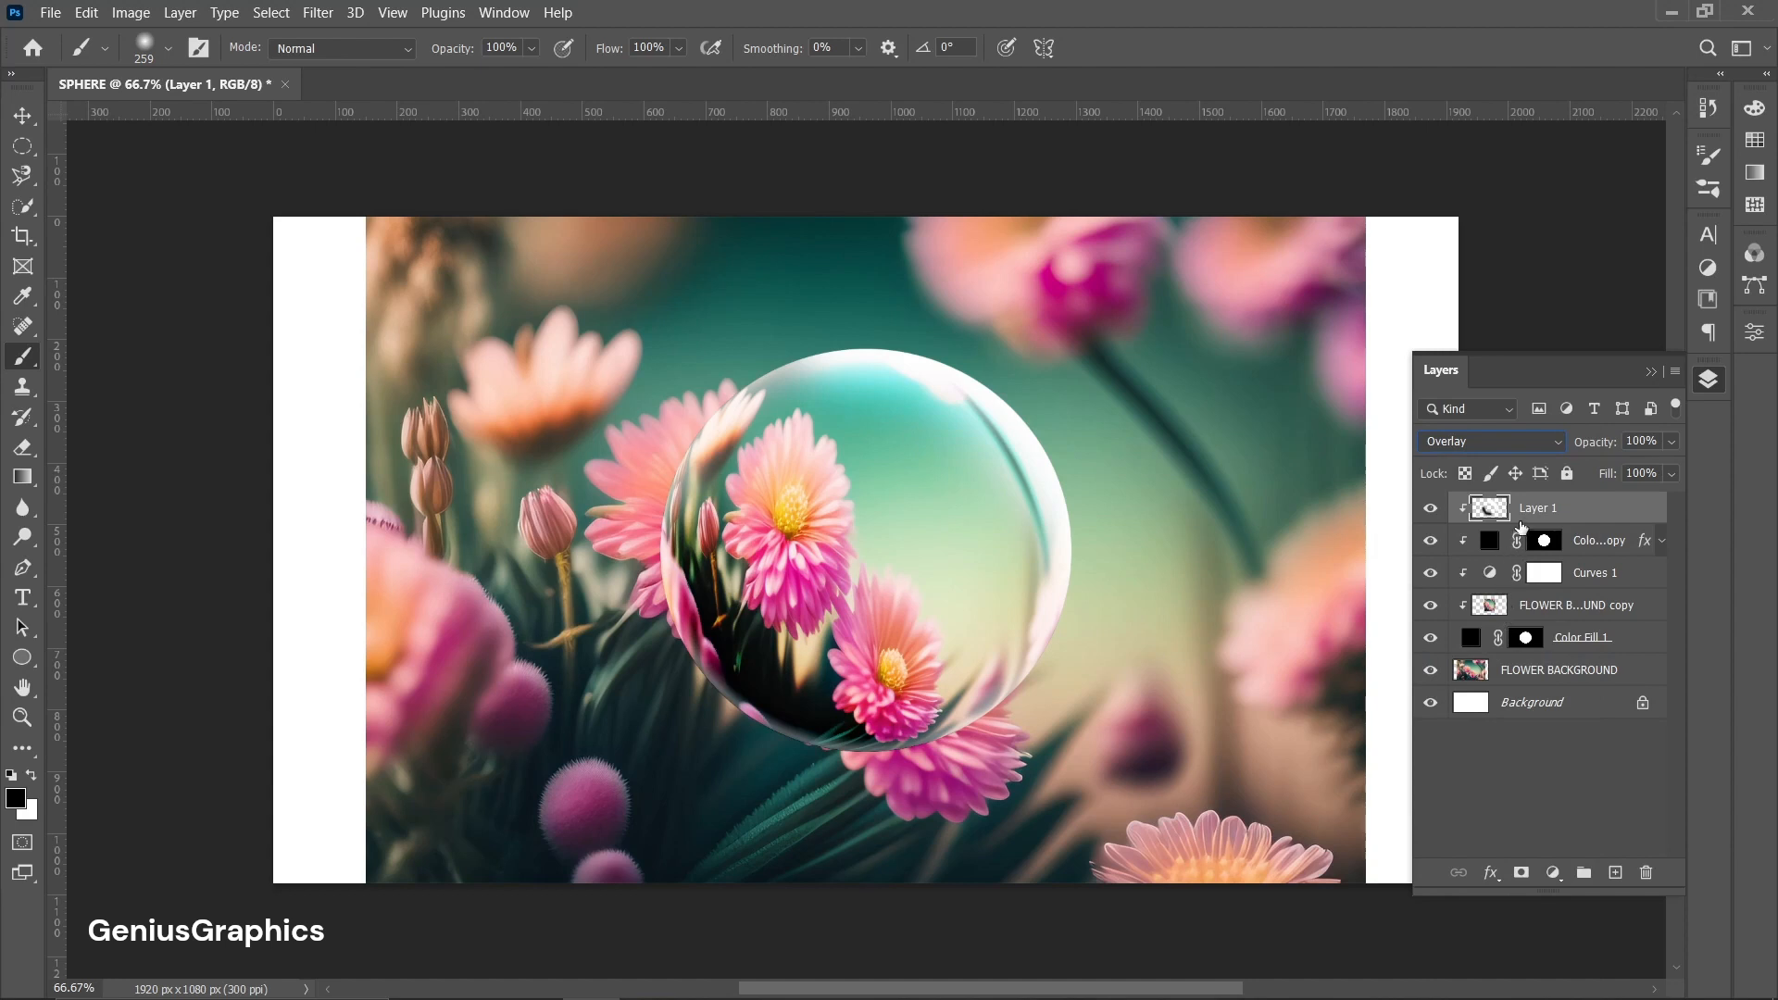
pyautogui.click(1521, 872)
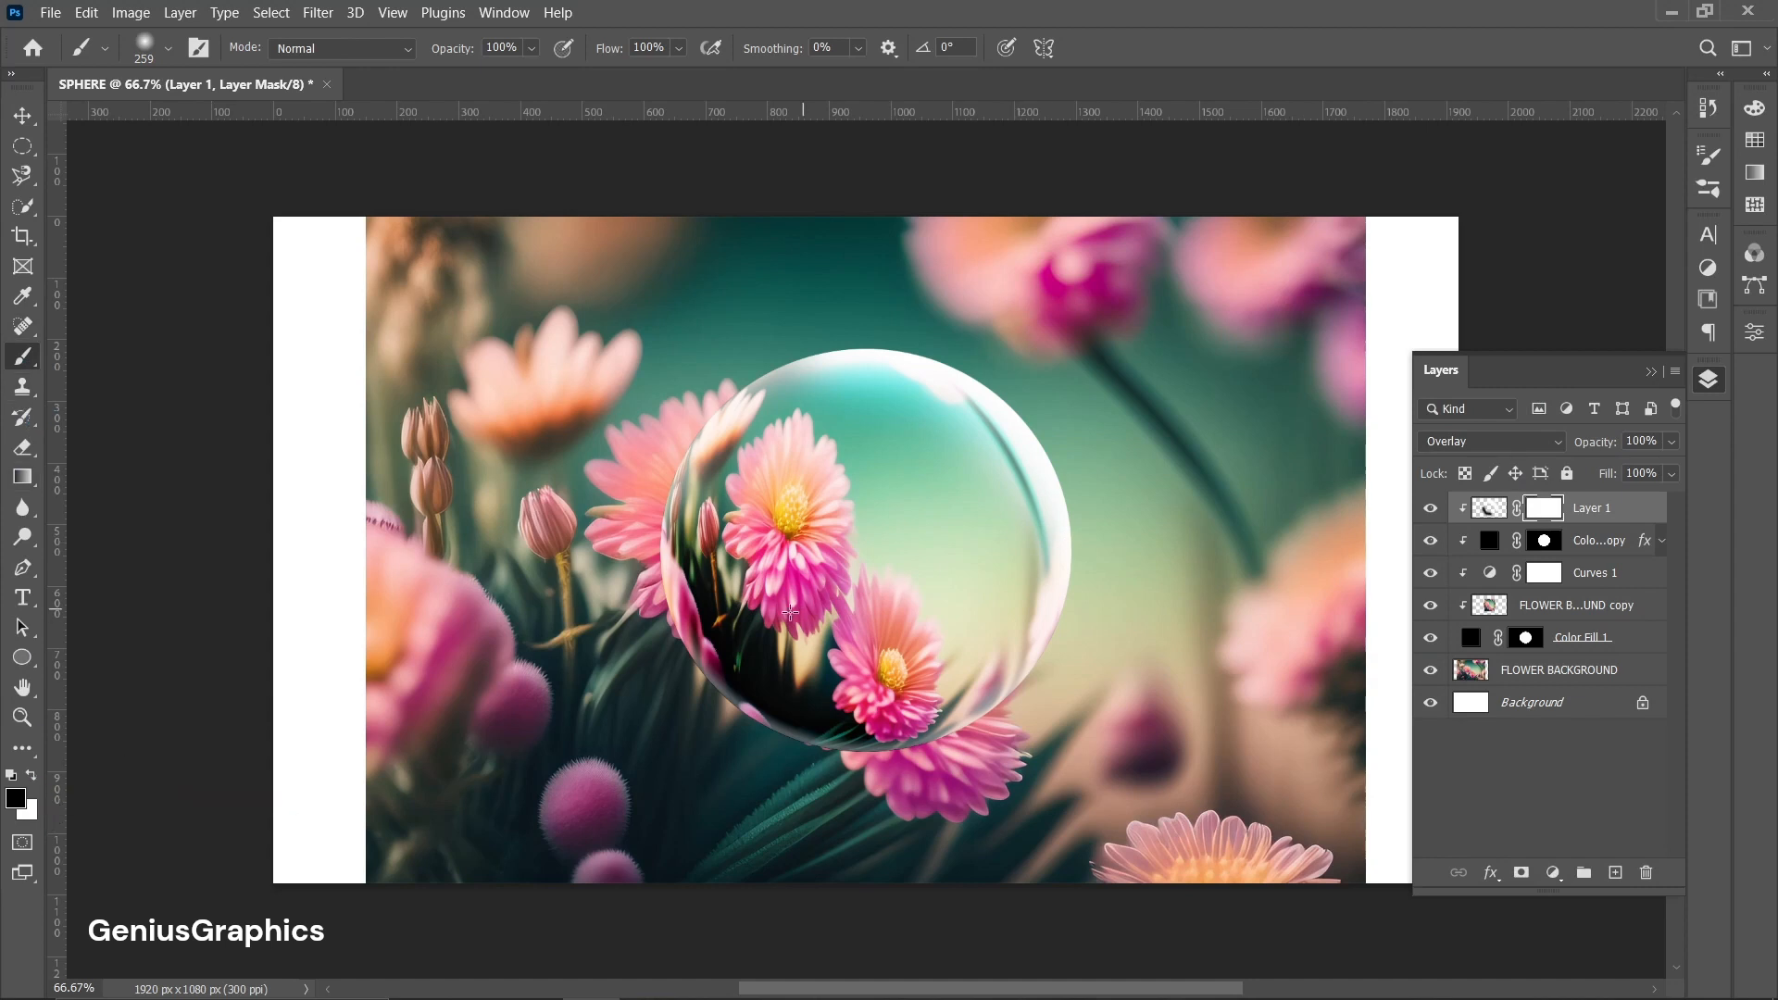
# Paint black on Layer 1's mask to hide the strokes over the centre of the sphere.
pyautogui.moveTo(790, 612); pyautogui.dragTo(859, 639)
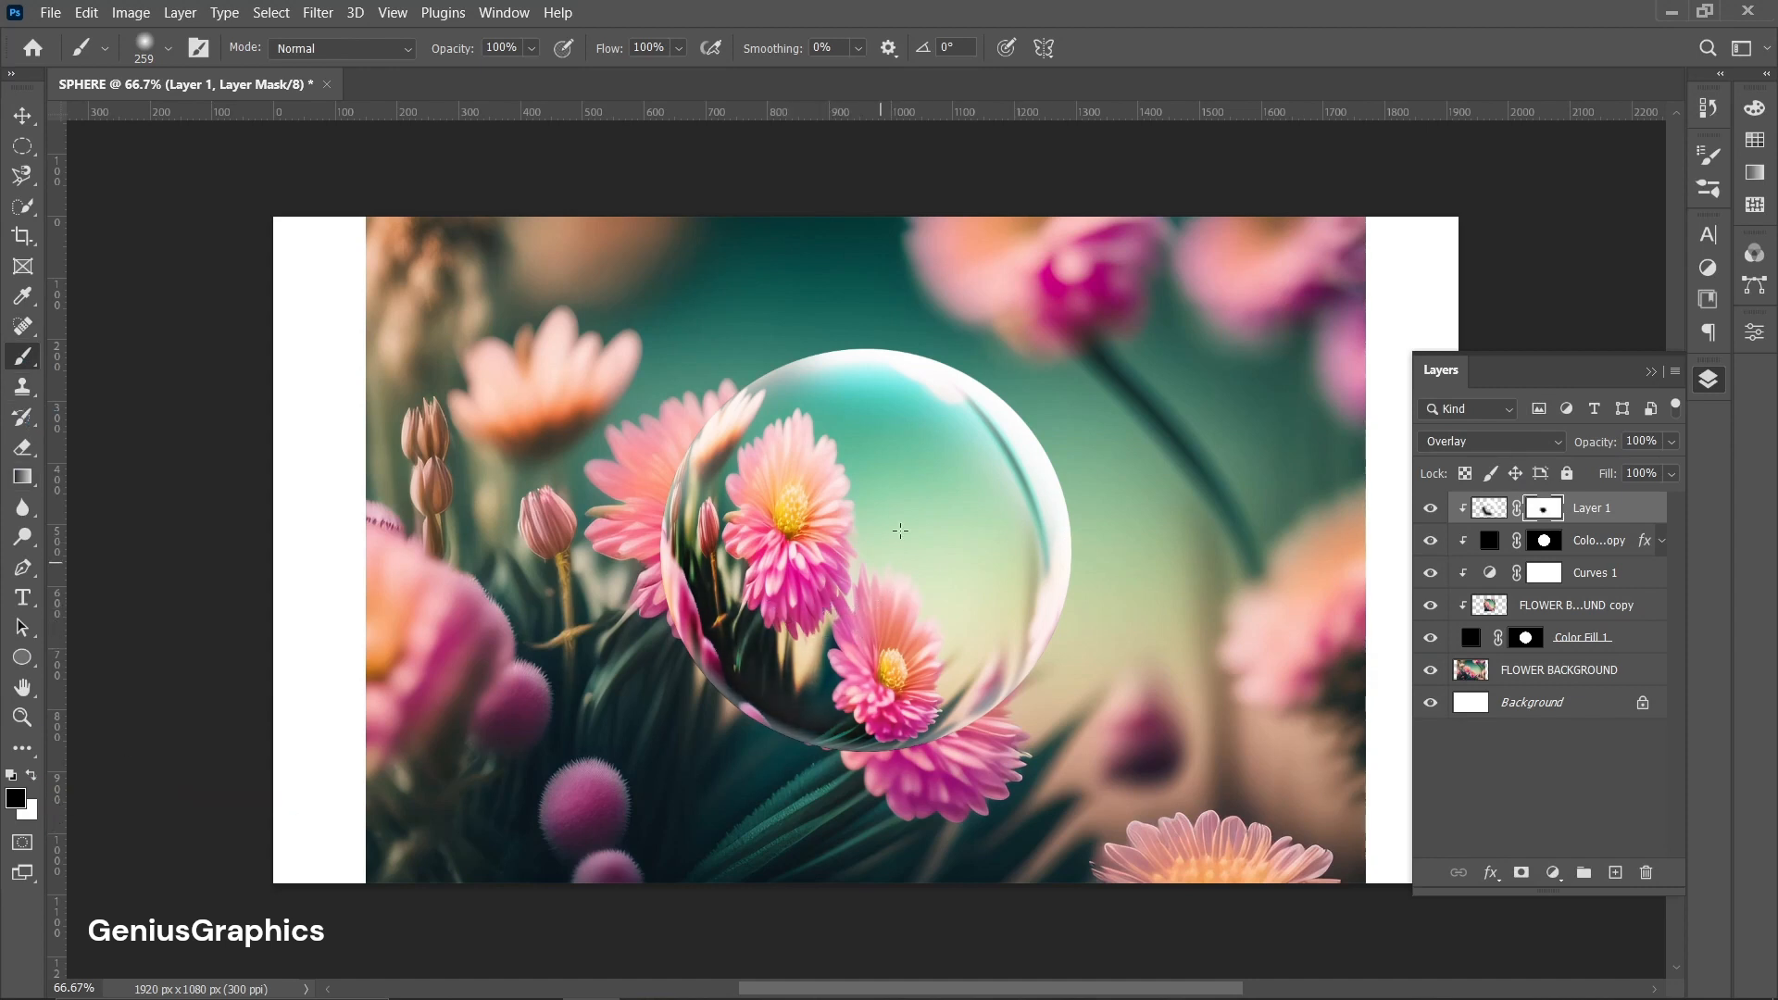
pyautogui.click(31, 774)
pyautogui.click(32, 775)
pyautogui.moveTo(862, 436)
pyautogui.mouseDown()
pyautogui.moveTo(959, 500)
pyautogui.moveTo(880, 597)
pyautogui.mouseUp()
pyautogui.moveTo(822, 480); pyautogui.dragTo(806, 445)
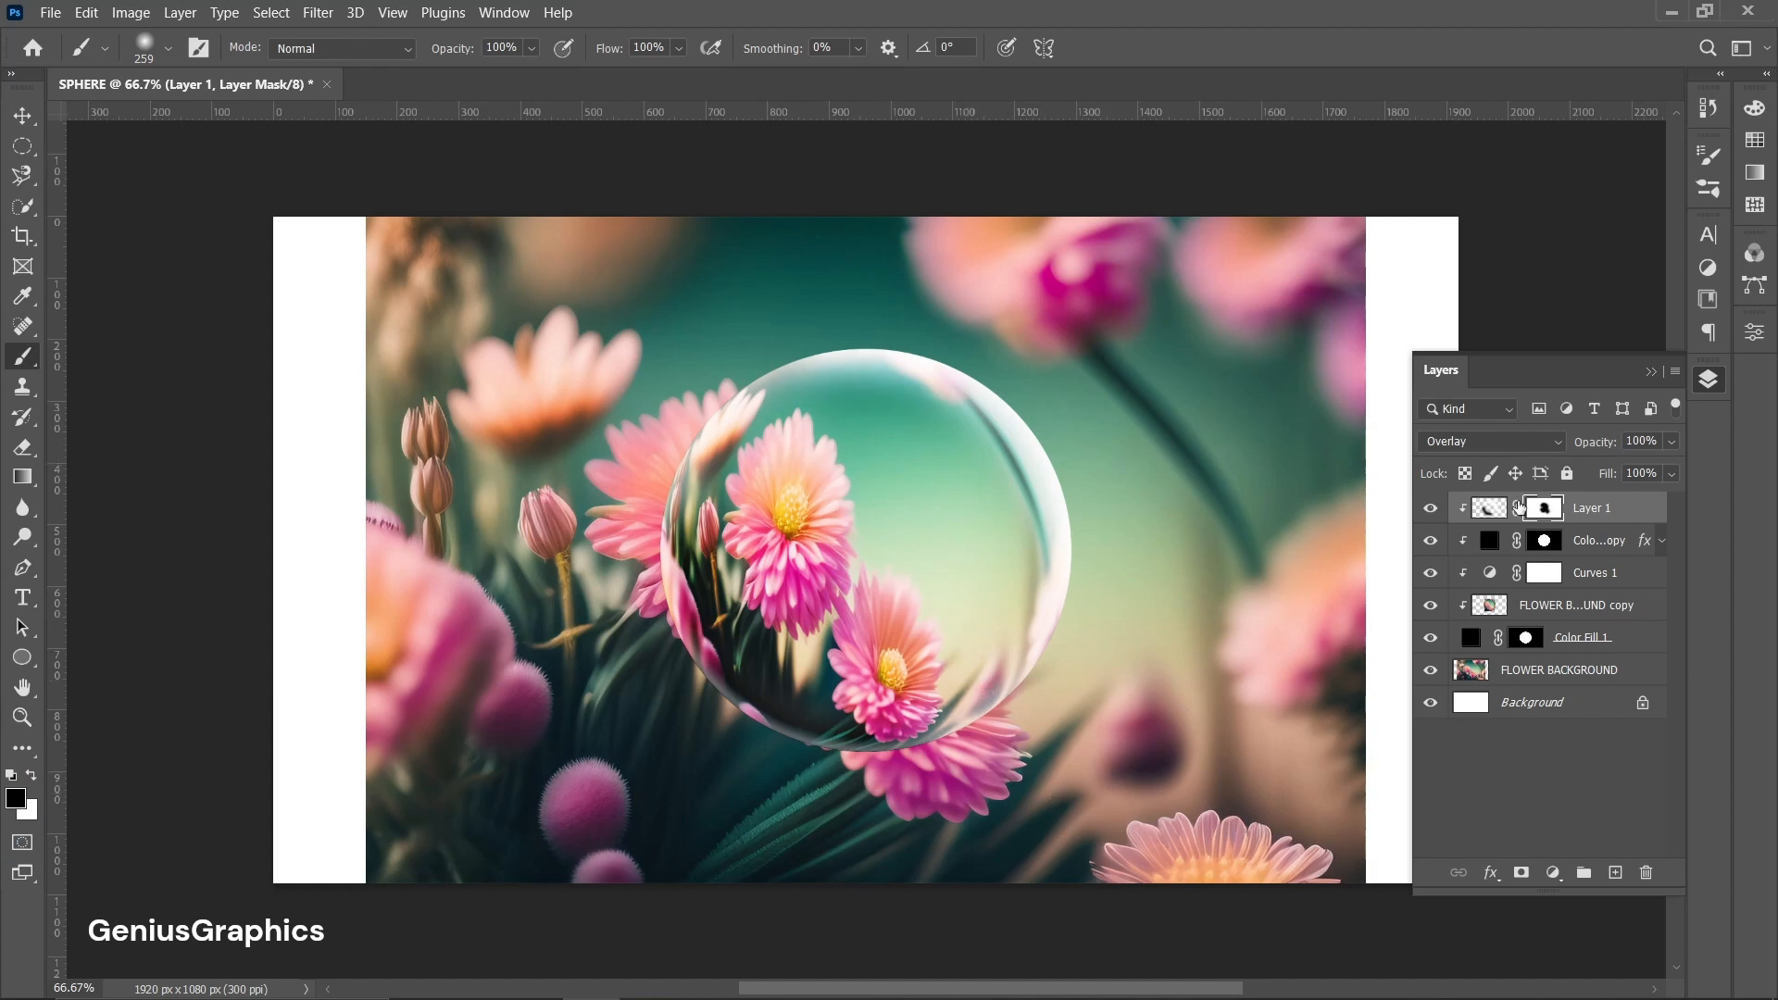
pyautogui.click(1491, 509)
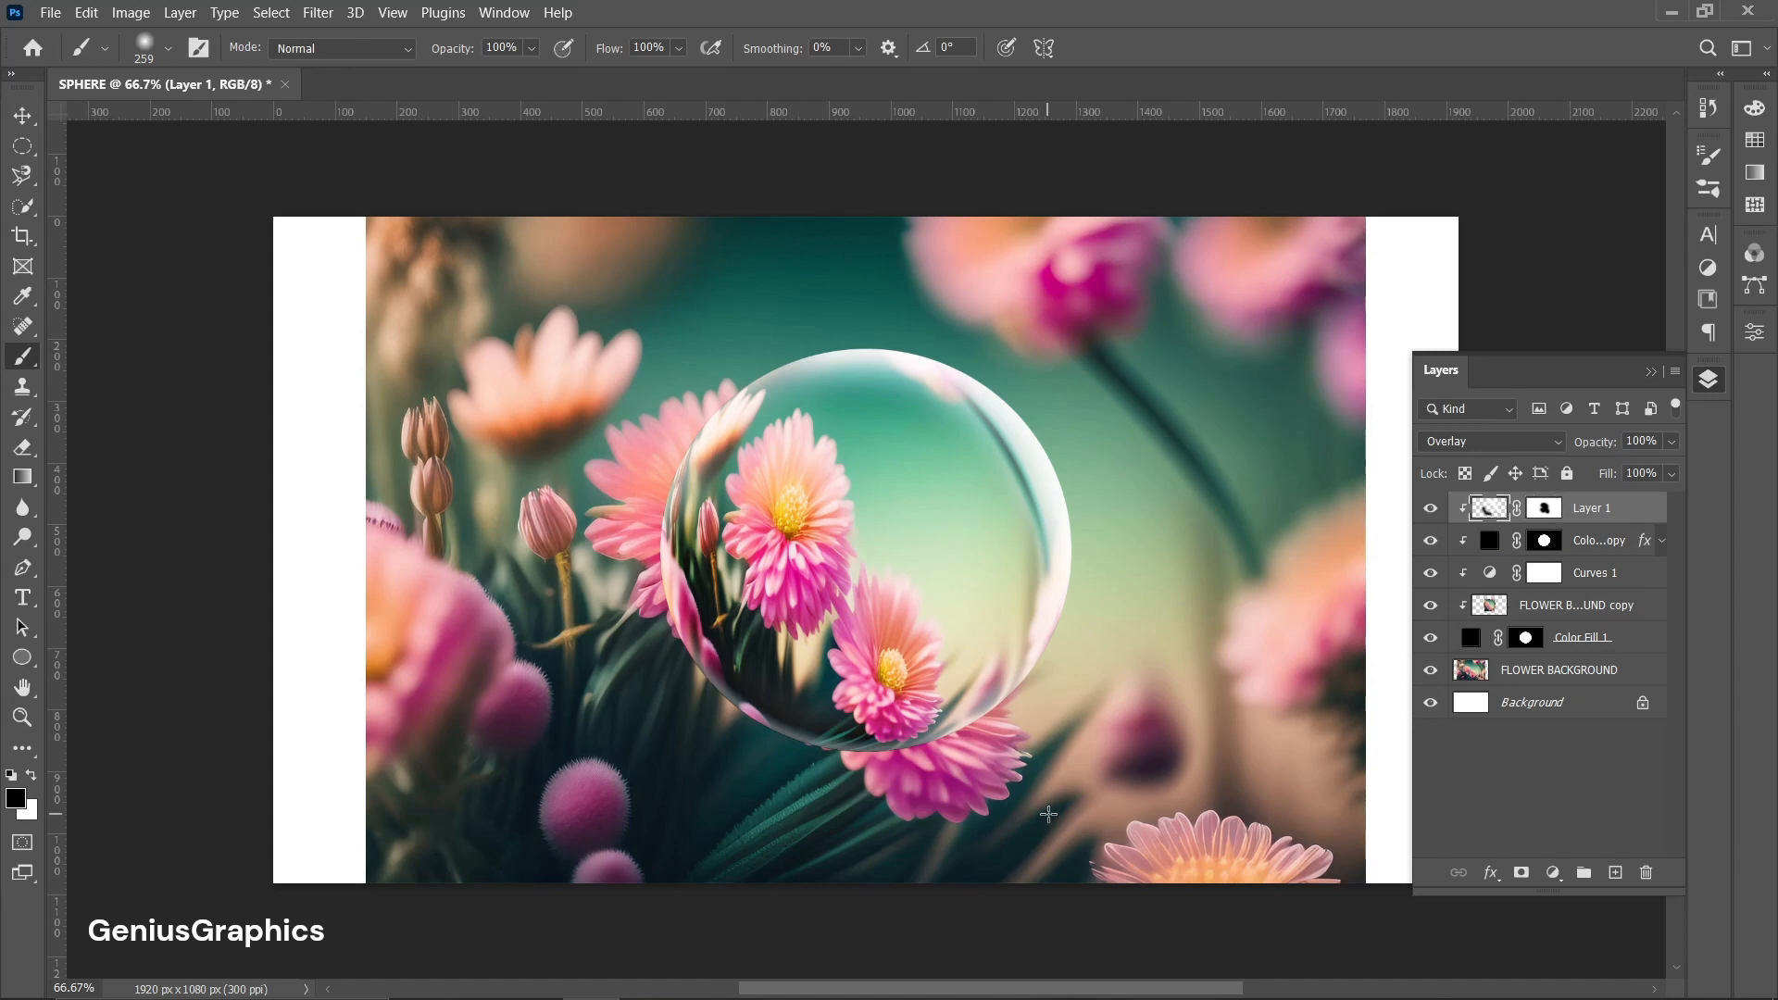
# Select the FLOWER BACKGROUND layer and scale it up to about 118.5% with Free Transform.
pyautogui.click(1635, 638)
pyautogui.click(1596, 672)
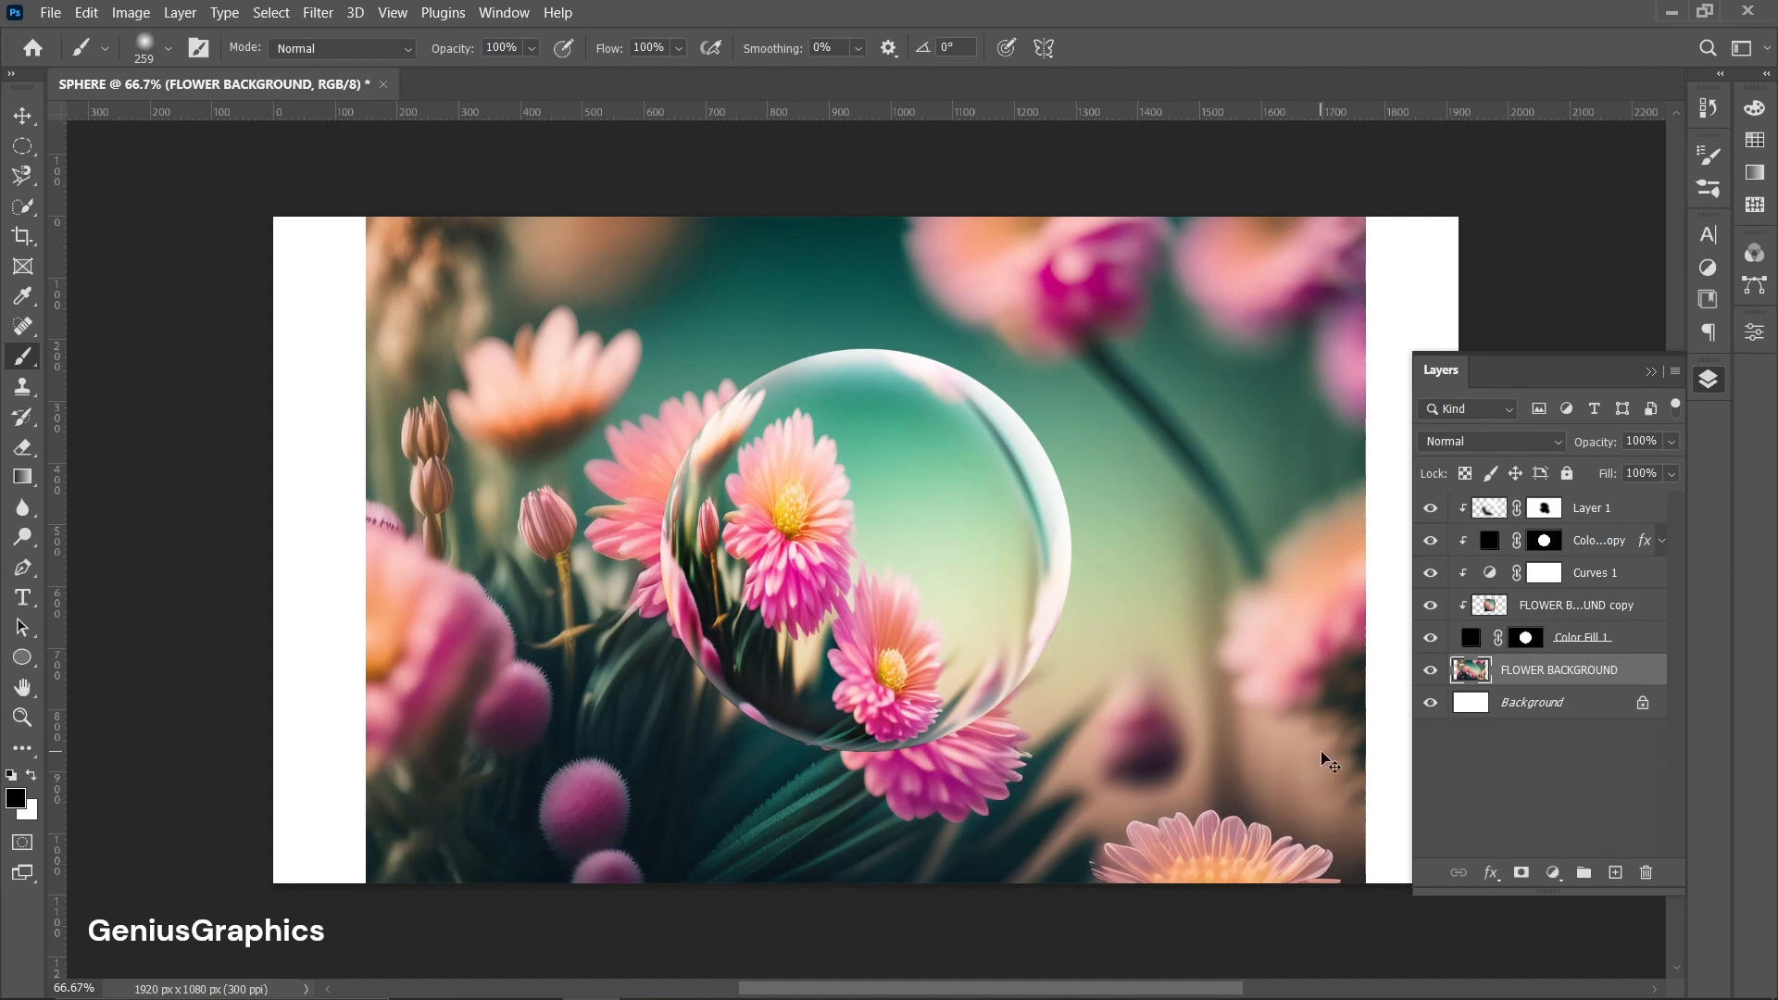
pyautogui.hotkey('ctrl', 't')
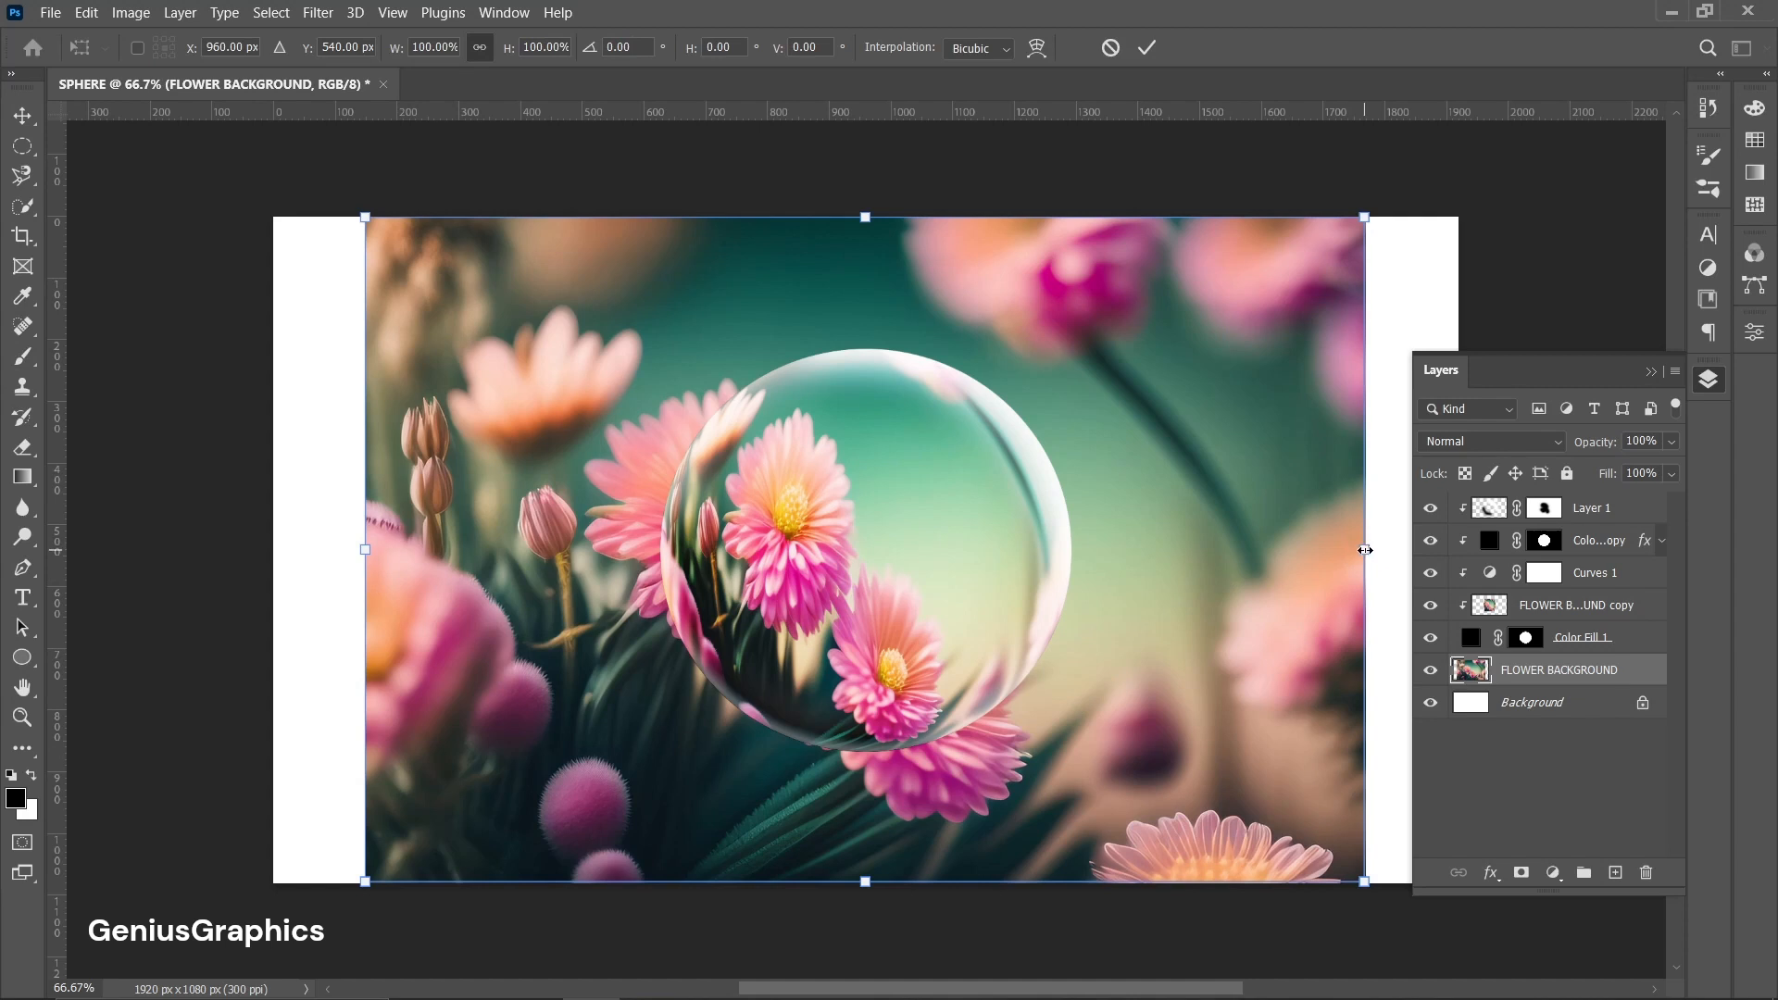
pyautogui.moveTo(1365, 550); pyautogui.dragTo(1451, 552)
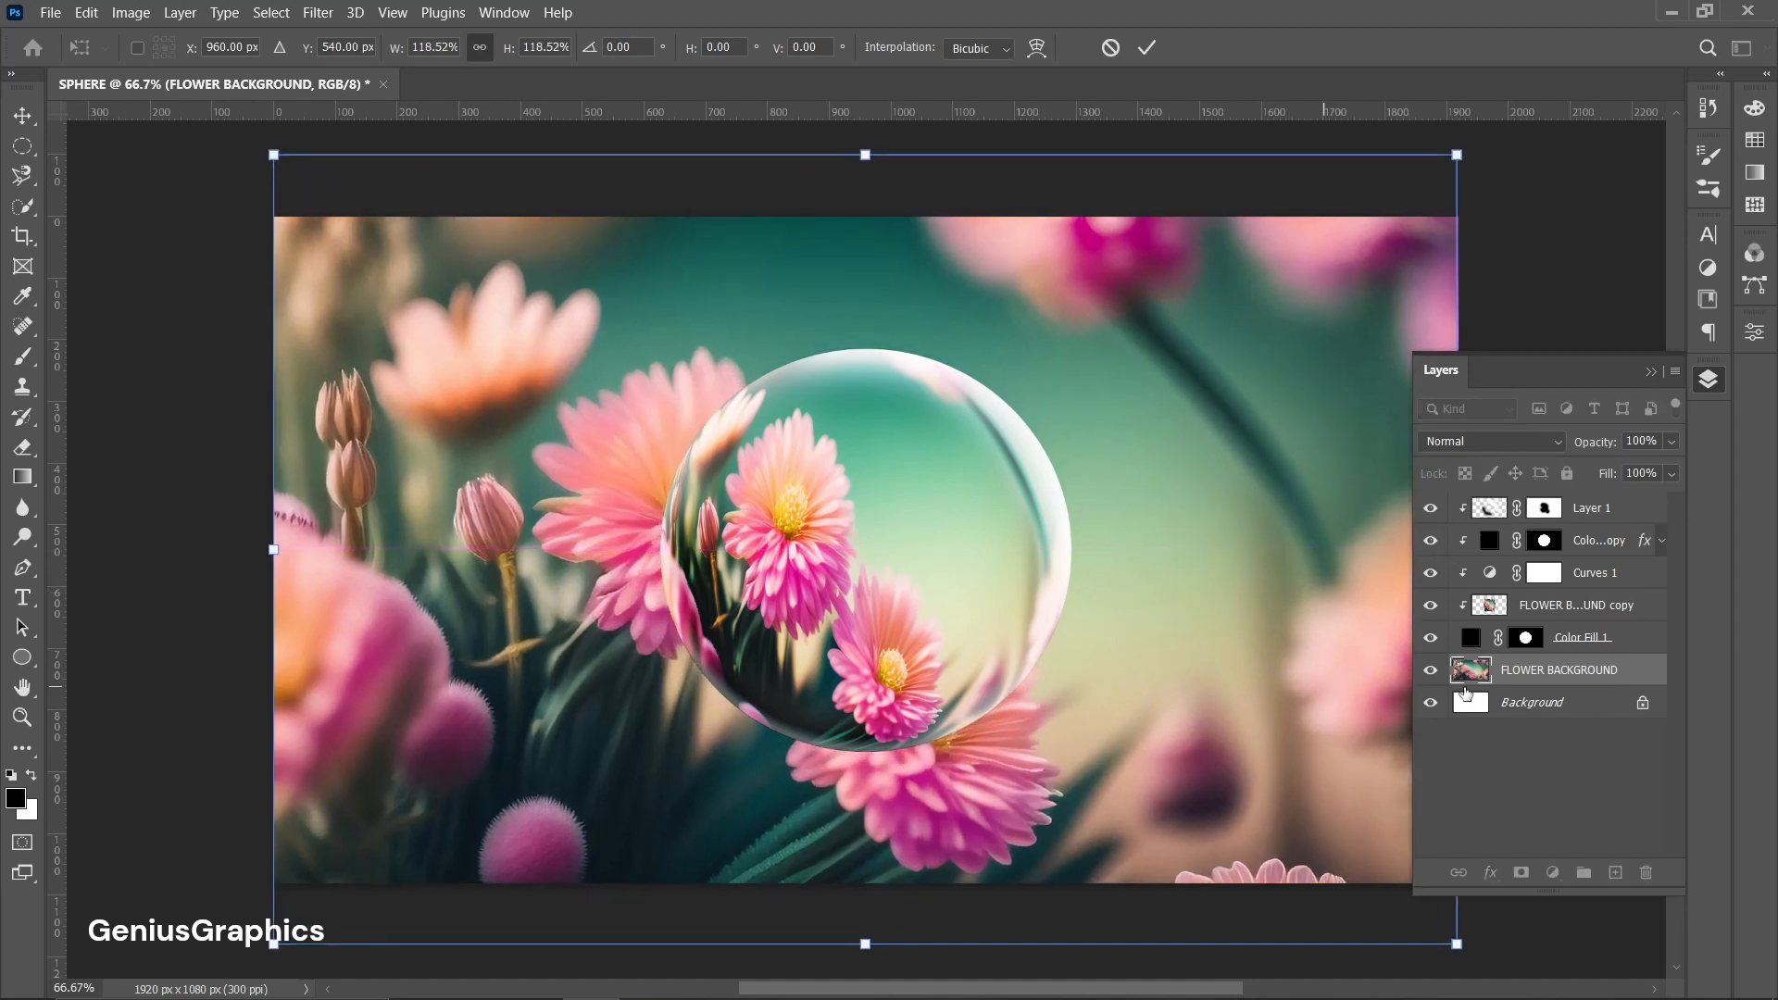
pyautogui.click(22, 115)
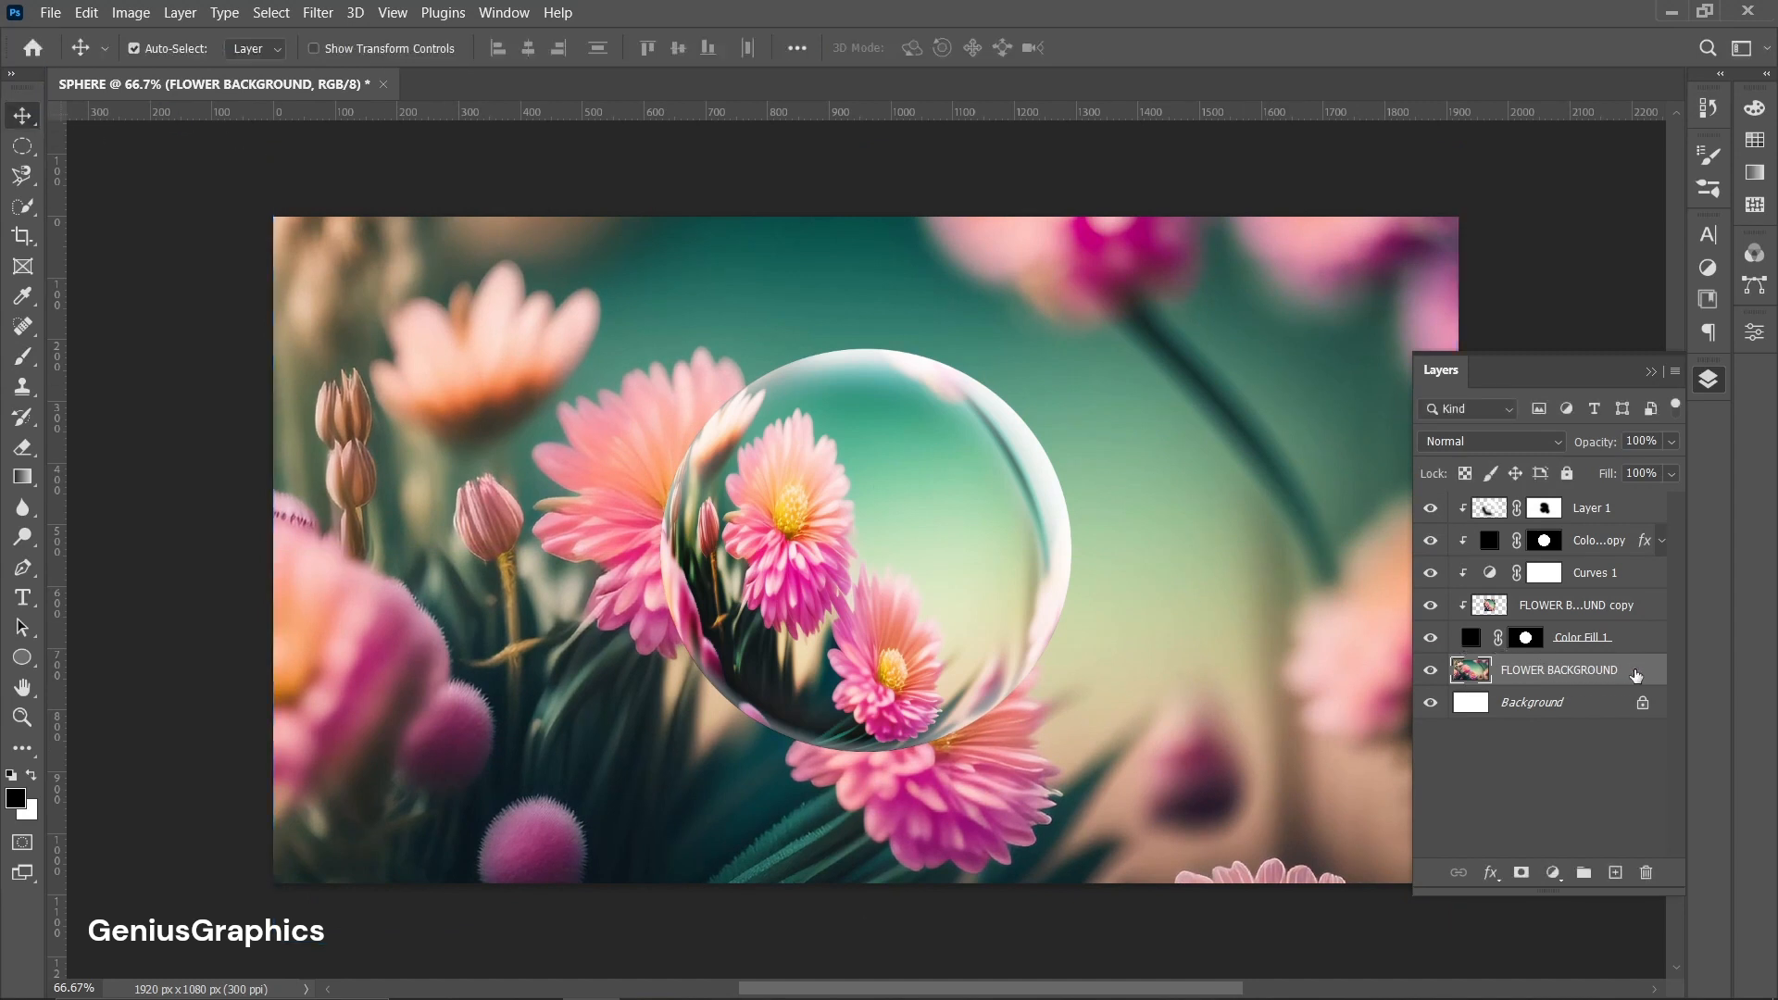
# Apply a Gaussian Blur with a 7.0 pixel radius to the FLOWER BACKGROUND layer.
pyautogui.click(324, 13)
pyautogui.moveTo(375, 293)
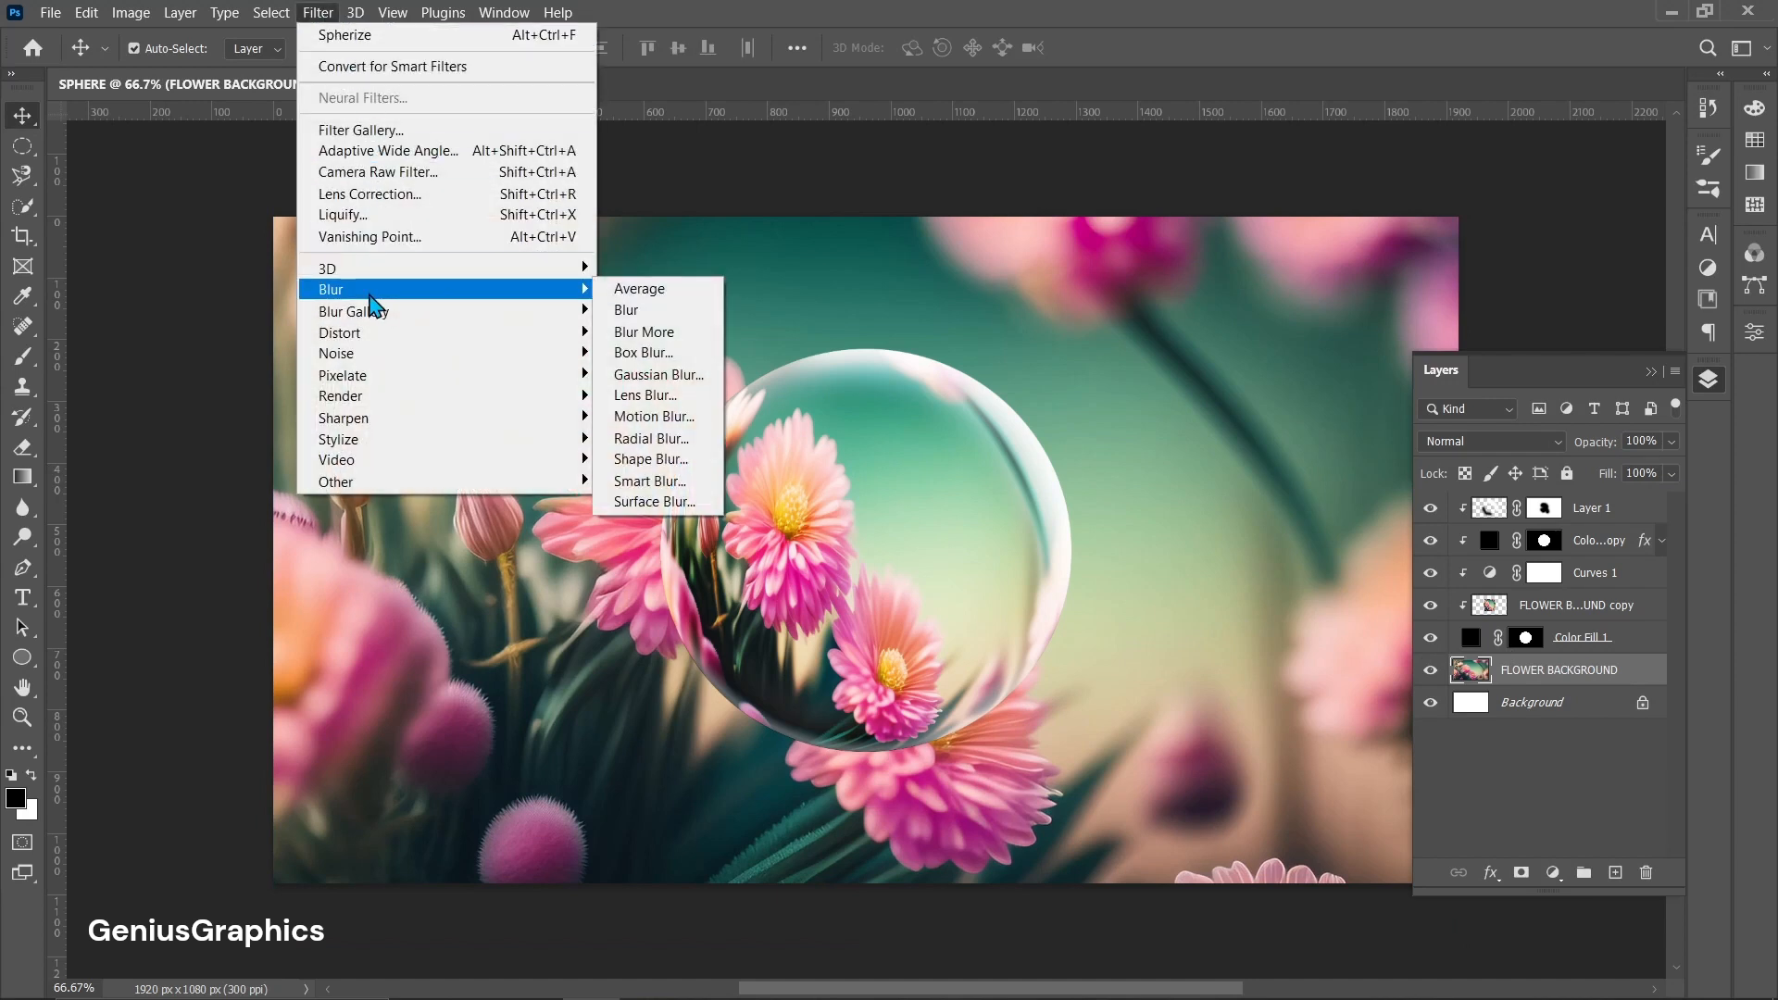
pyautogui.click(654, 383)
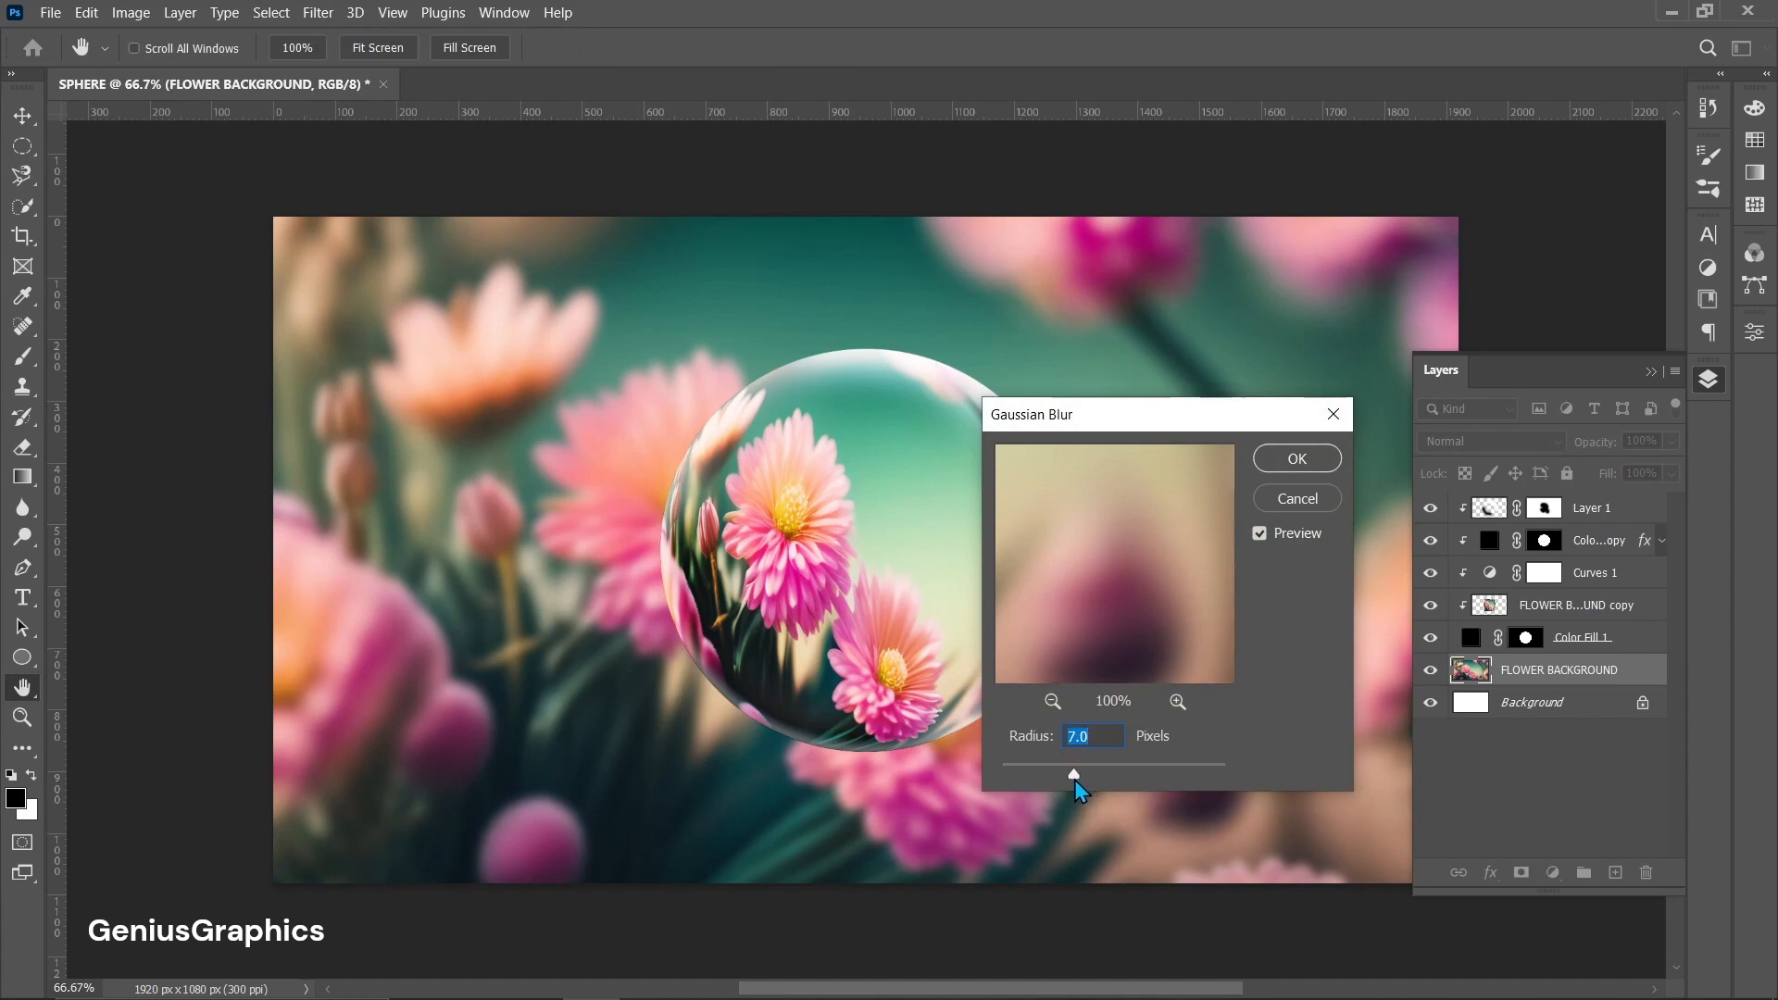
pyautogui.click(1296, 458)
# Add a pink 980e57 Outer Glow to Color Fill 1 and set its Spread to about 10%.
pyautogui.doubleClick(1629, 637)
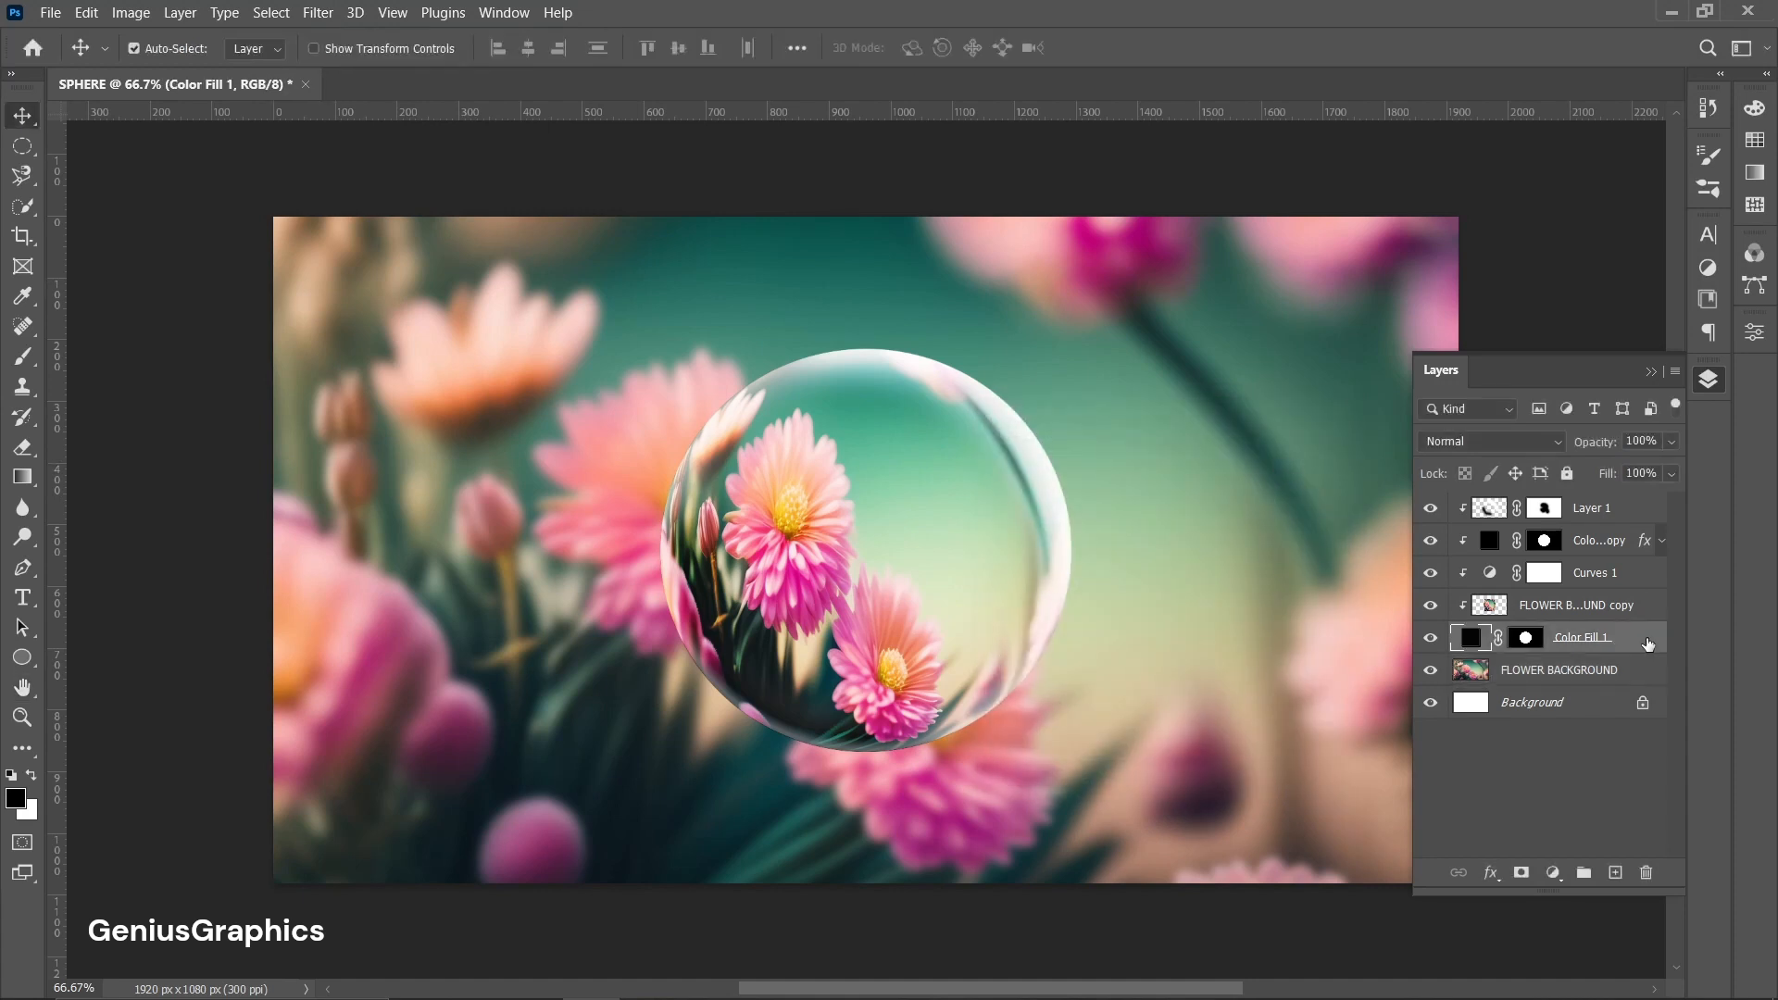
pyautogui.click(35, 735)
pyautogui.moveTo(430, 324); pyautogui.dragTo(464, 473)
pyautogui.click(422, 642)
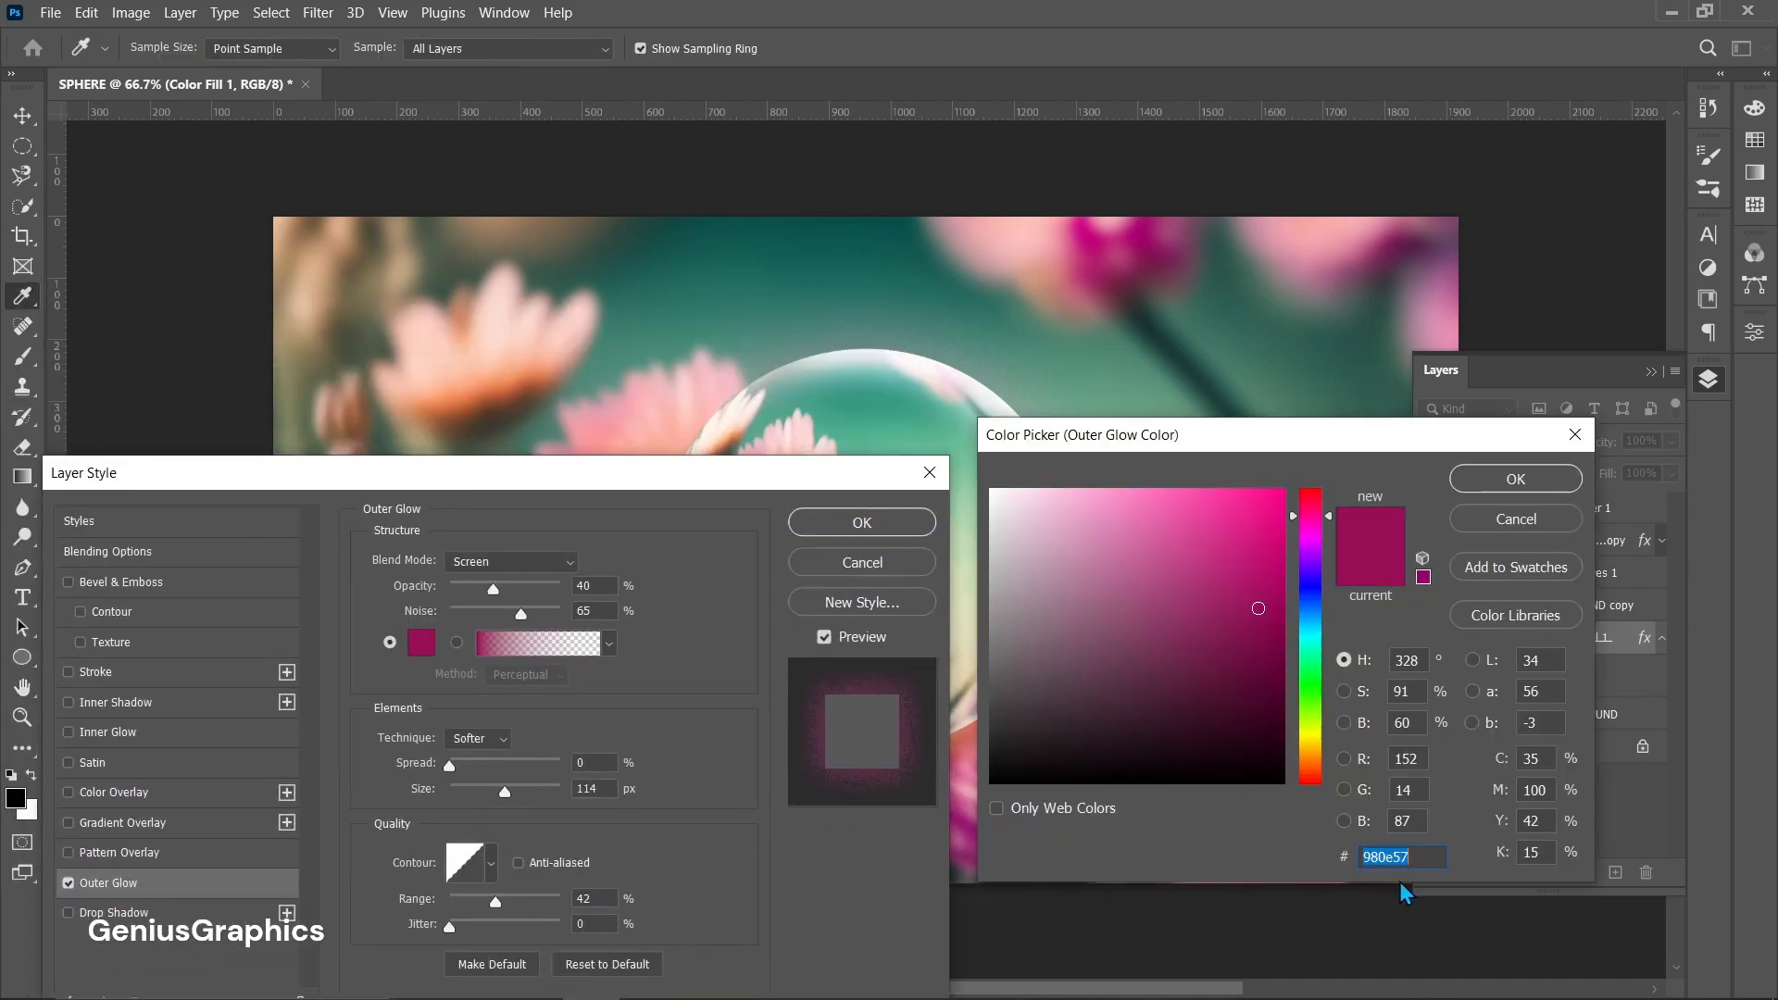
pyautogui.click(1515, 477)
pyautogui.moveTo(703, 472); pyautogui.dragTo(596, 454)
pyautogui.moveTo(342, 746); pyautogui.dragTo(403, 776)
# Edit the glow's gradient, moving the colour stop inward and the opacity midpoint to location 73%.
pyautogui.click(432, 624)
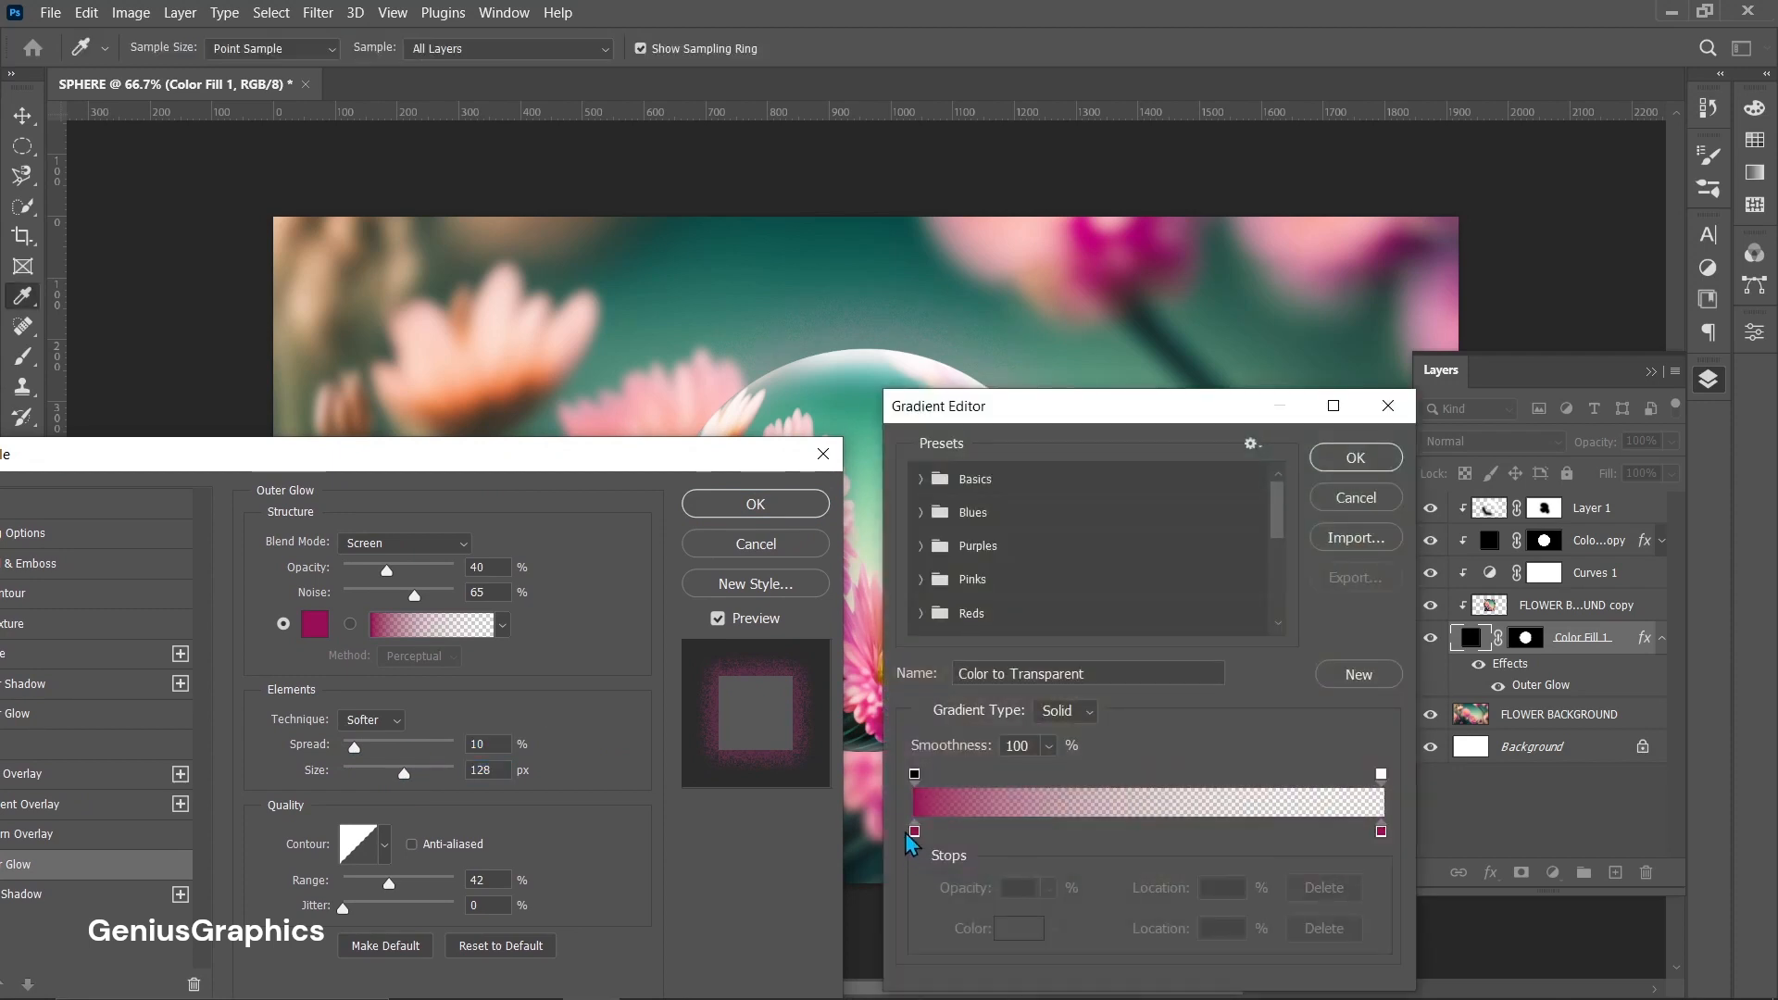
pyautogui.moveTo(915, 774); pyautogui.dragTo(961, 774)
pyautogui.moveTo(1172, 784); pyautogui.dragTo(1216, 823)
pyautogui.click(915, 831)
pyautogui.moveTo(961, 774); pyautogui.dragTo(974, 775)
pyautogui.moveTo(1228, 784); pyautogui.dragTo(1271, 785)
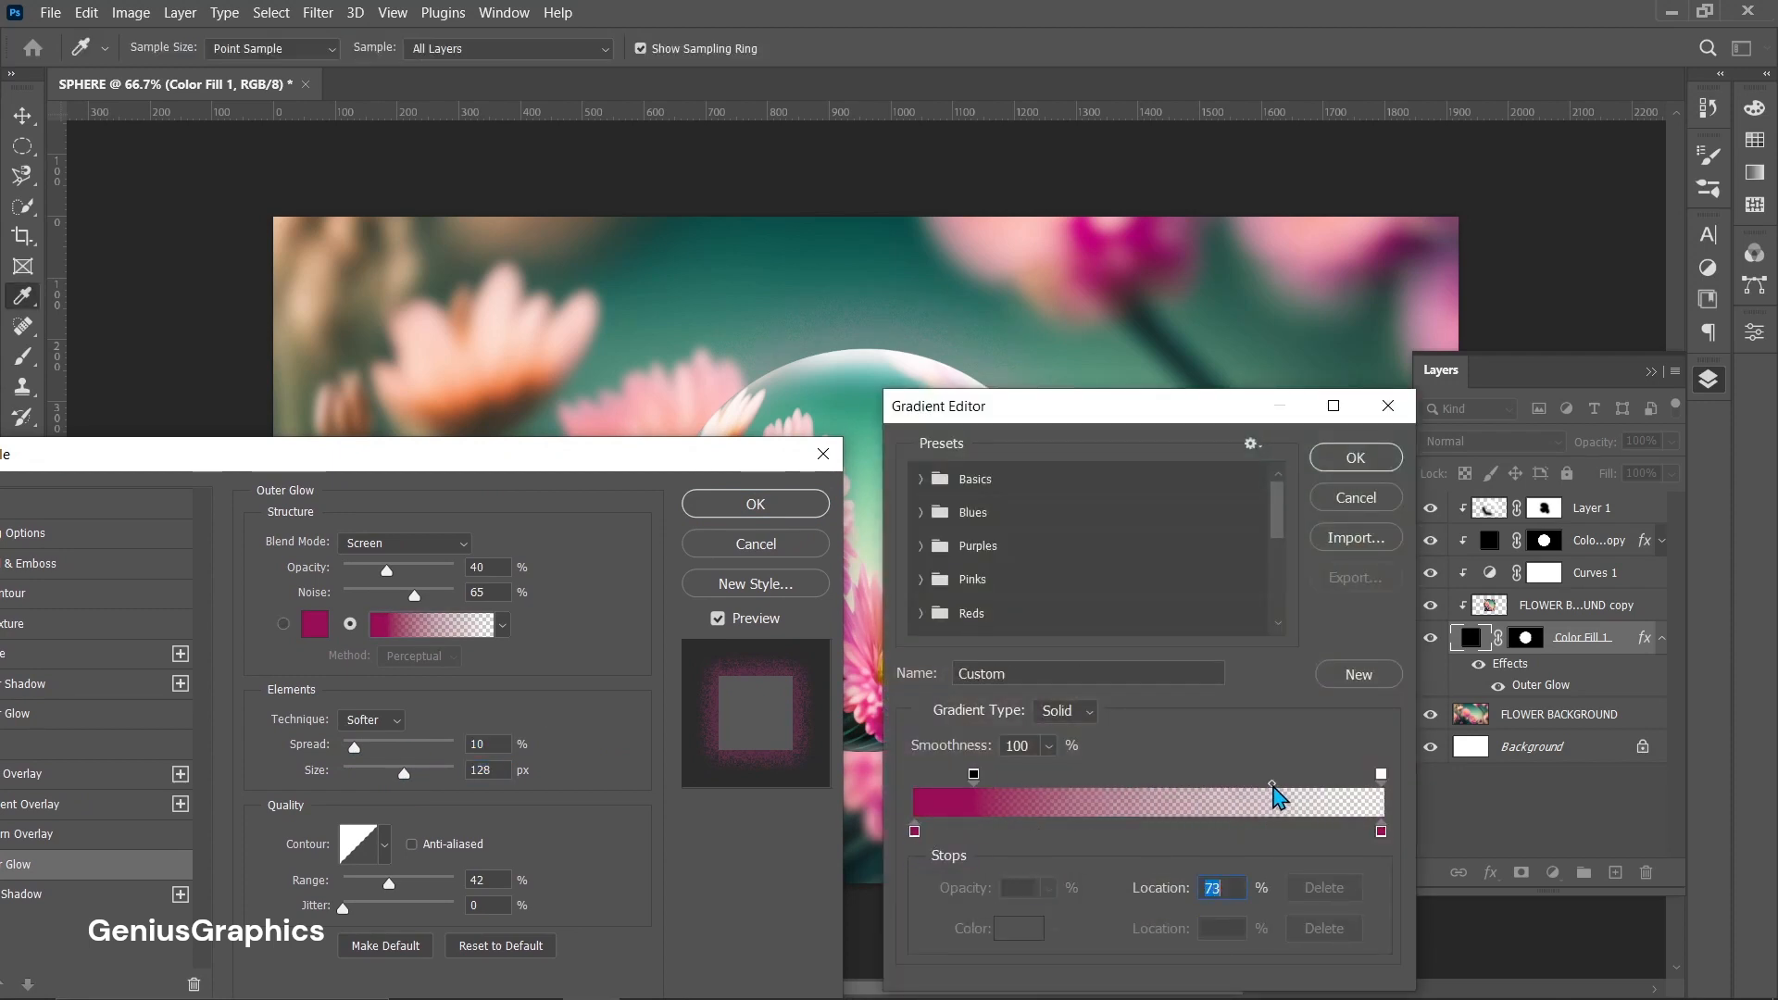
pyautogui.click(1361, 461)
# Nudge the glow's opacity slider, apply the layer style and select the Background layer.
pyautogui.moveTo(387, 570)
pyautogui.mouseDown()
pyautogui.moveTo(431, 583)
pyautogui.moveTo(402, 583)
pyautogui.mouseUp()
pyautogui.click(729, 512)
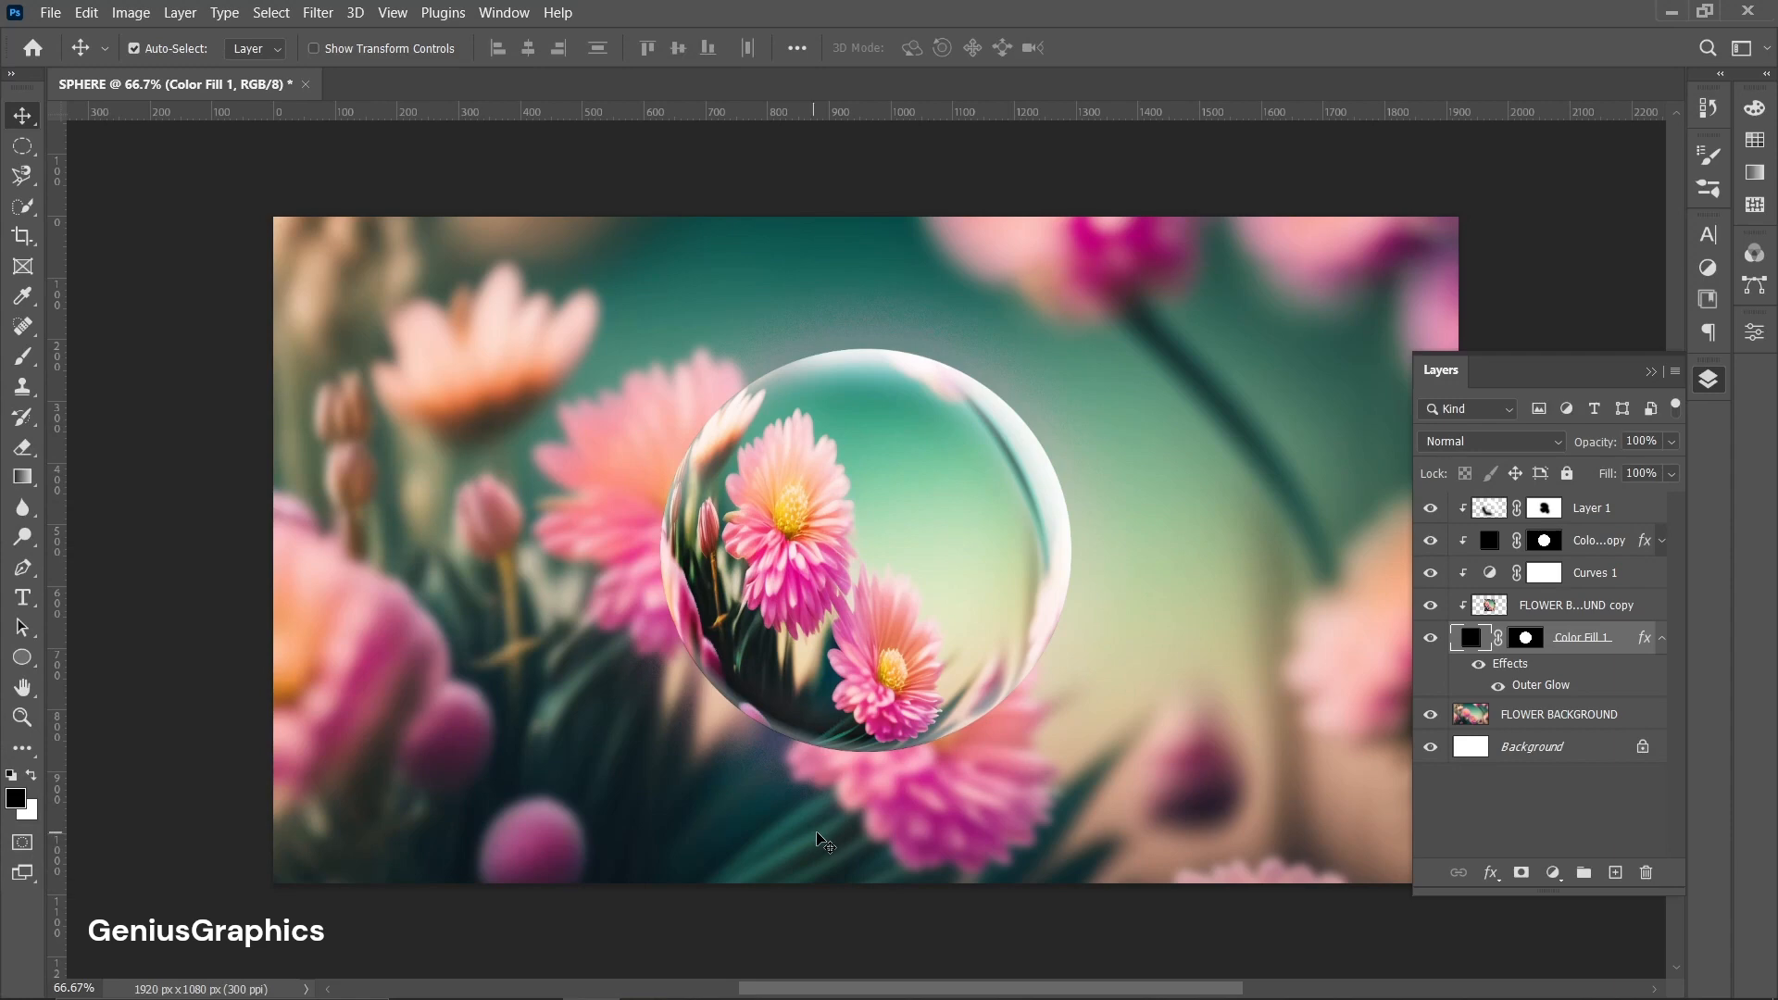
pyautogui.click(1527, 755)
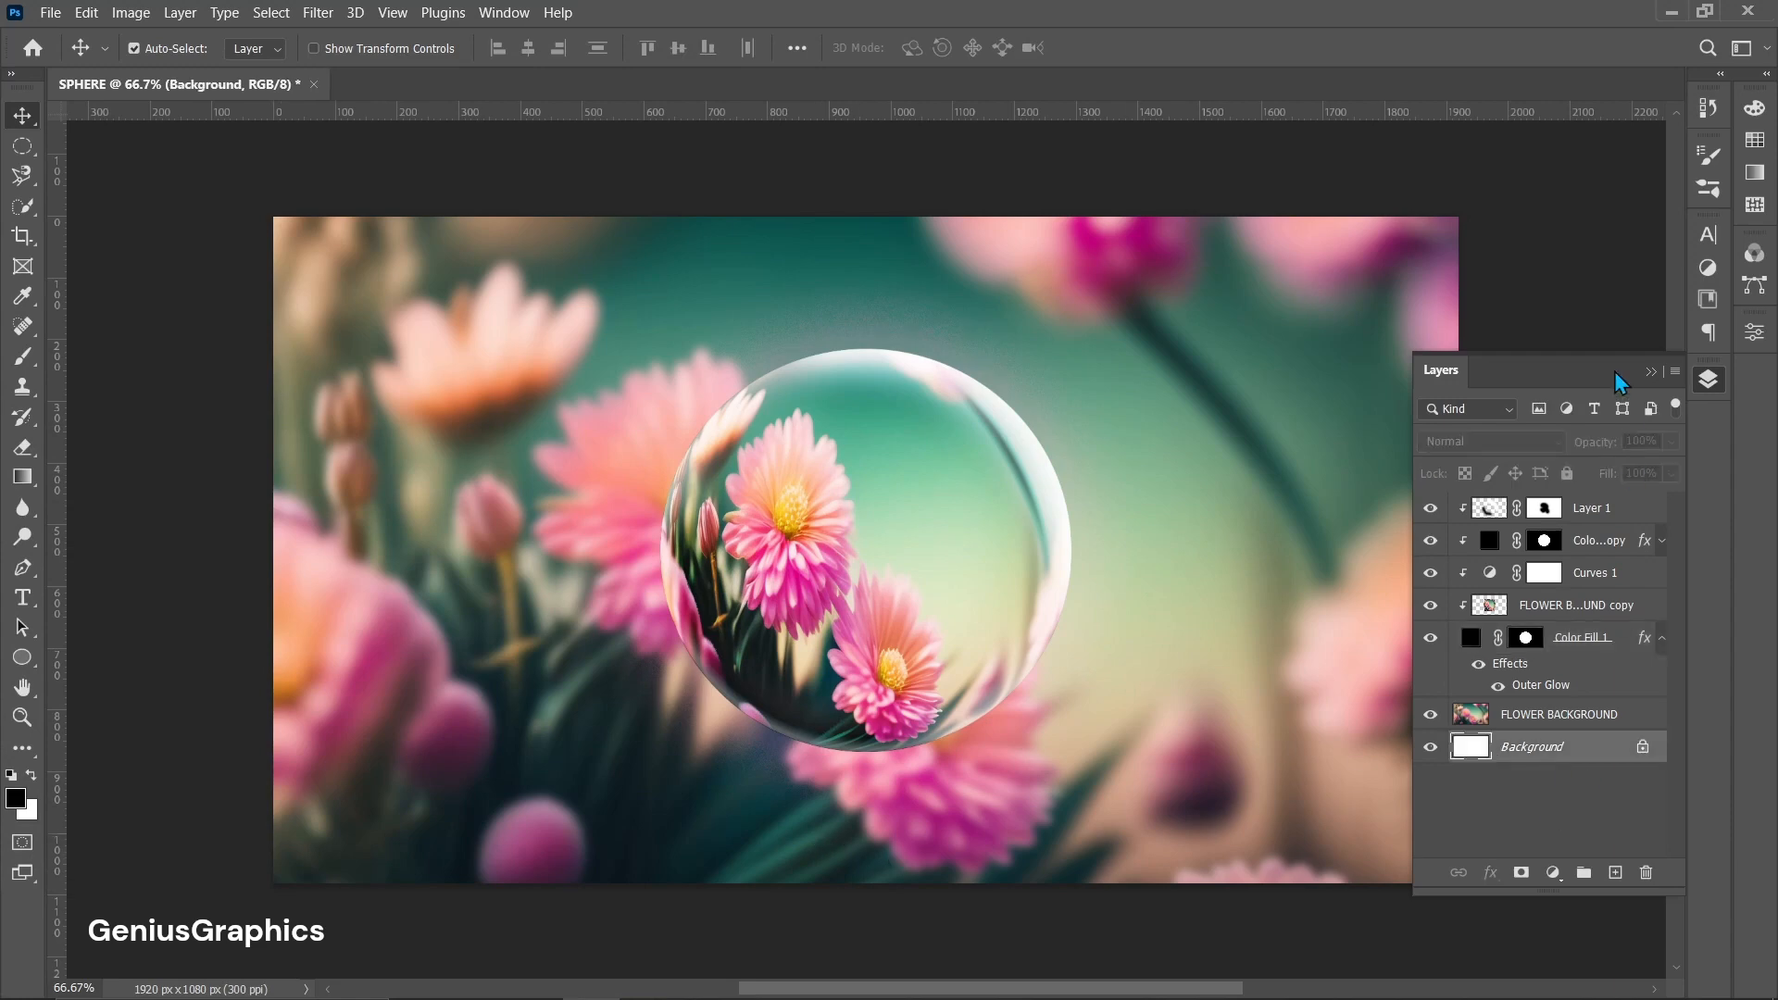